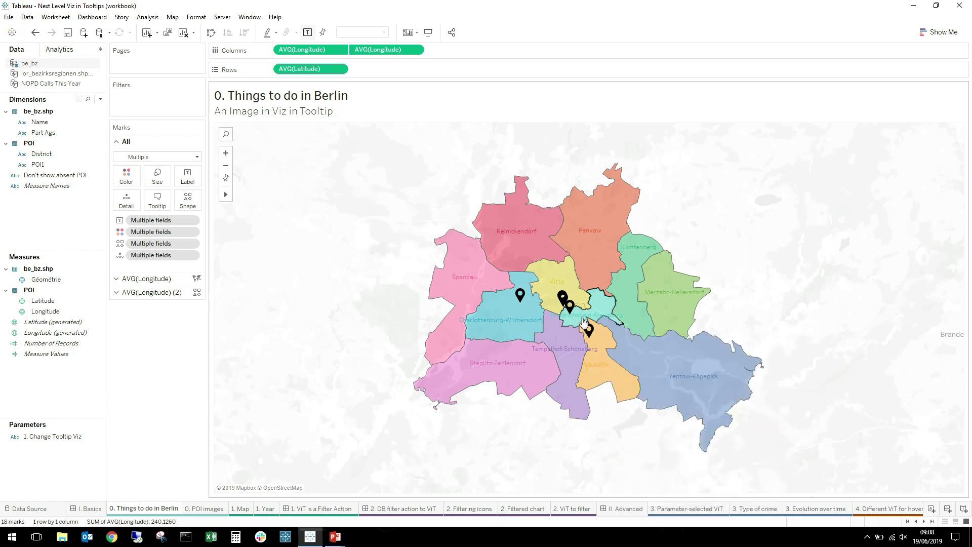
# Examine the tooltip definition of the second AVG(Longitude) marks layer on the Things to do in Berlin map.
pyautogui.moveTo(572, 315)
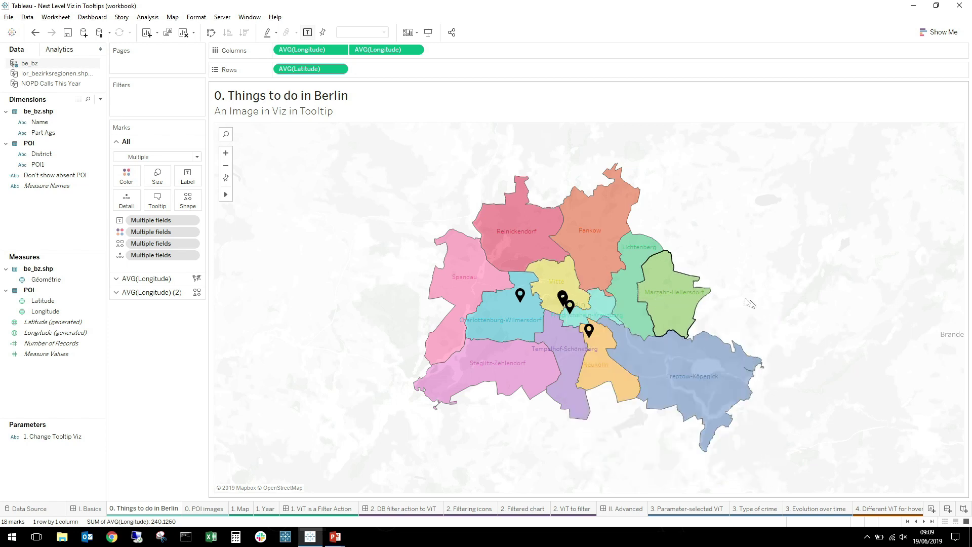
pyautogui.click(162, 294)
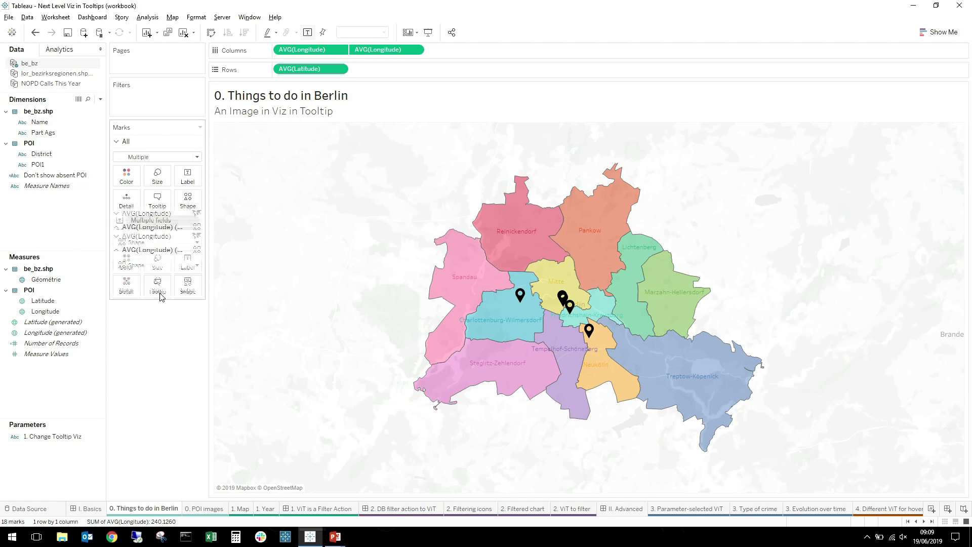
pyautogui.click(157, 227)
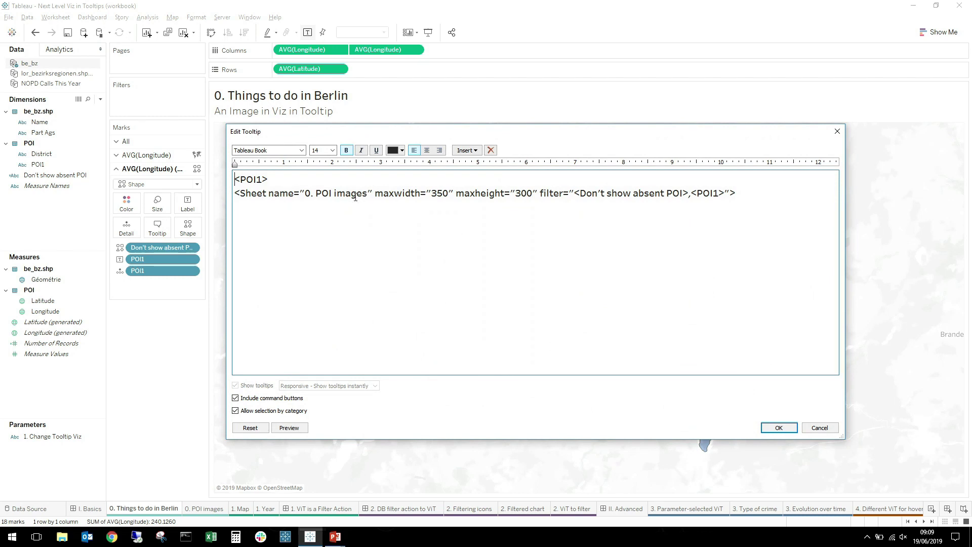
pyautogui.click(780, 430)
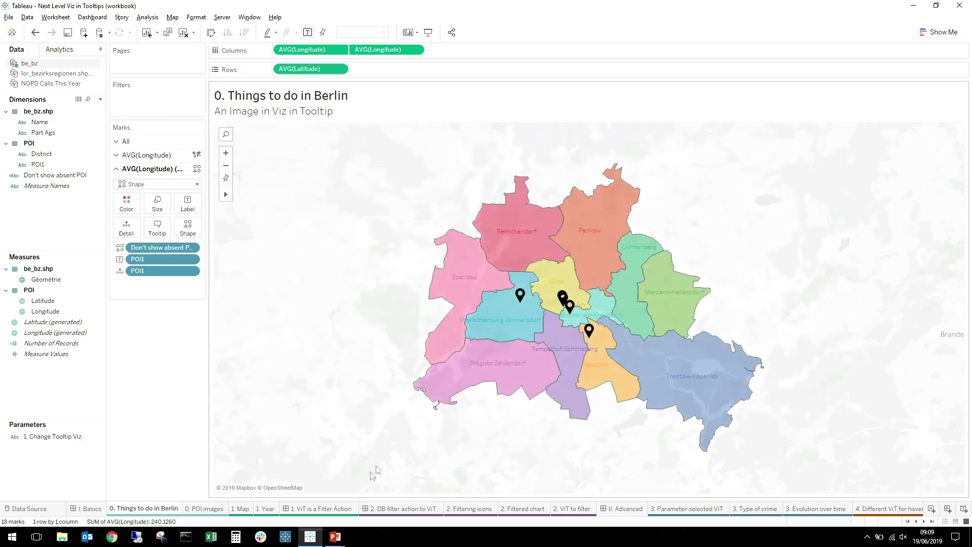
# Look at the 0. POI images worksheet, then view the Estrel marker's tooltip on the Things to do in Berlin map.
pyautogui.click(215, 509)
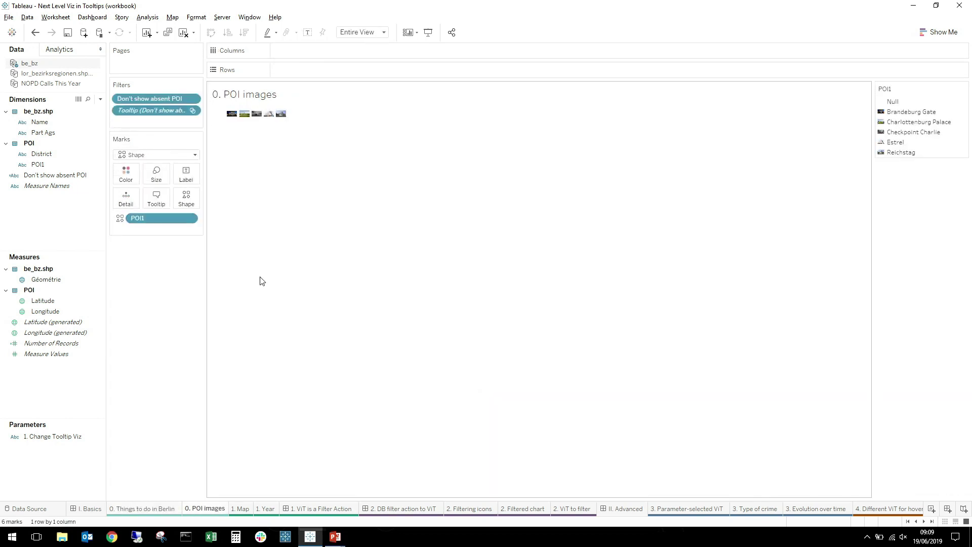
pyautogui.moveTo(233, 118)
pyautogui.click(138, 508)
pyautogui.moveTo(590, 331)
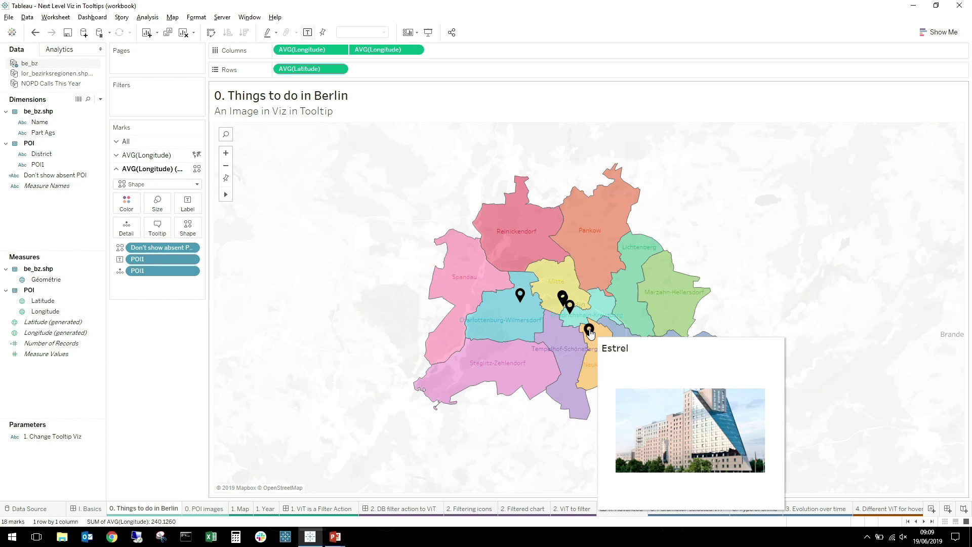
# Open the 1. Map worksheet.
pyautogui.click(242, 509)
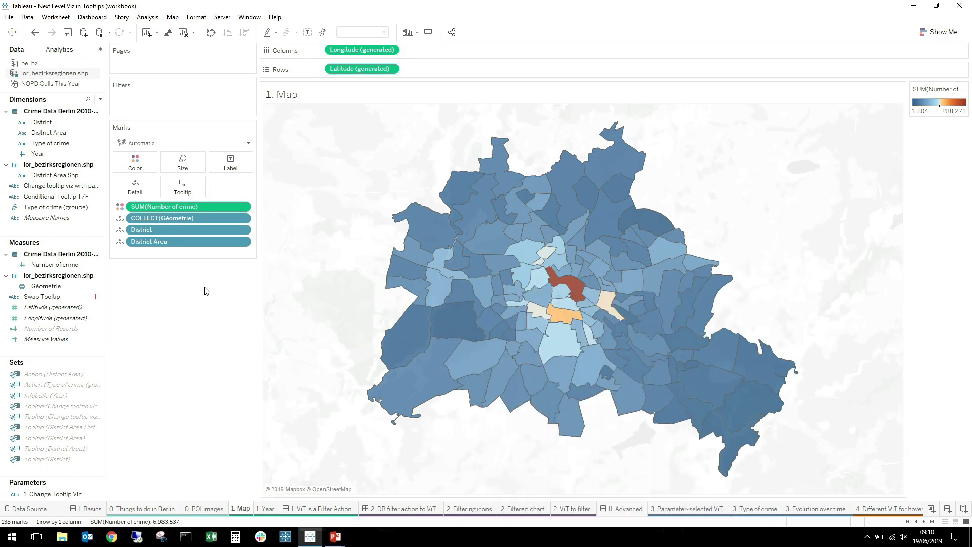
pyautogui.click(179, 188)
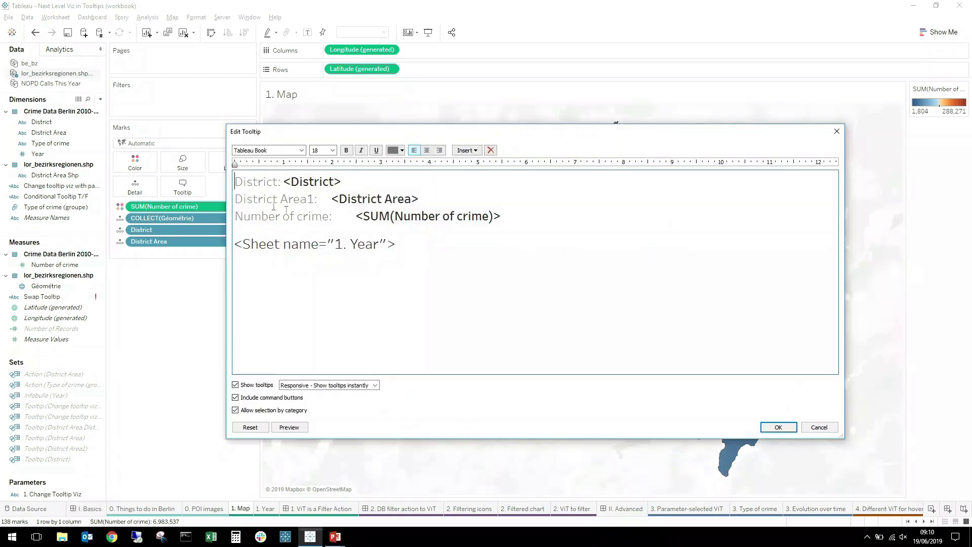
pyautogui.moveTo(413, 257); pyautogui.dragTo(235, 244)
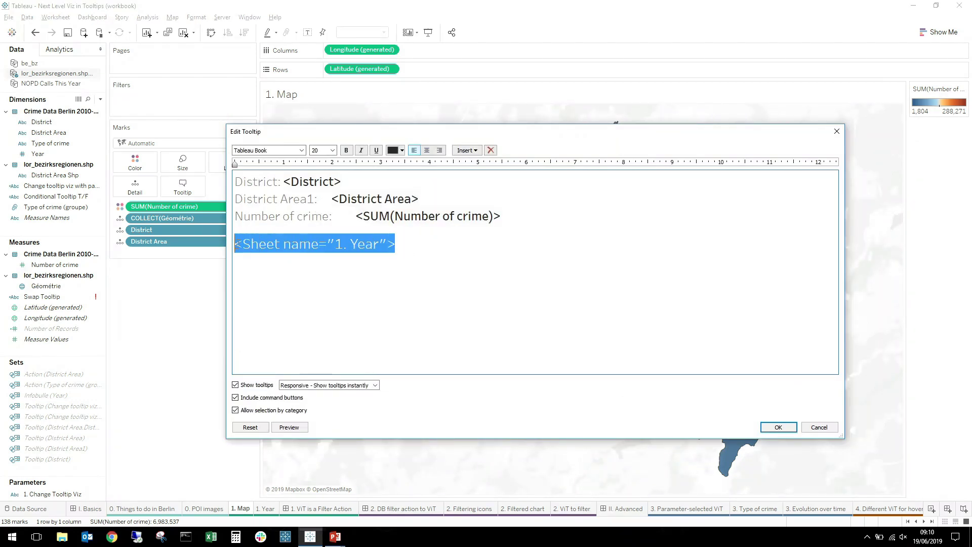
pyautogui.press('Delete')
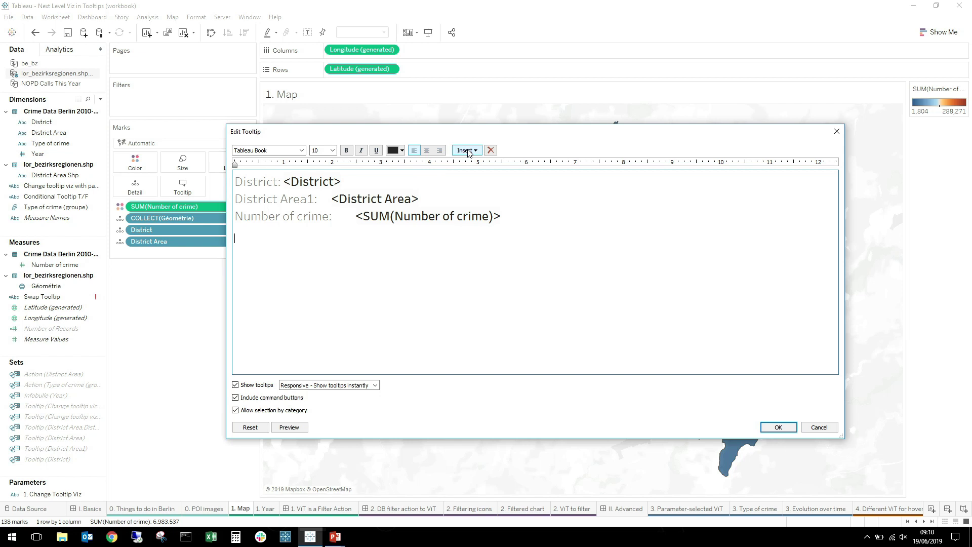
pyautogui.click(469, 151)
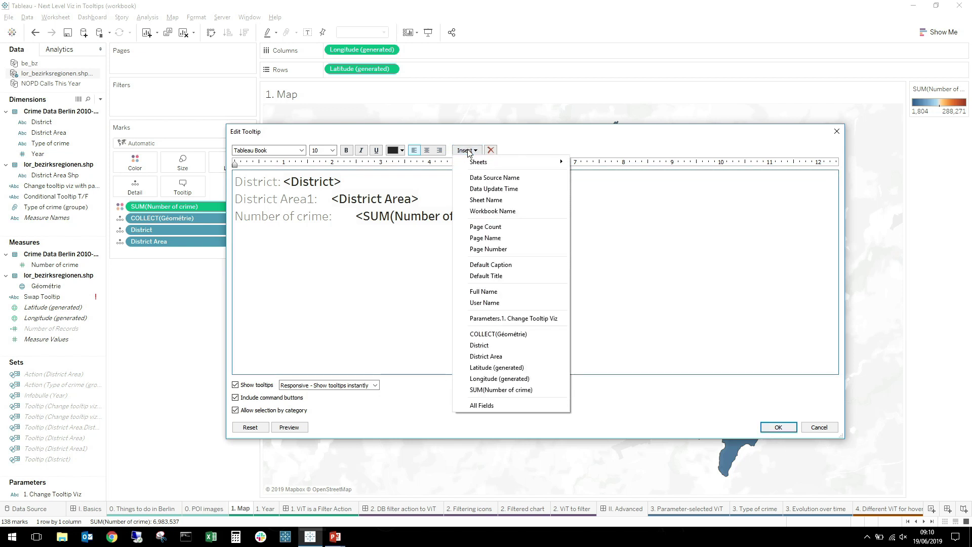
pyautogui.click(839, 137)
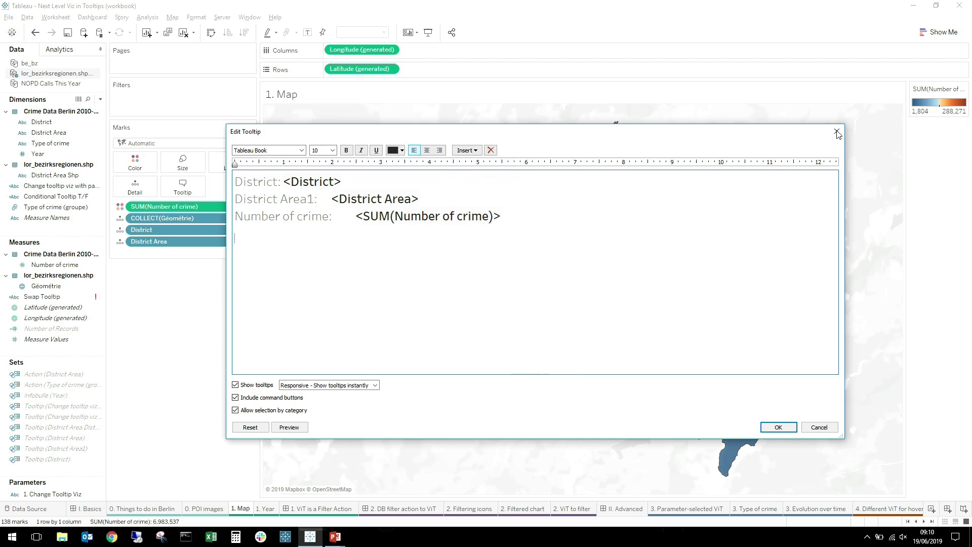
pyautogui.click(837, 133)
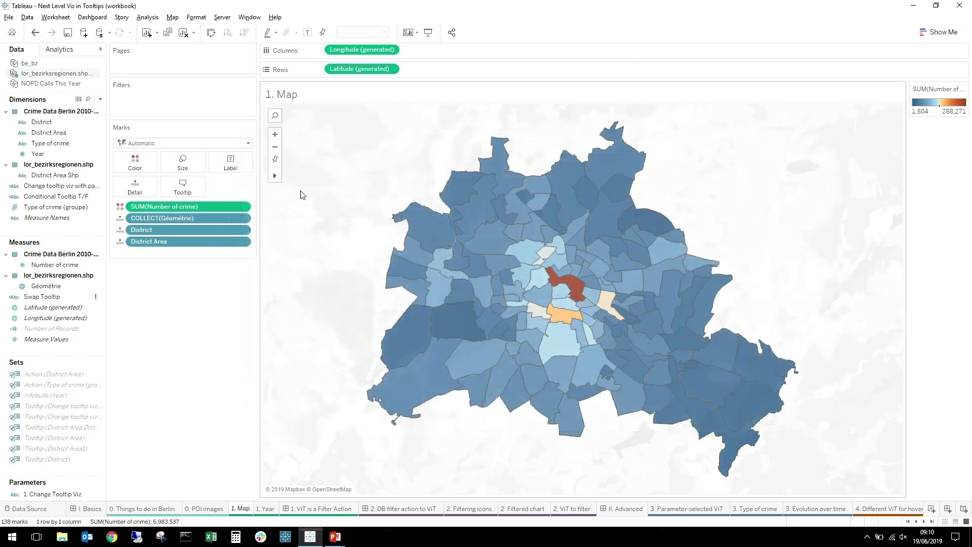
# Replace the existing sheet reference in the map's tooltip with a newly inserted reference to the 1. Year sheet.
pyautogui.click(183, 188)
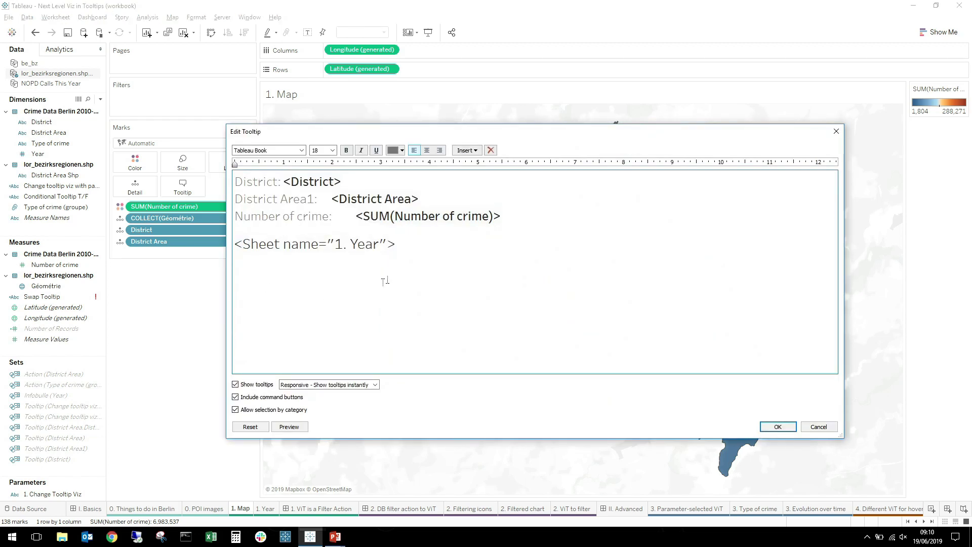
pyautogui.moveTo(395, 251); pyautogui.dragTo(236, 245)
pyautogui.press('BackSpace')
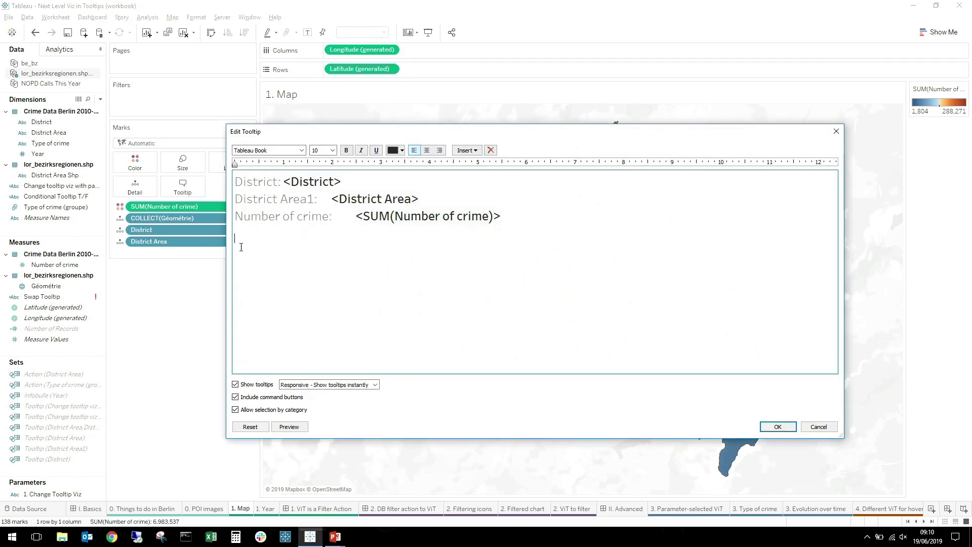
pyautogui.click(467, 150)
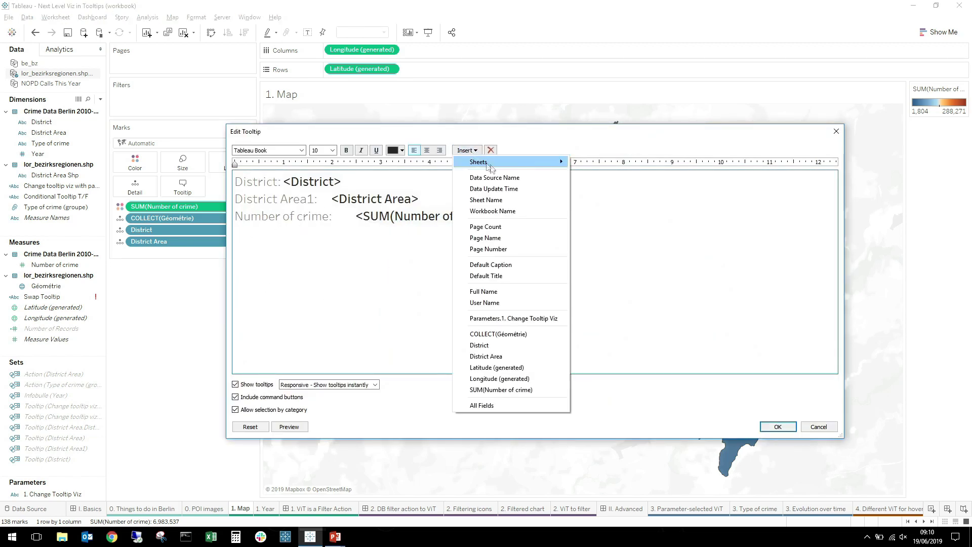
pyautogui.moveTo(512, 166)
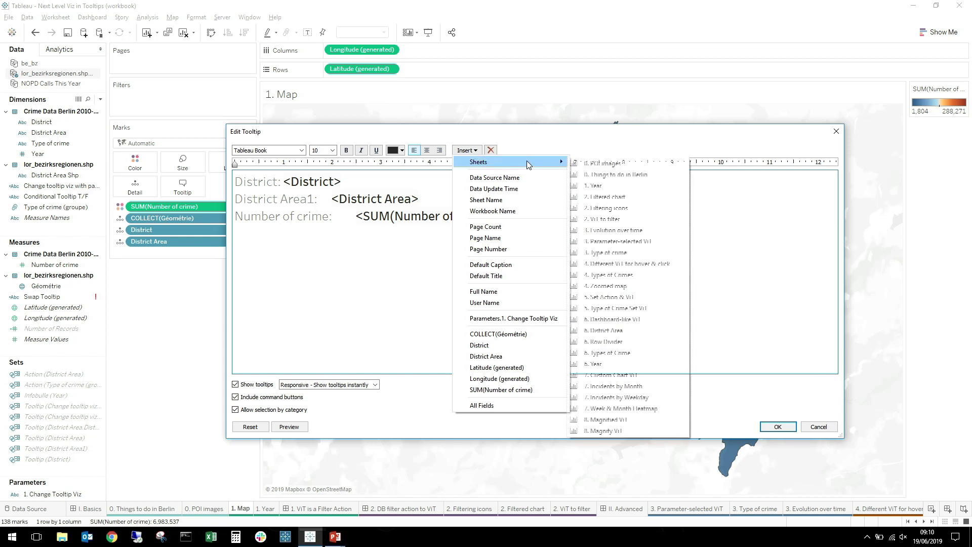
pyautogui.click(596, 186)
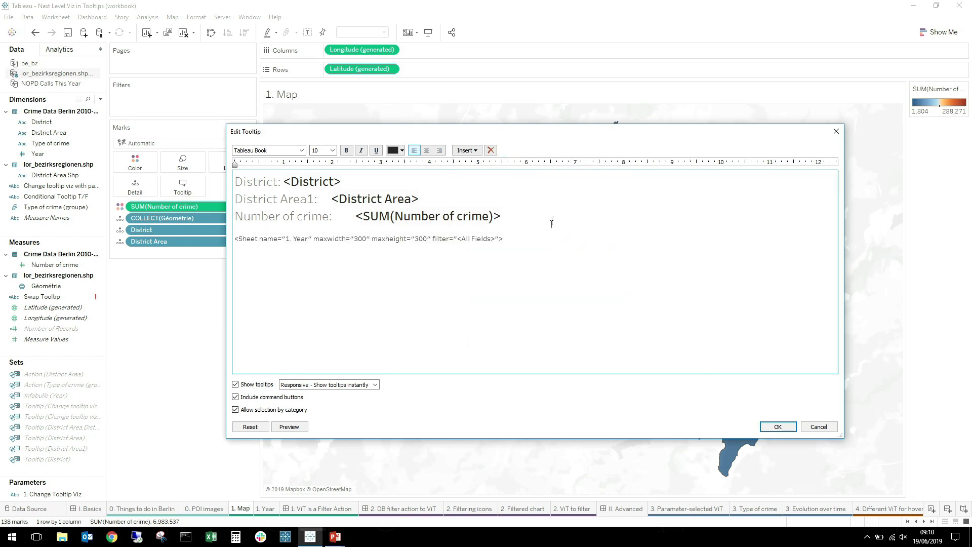
# Set the font size of the inserted 1. Year sheet reference in the tooltip to 20.
pyautogui.moveTo(527, 239); pyautogui.dragTo(525, 245)
pyautogui.moveTo(246, 251); pyautogui.dragTo(222, 241)
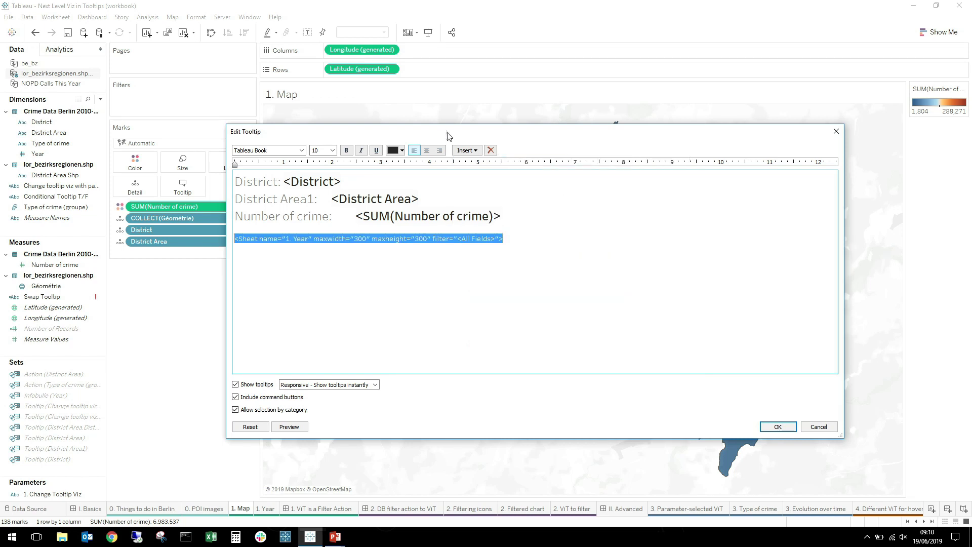
pyautogui.click(466, 151)
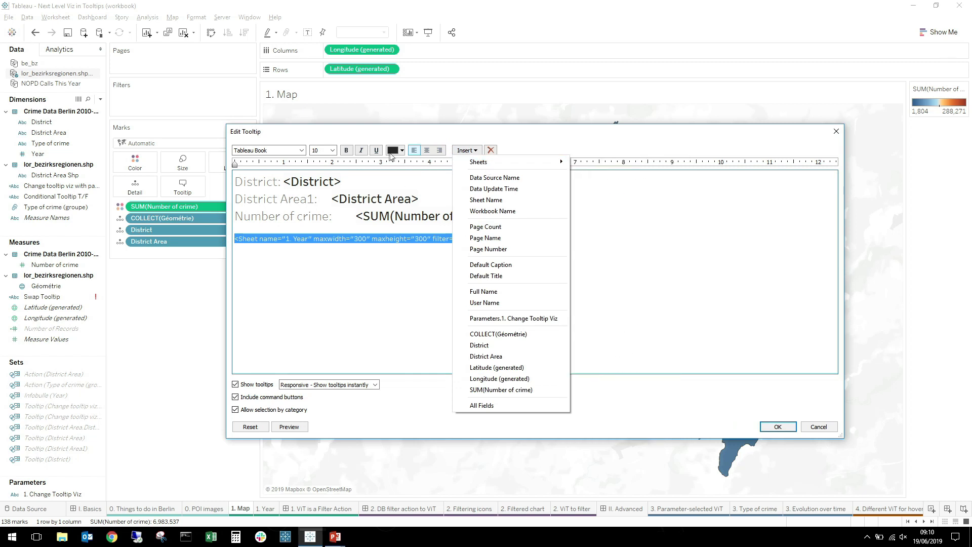
pyautogui.click(332, 150)
pyautogui.click(317, 218)
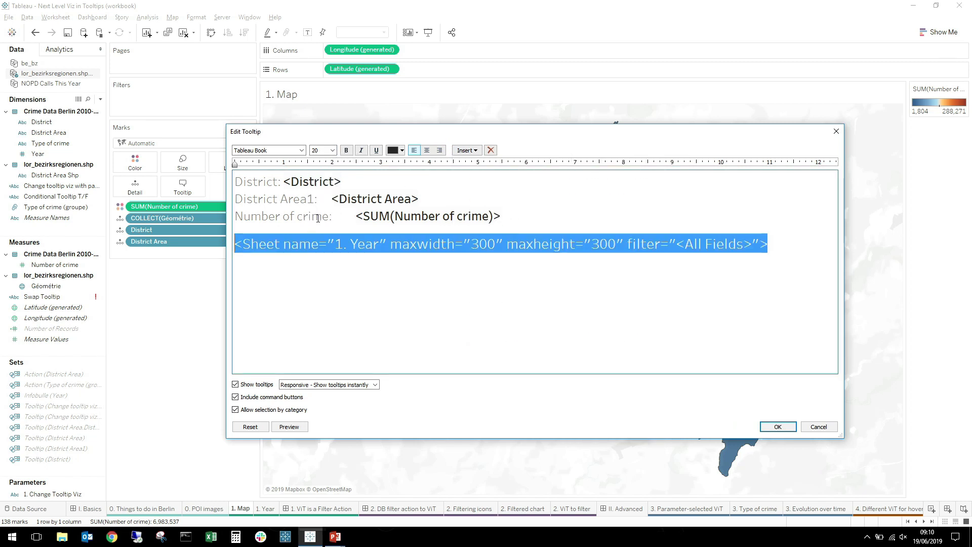
pyautogui.click(373, 295)
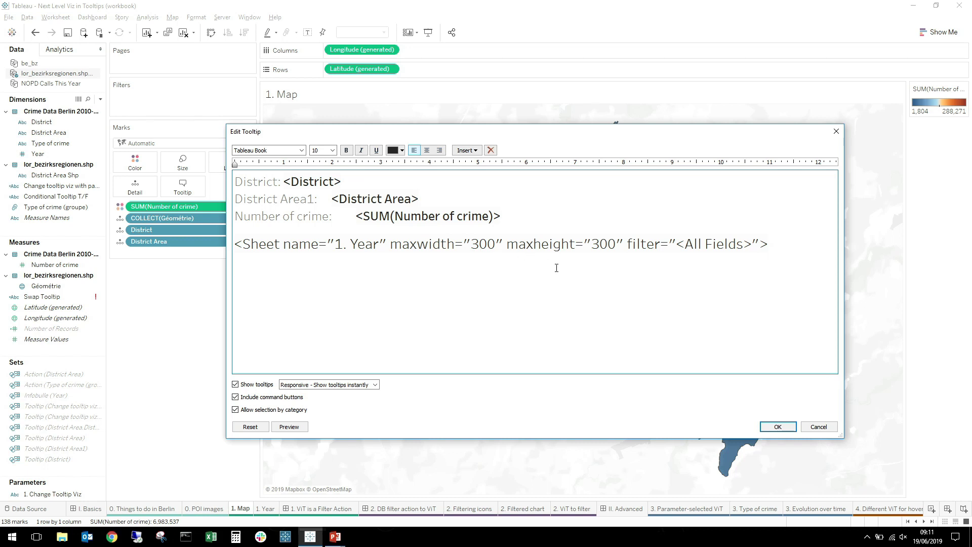
# Preview the tooltip with the embedded 1. Year chart.
pyautogui.tripleClick(482, 246)
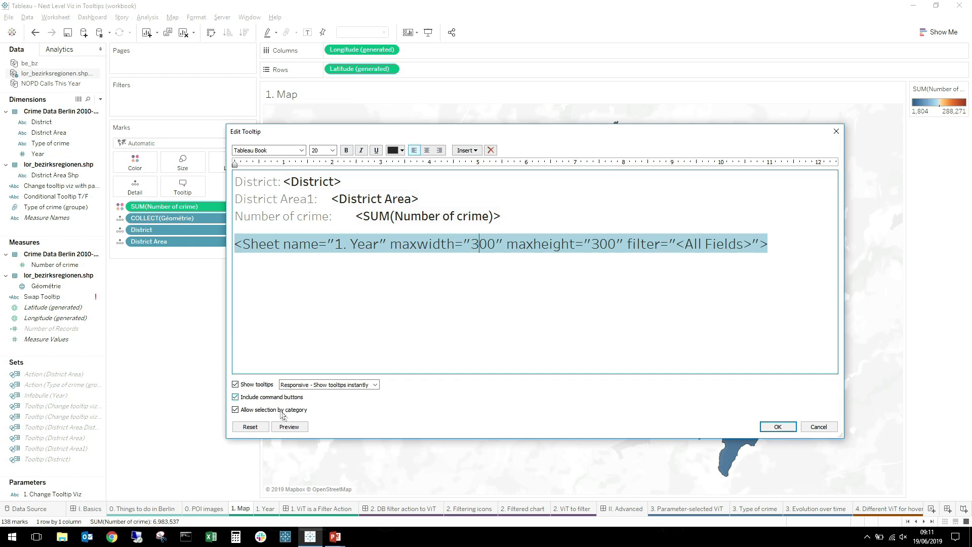
pyautogui.click(290, 428)
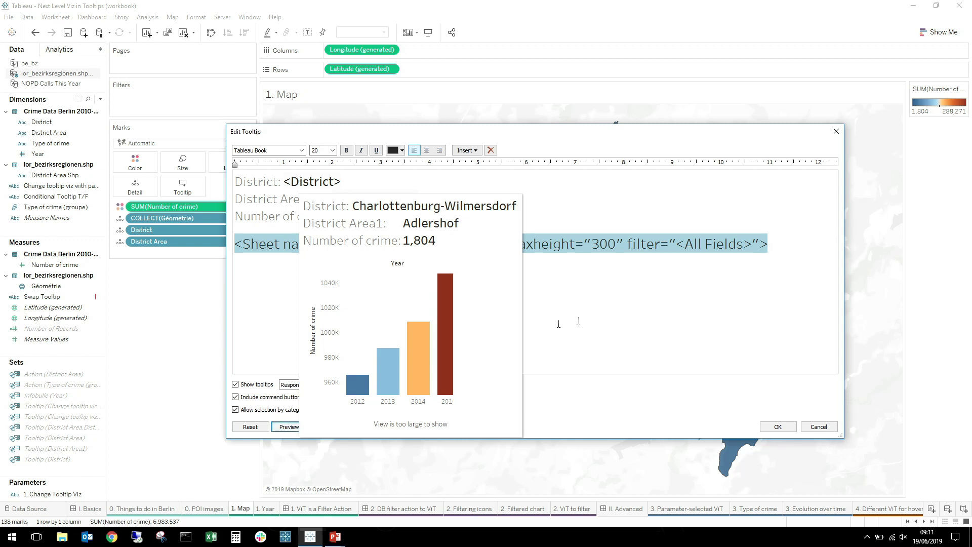
pyautogui.click(588, 321)
# Set the embedded 1. Year sheet's maxwidth to 600, apply the tooltip and check it on several district areas of the map.
pyautogui.click(481, 243)
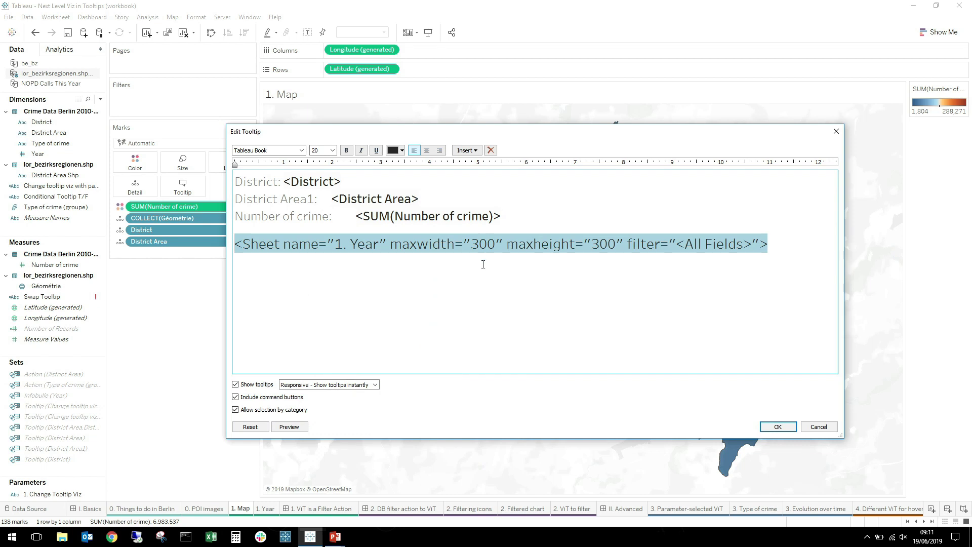
pyautogui.press('BackSpace')
pyautogui.write('6')
pyautogui.click(646, 246)
pyautogui.click(777, 427)
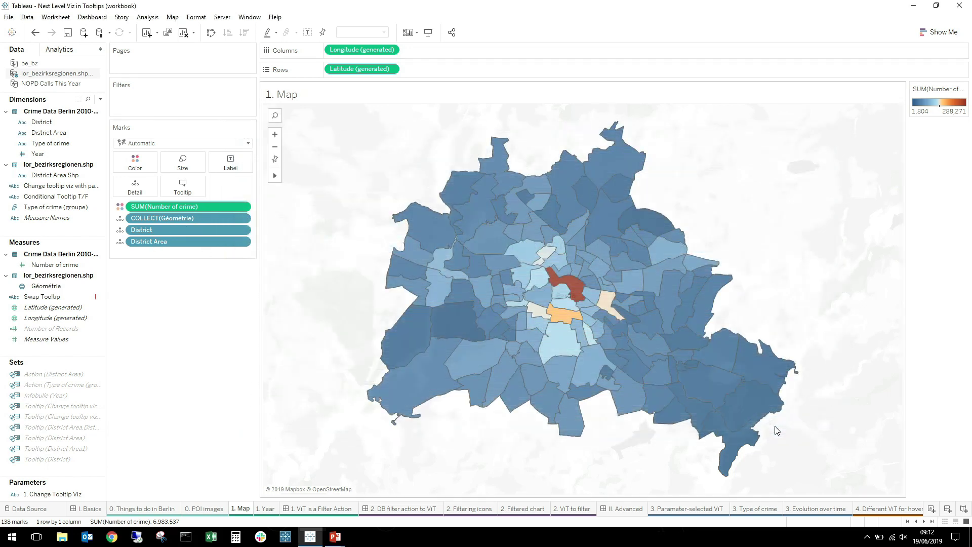
pyautogui.moveTo(587, 302)
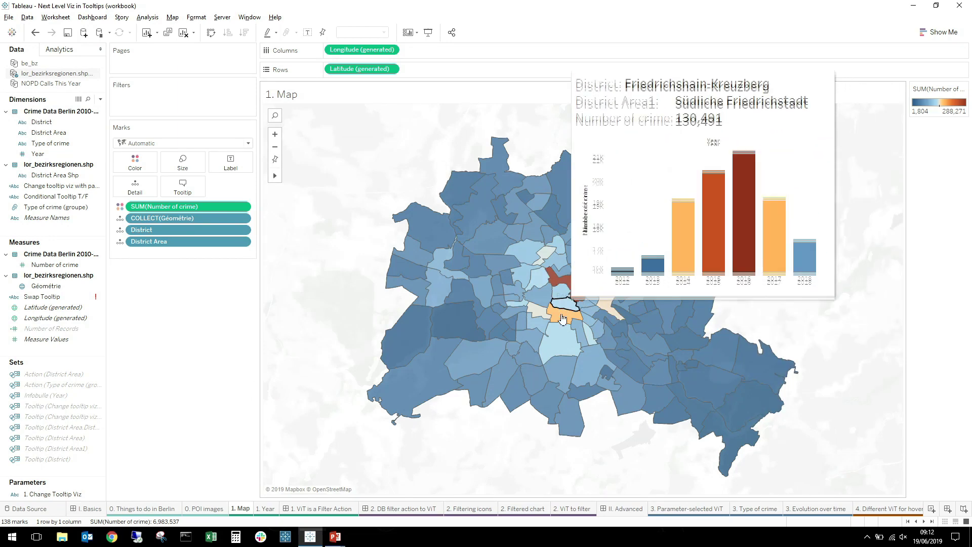
pyautogui.moveTo(554, 347)
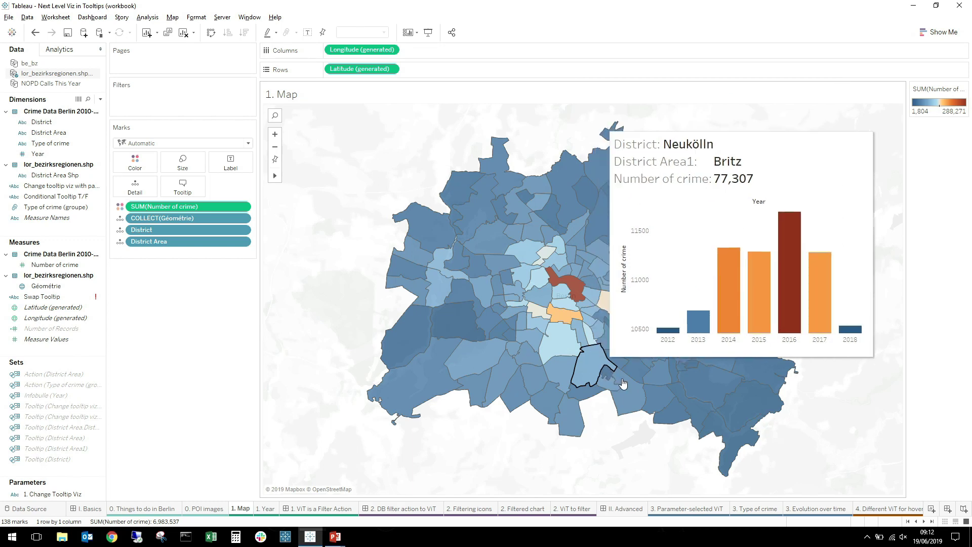
# Replace the All Fields filter in the tooltip's 1. Year sheet reference with the District field.
pyautogui.click(184, 189)
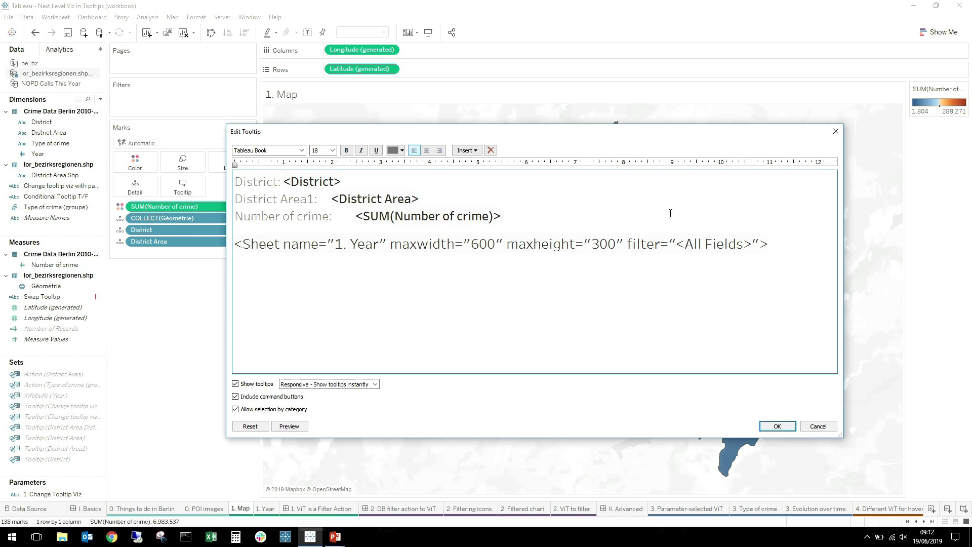
pyautogui.tripleClick(753, 245)
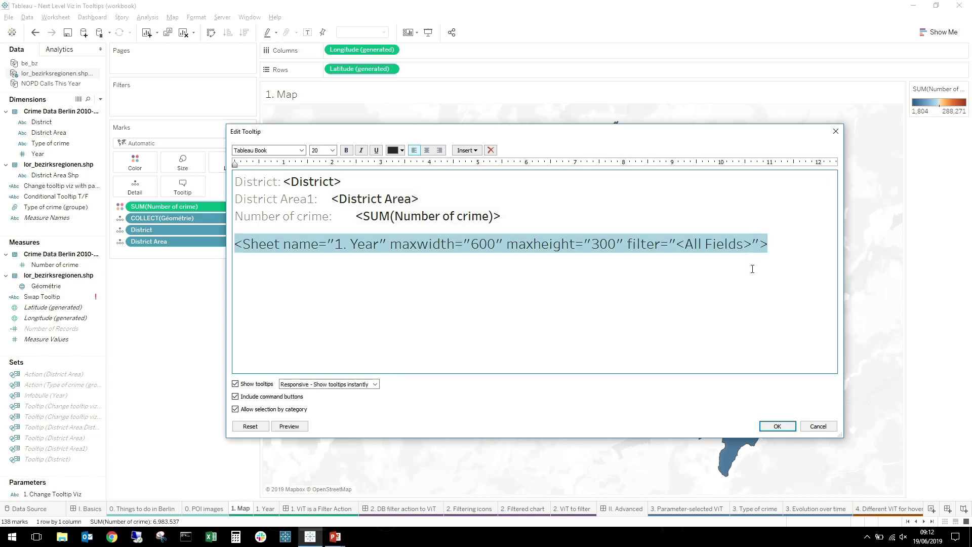
pyautogui.press('BackSpace')
pyautogui.press('BackSpace')
pyautogui.press('BackSpace')
pyautogui.press('BackSpace')
pyautogui.press('BackSpace')
pyautogui.press('BackSpace')
pyautogui.press('BackSpace')
pyautogui.press('BackSpace')
pyautogui.press('BackSpace')
pyautogui.press('BackSpace')
pyautogui.press('BackSpace')
pyautogui.press('BackSpace')
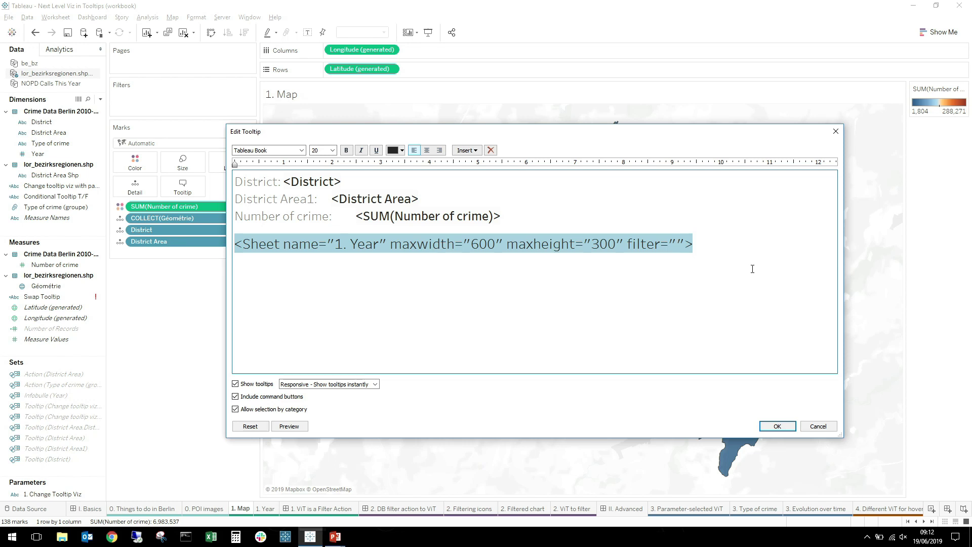
pyautogui.click(467, 151)
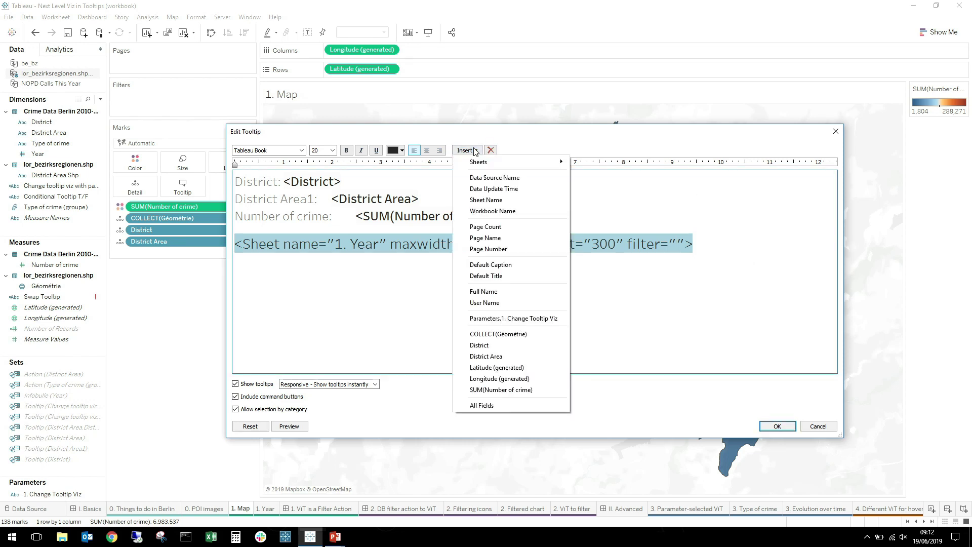
pyautogui.click(489, 345)
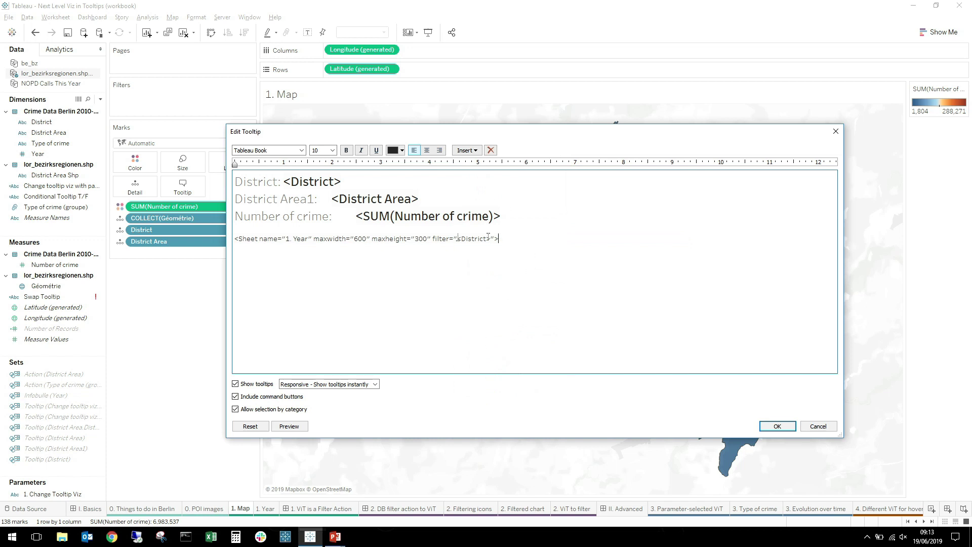
# Restore the District-filtered 1. Year sheet reference in the tooltip to font size 20.
pyautogui.moveTo(498, 239); pyautogui.dragTo(236, 229)
pyautogui.click(332, 151)
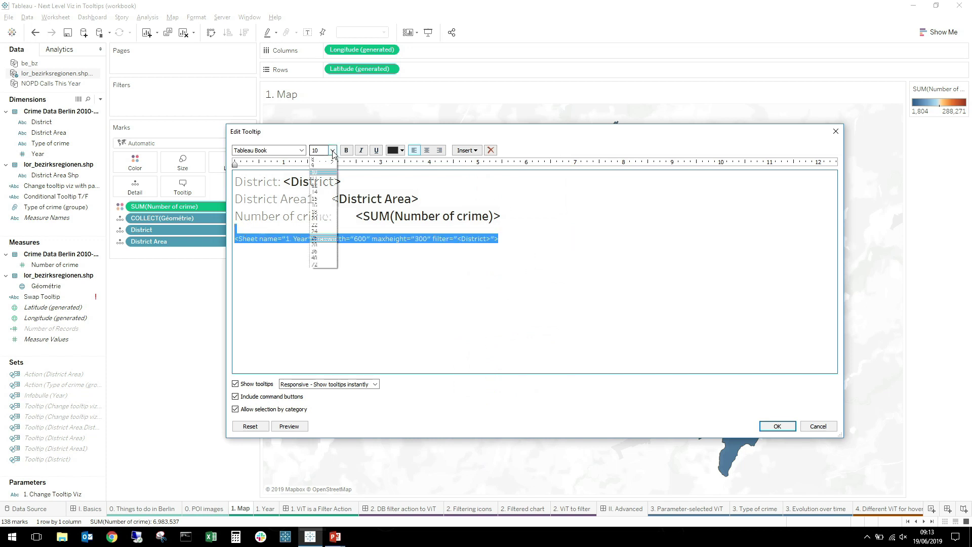
pyautogui.click(324, 224)
pyautogui.click(630, 288)
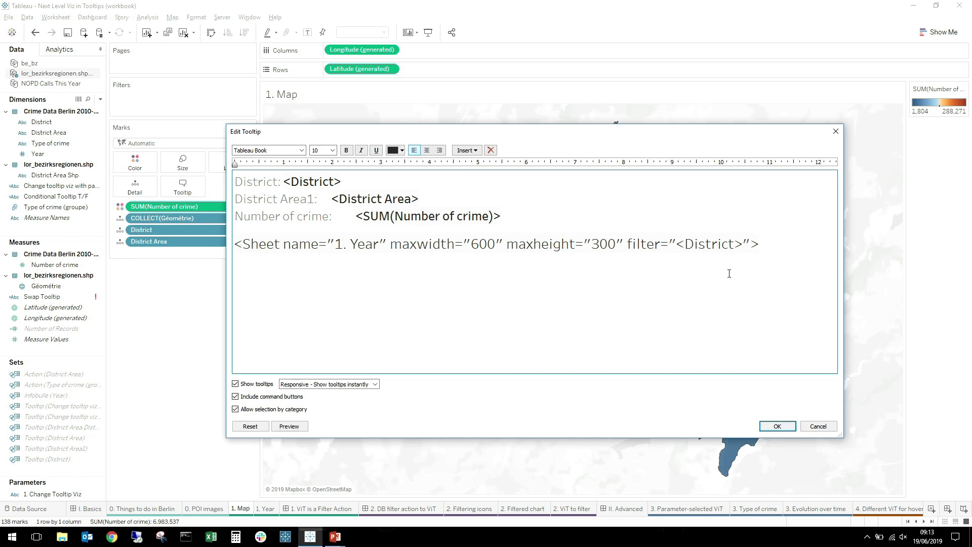
# Apply the tooltip with the District-filtered 1. Year sheet and check it on several southeastern district areas of the map.
pyautogui.click(776, 426)
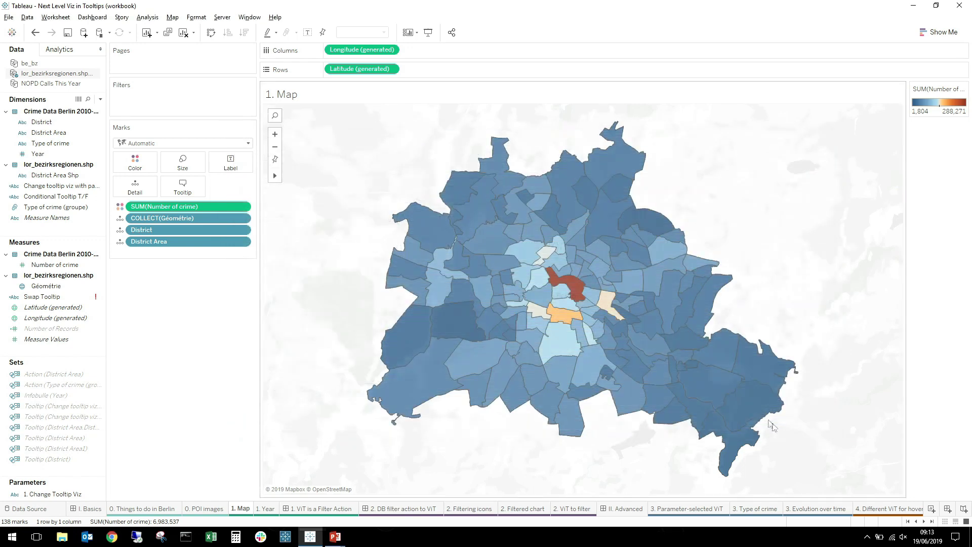
pyautogui.moveTo(752, 410)
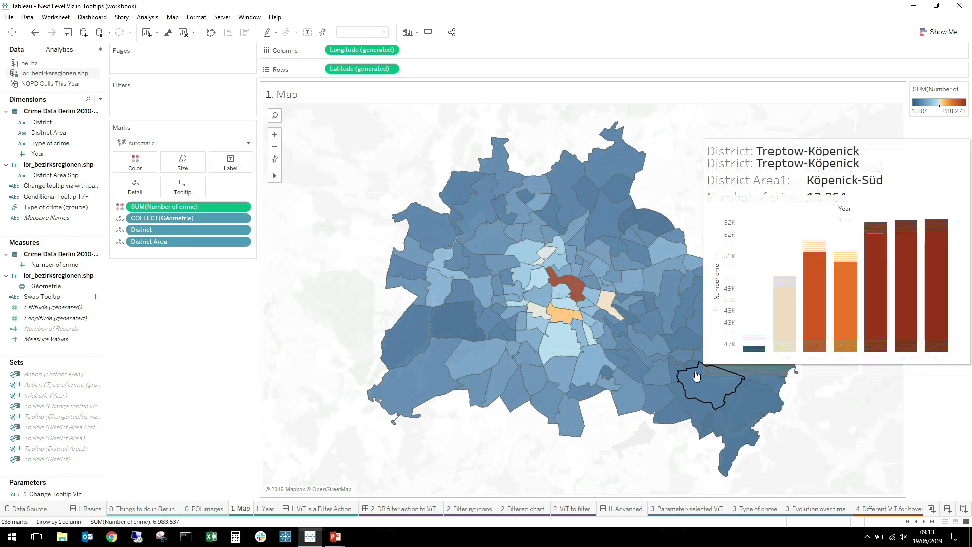
pyautogui.moveTo(691, 366)
pyautogui.moveTo(737, 370)
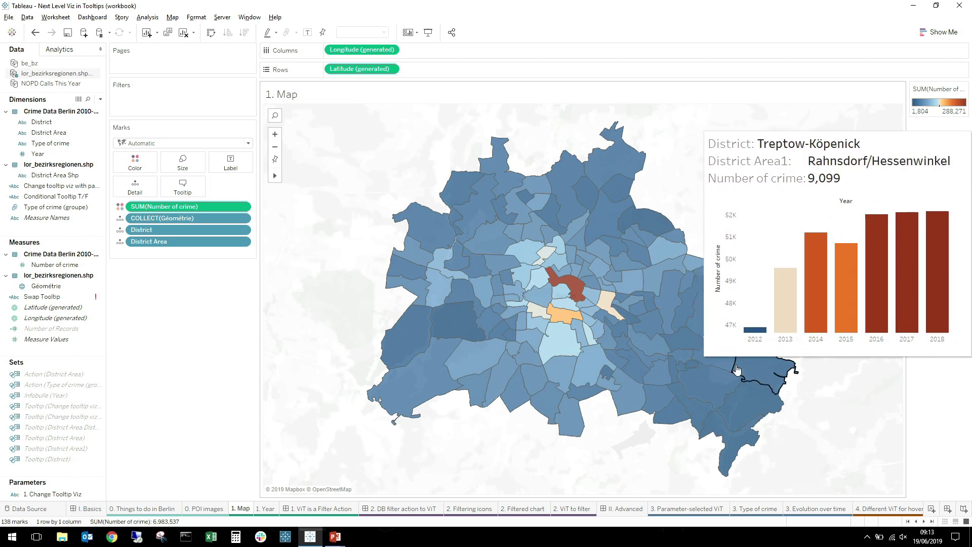
# Empty the filter value in the tooltip's 1. Year sheet reference, leaving filter="", and apply the tooltip.
pyautogui.click(182, 187)
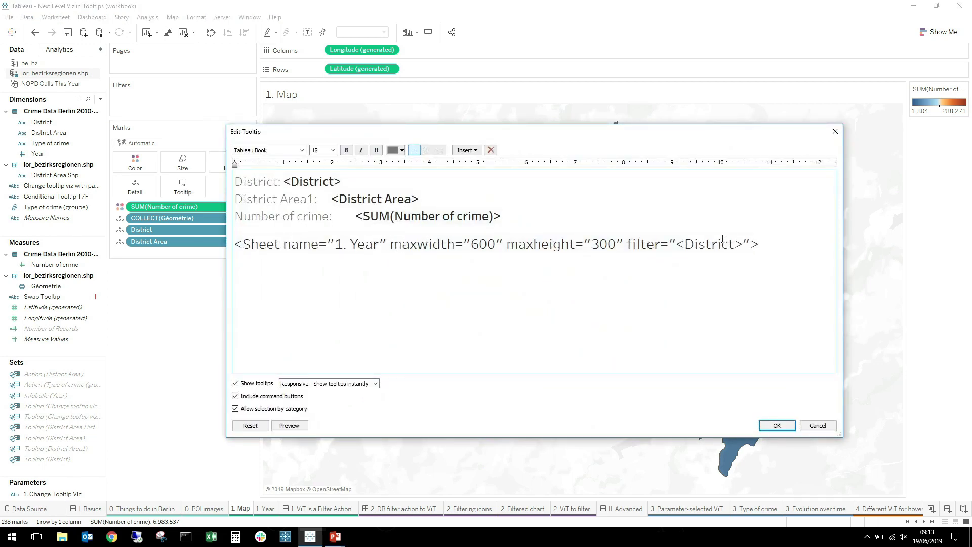
pyautogui.tripleClick(743, 244)
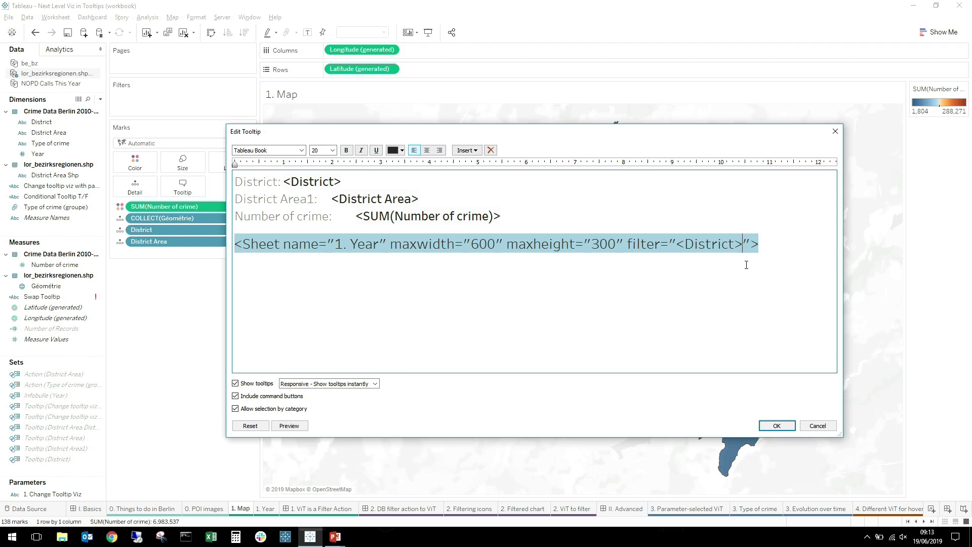
pyautogui.press('BackSpace')
pyautogui.press('BackSpace')
pyautogui.press('BackSpace')
pyautogui.press('BackSpace')
pyautogui.press('BackSpace')
pyautogui.press('BackSpace')
pyautogui.press('BackSpace')
pyautogui.press('BackSpace')
pyautogui.press('BackSpace')
pyautogui.press('BackSpace')
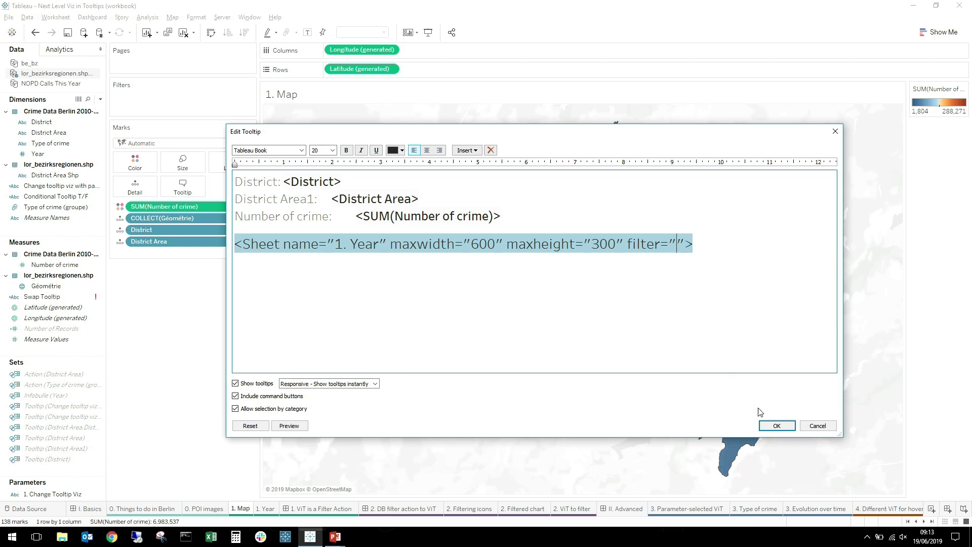
pyautogui.click(777, 425)
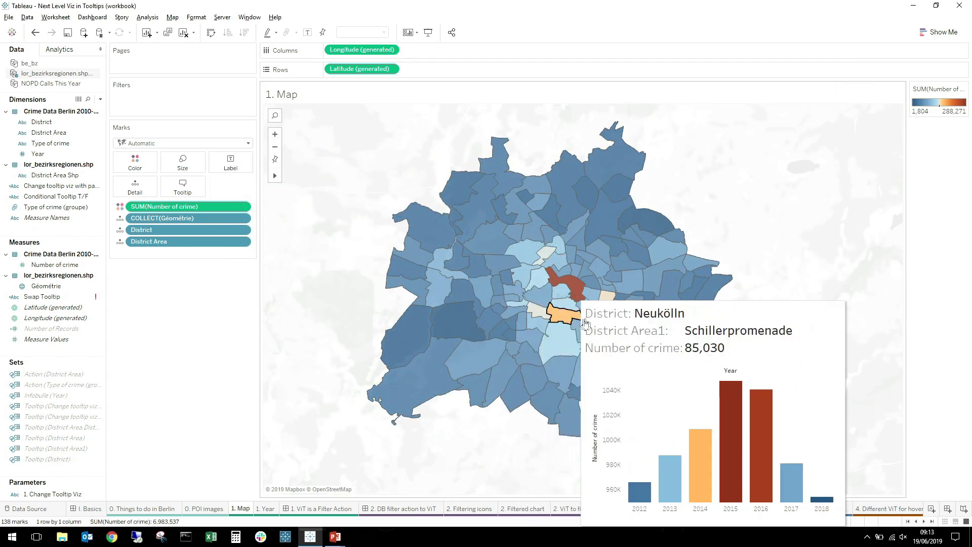
# Remove the maxwidth, maxheight and filter parameters from the 1. Year sheet reference, apply the tooltip and check it on the map.
pyautogui.click(181, 189)
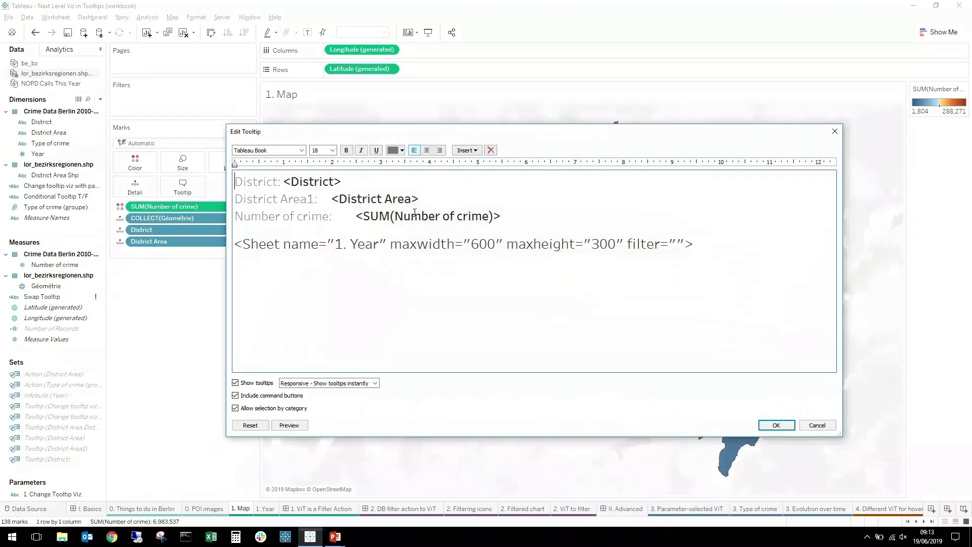
pyautogui.moveTo(684, 246); pyautogui.dragTo(487, 229)
pyautogui.moveTo(410, 232); pyautogui.dragTo(395, 244)
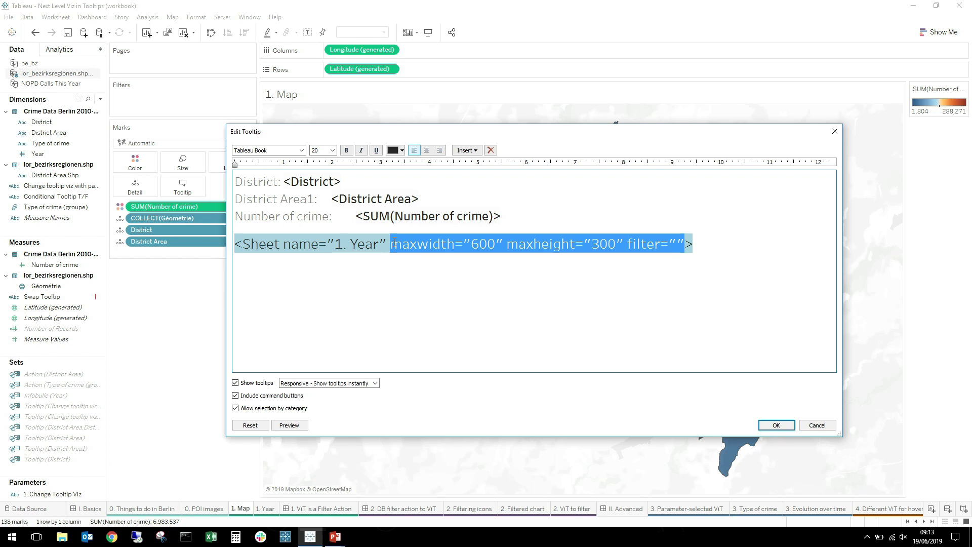
pyautogui.press('Delete')
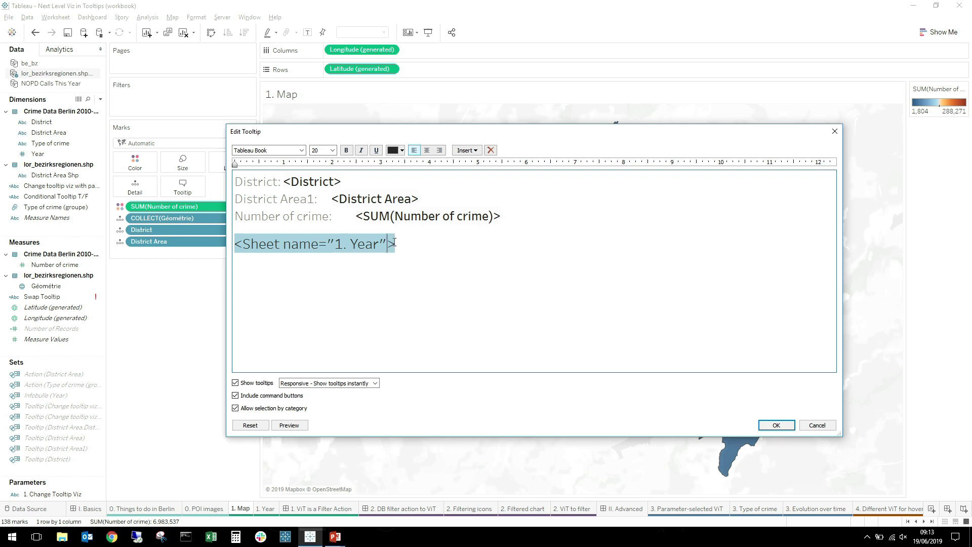
pyautogui.click(777, 426)
pyautogui.moveTo(611, 336)
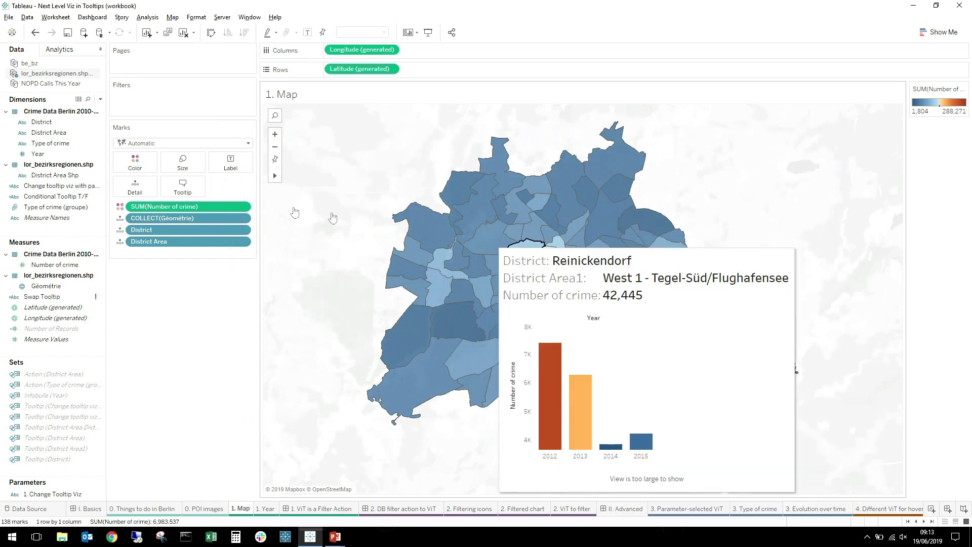
# Undo the last two tooltip edits on the map sheet.
pyautogui.click(34, 33)
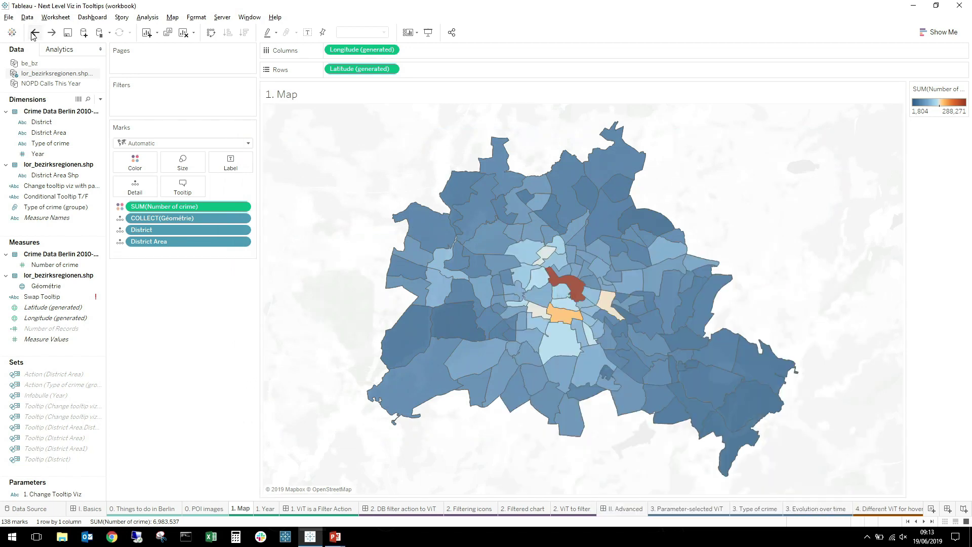
pyautogui.click(34, 34)
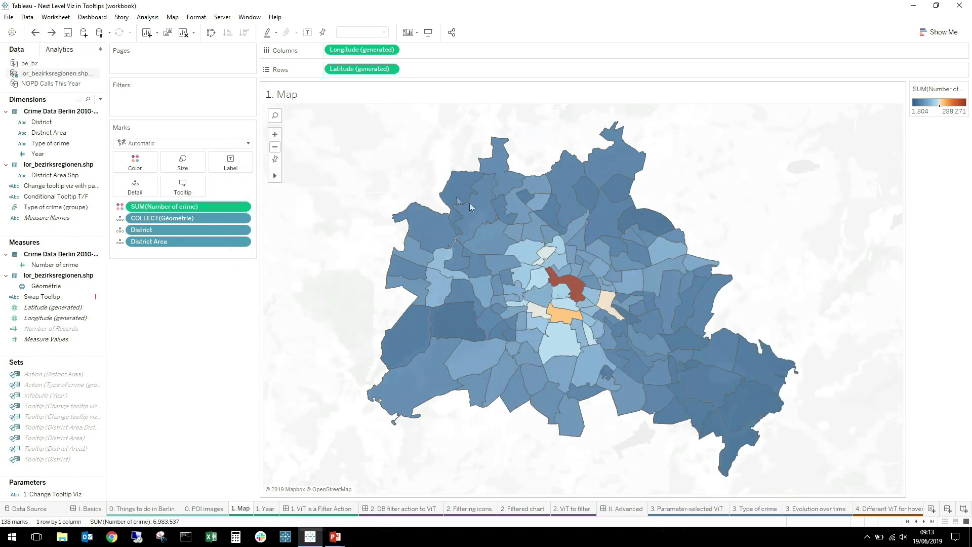
pyautogui.moveTo(572, 293)
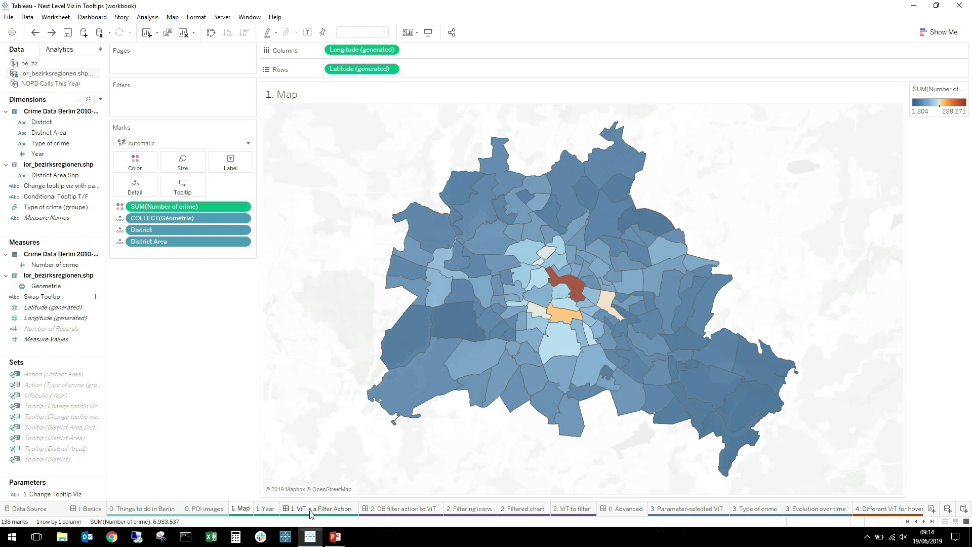
# Add the 1. Year sheet below the map on the 1. ViT is a Filter Action dashboard.
pyautogui.moveTo(312, 515)
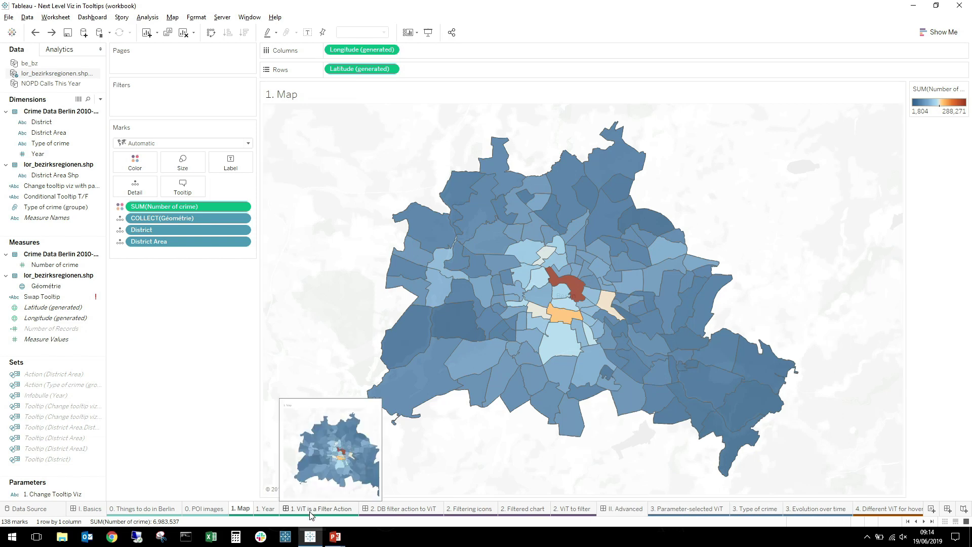
pyautogui.click(312, 515)
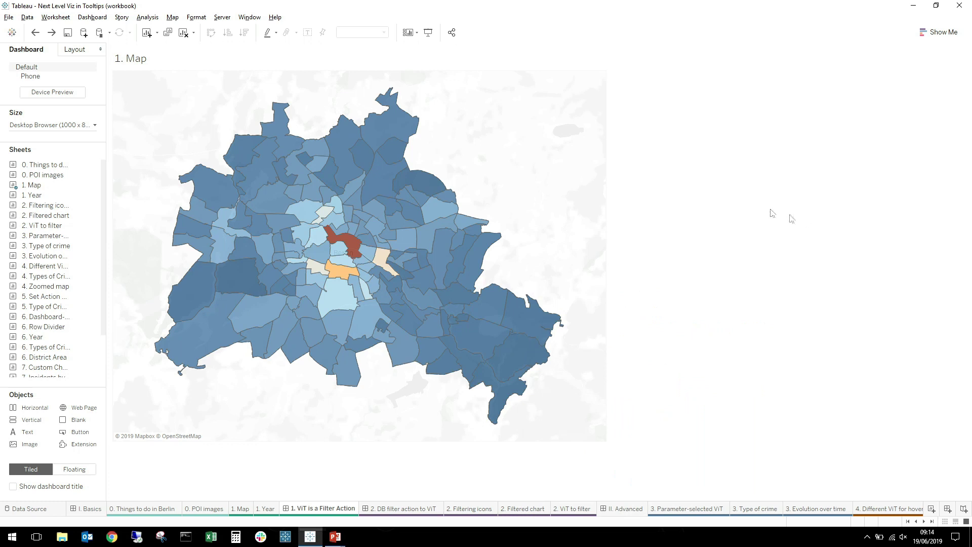
pyautogui.moveTo(38, 195)
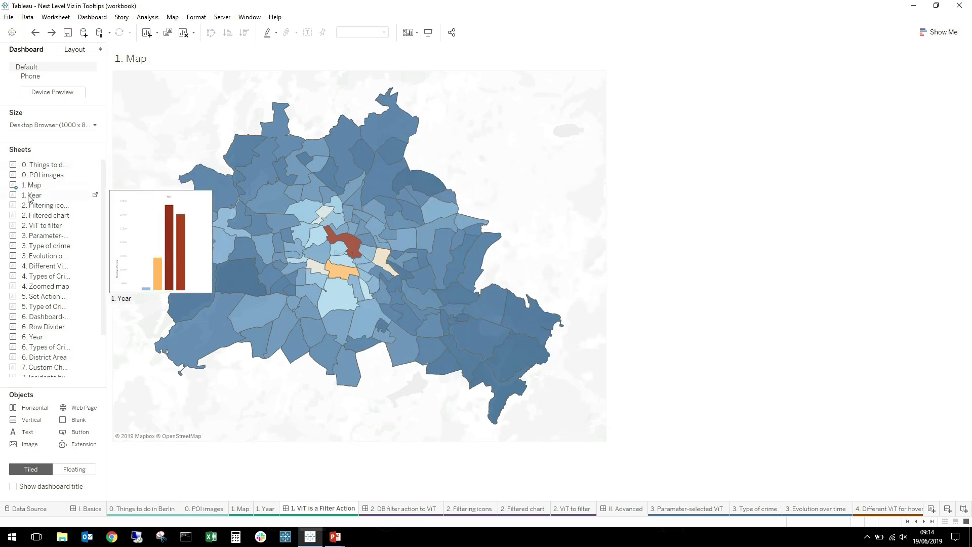
pyautogui.moveTo(29, 198)
pyautogui.mouseDown()
pyautogui.moveTo(131, 217)
pyautogui.moveTo(356, 346)
pyautogui.mouseUp()
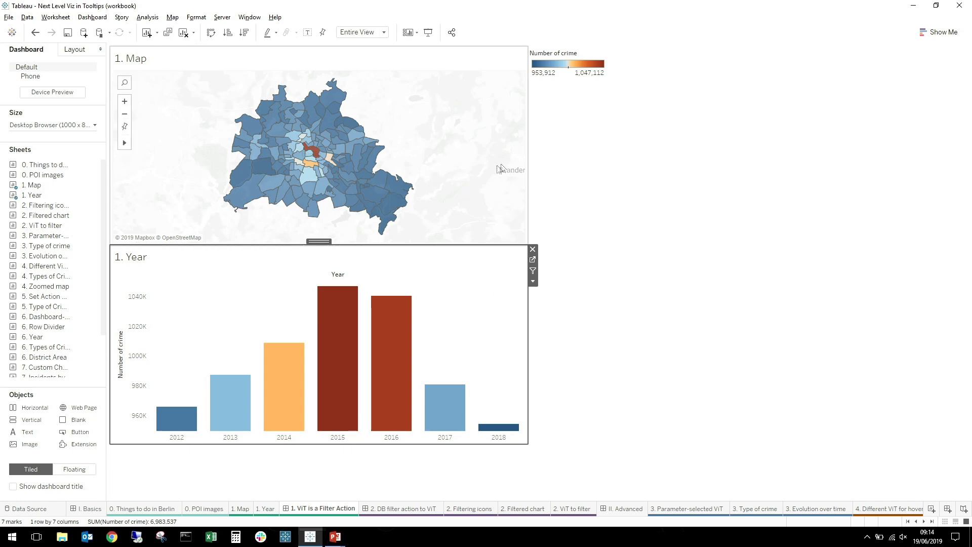
pyautogui.click(495, 71)
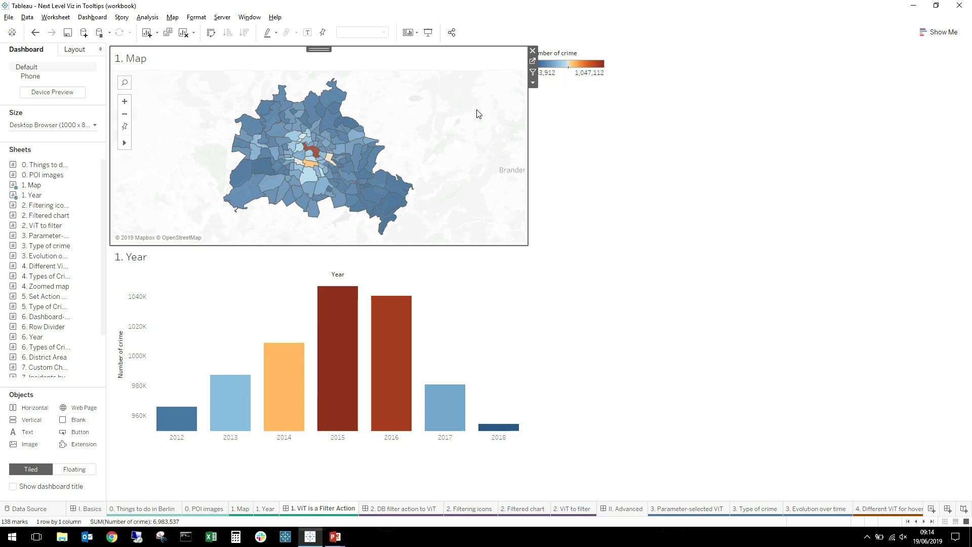
pyautogui.moveTo(316, 157)
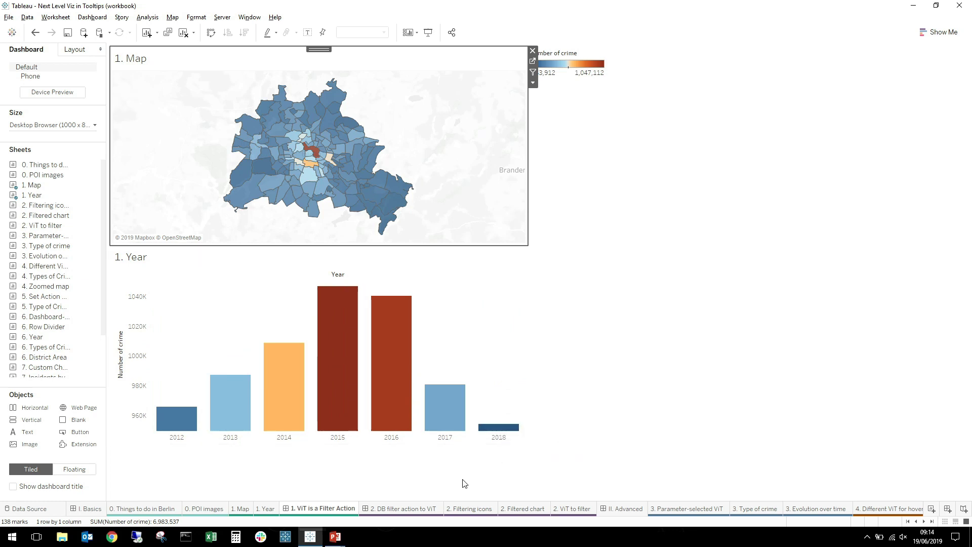
# On the 2. DB filter action to ViT dashboard, filter the evolution chart by Drug offenses and by Complaints, and clear the selection.
pyautogui.moveTo(403, 510)
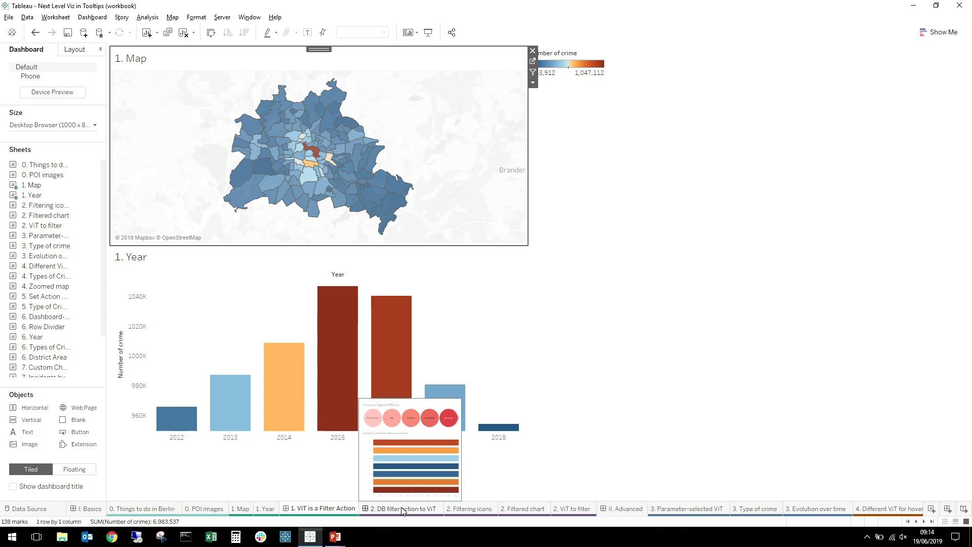
pyautogui.click(402, 510)
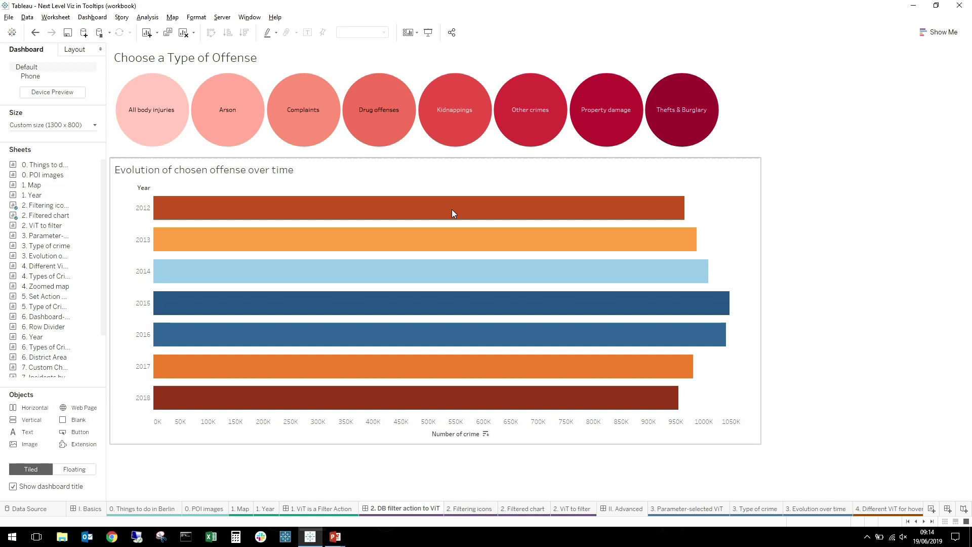
pyautogui.click(383, 136)
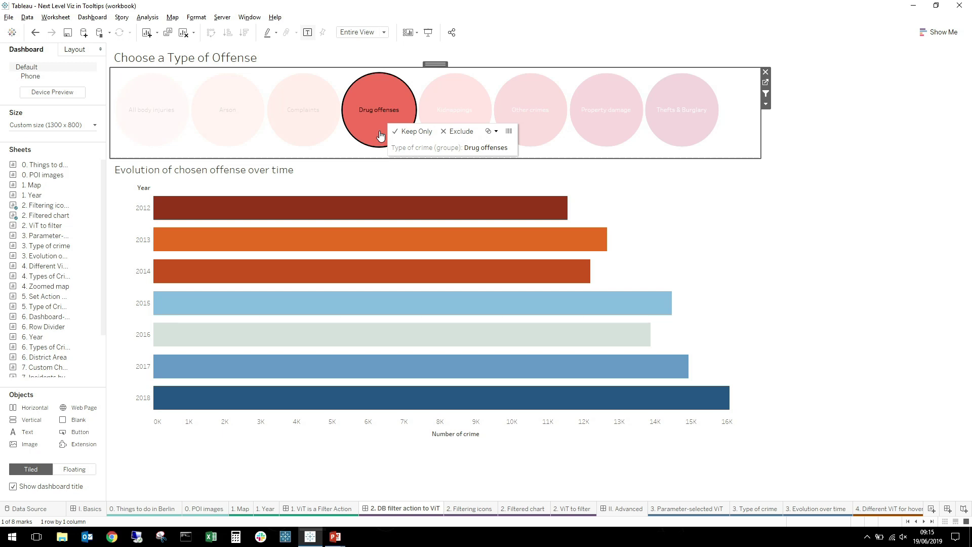
pyautogui.click(302, 133)
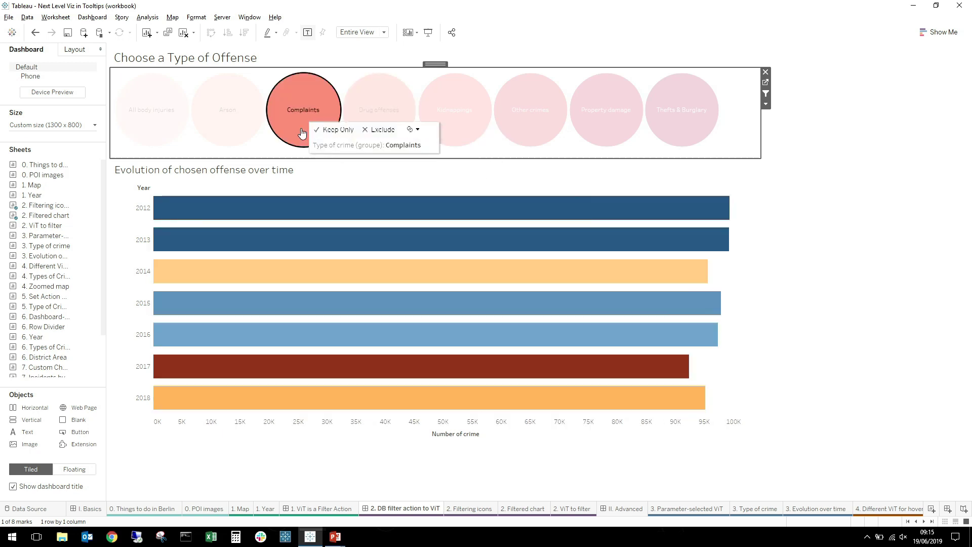
pyautogui.click(302, 132)
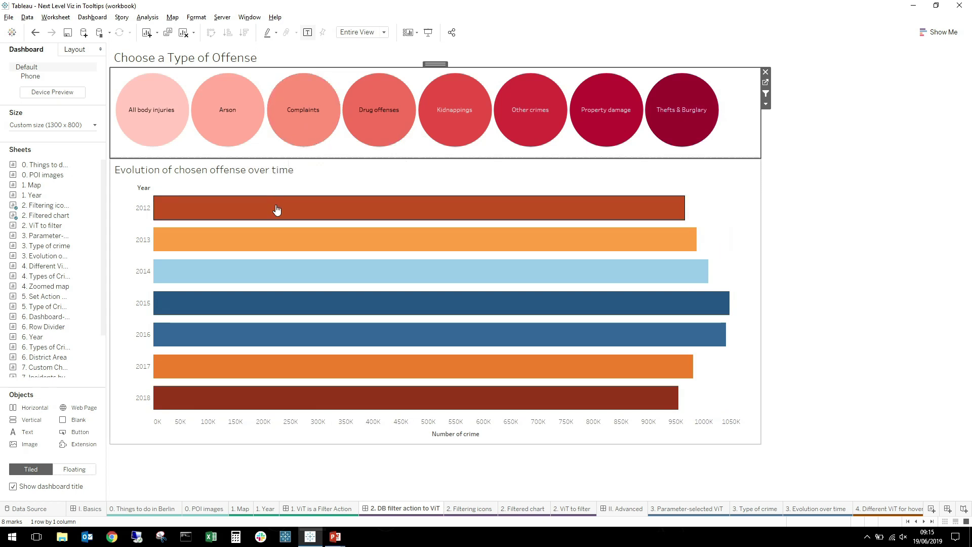
# Compare the 2012 bar's map tooltip with no offense selected and with Other crimes, Kidnappings and Drug offenses selected.
pyautogui.moveTo(277, 210)
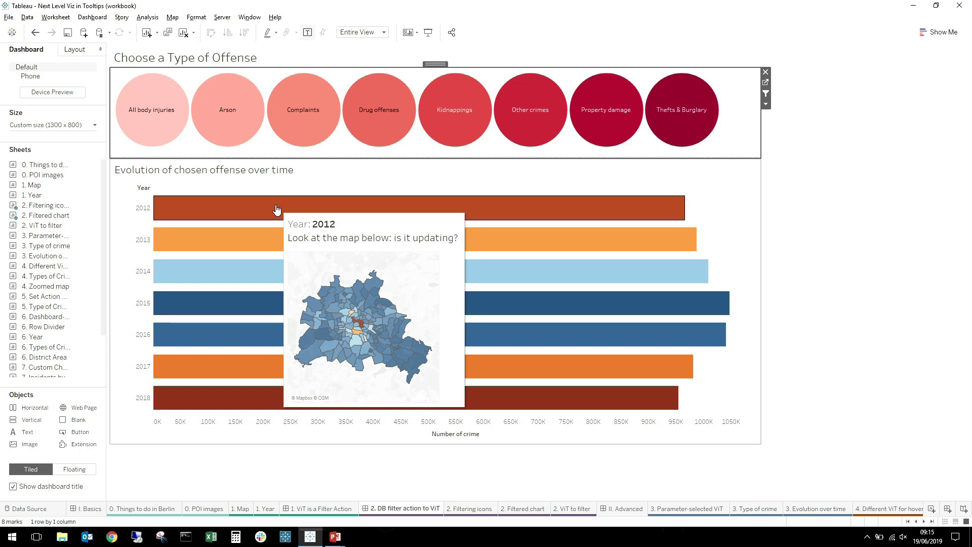
pyautogui.click(545, 131)
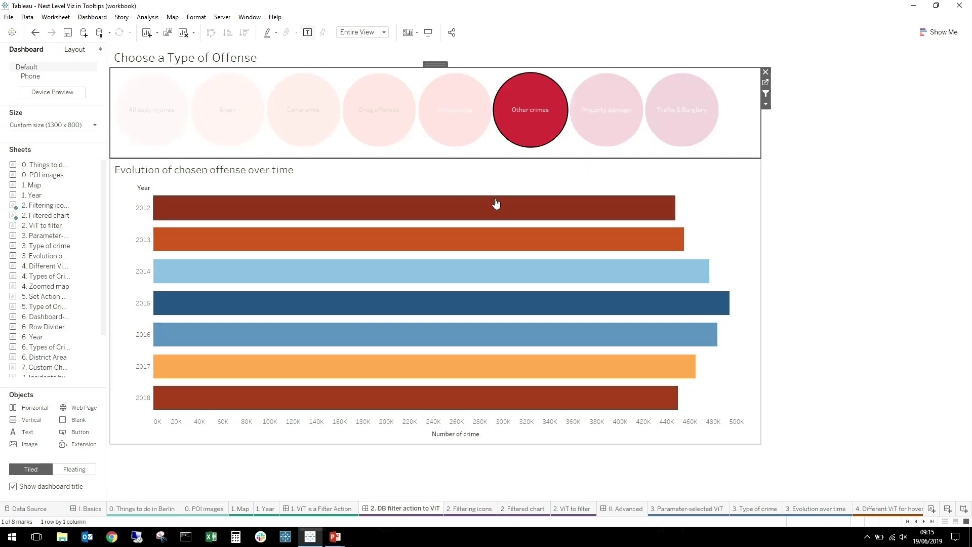
pyautogui.moveTo(487, 211)
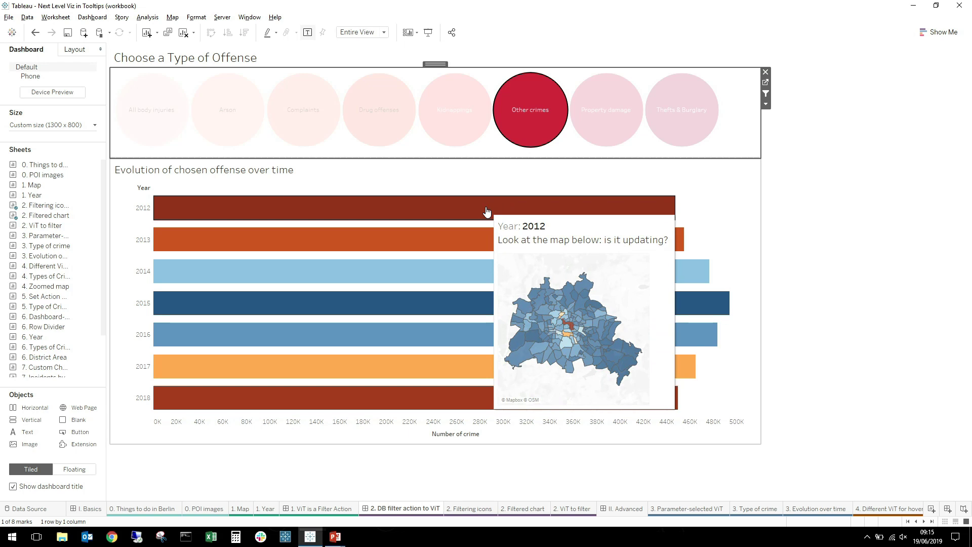
pyautogui.click(487, 211)
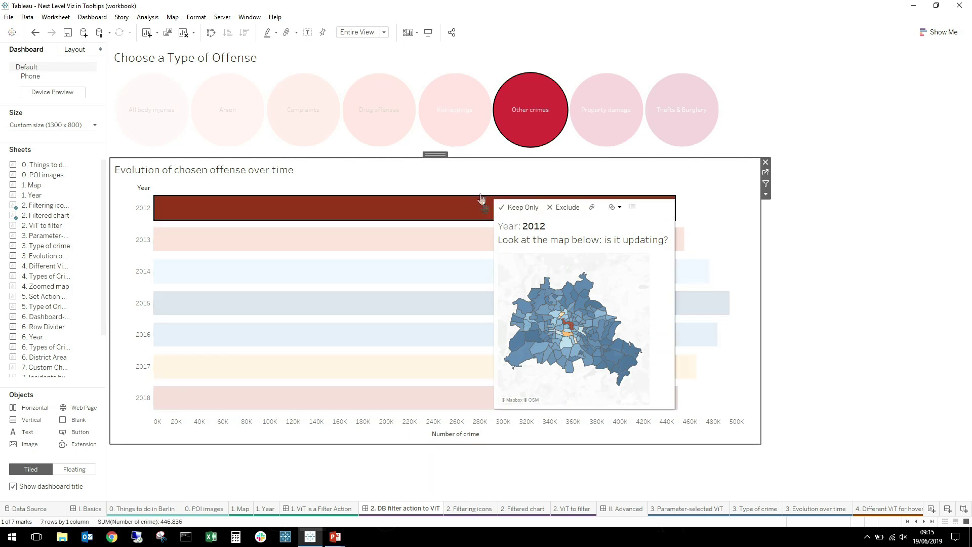
pyautogui.click(464, 139)
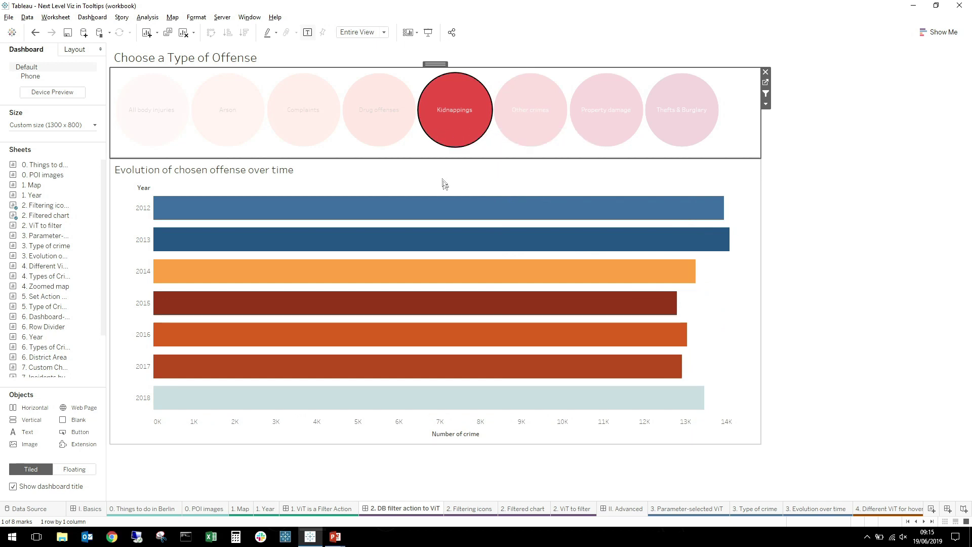
pyautogui.moveTo(446, 206)
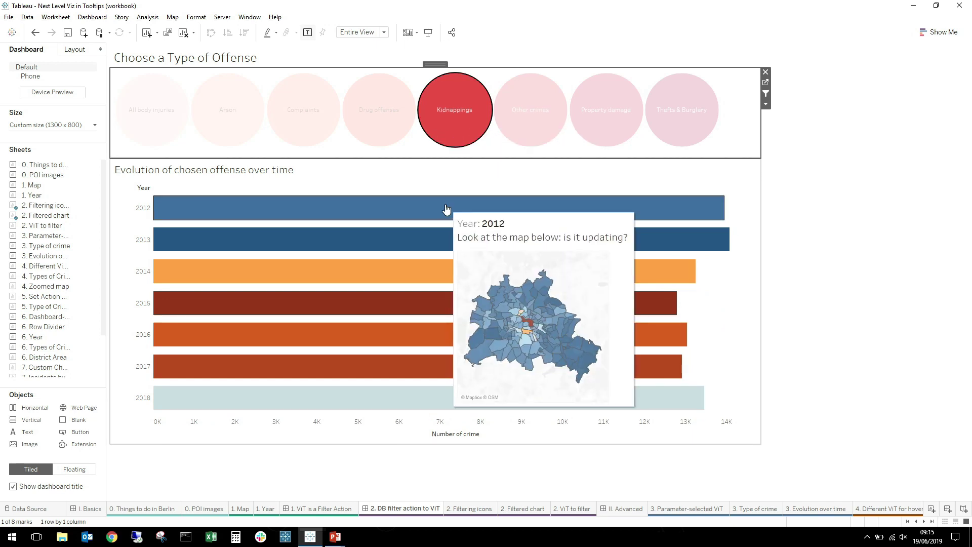
pyautogui.click(384, 138)
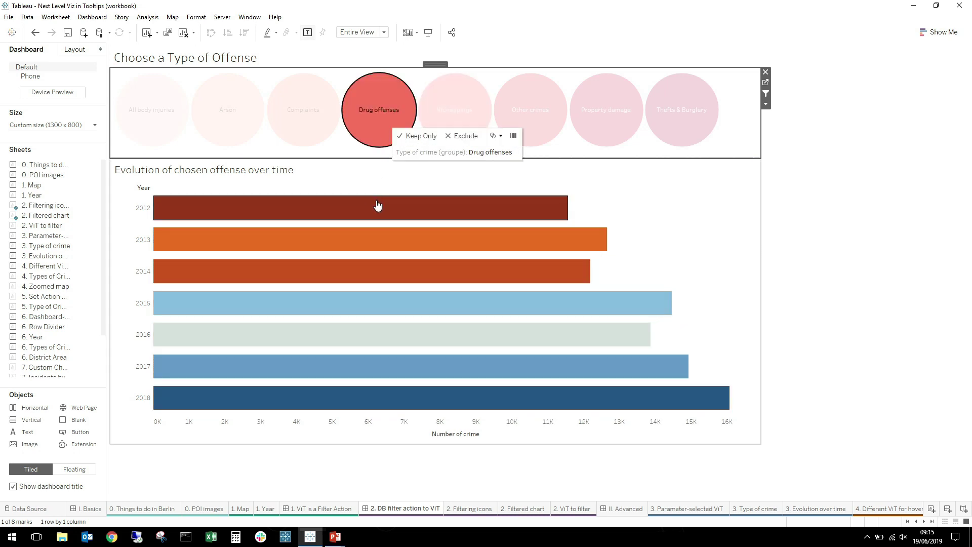
pyautogui.moveTo(378, 204)
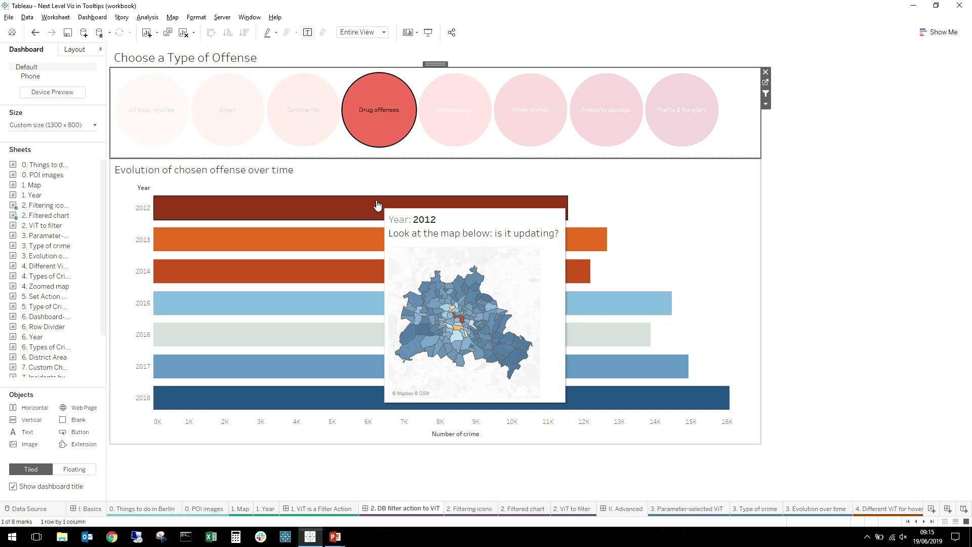
# Float the 2. ViT to filter sheet beside the evolution chart without its color legend, and test it with the Thefts & Burglary selection.
pyautogui.click(375, 152)
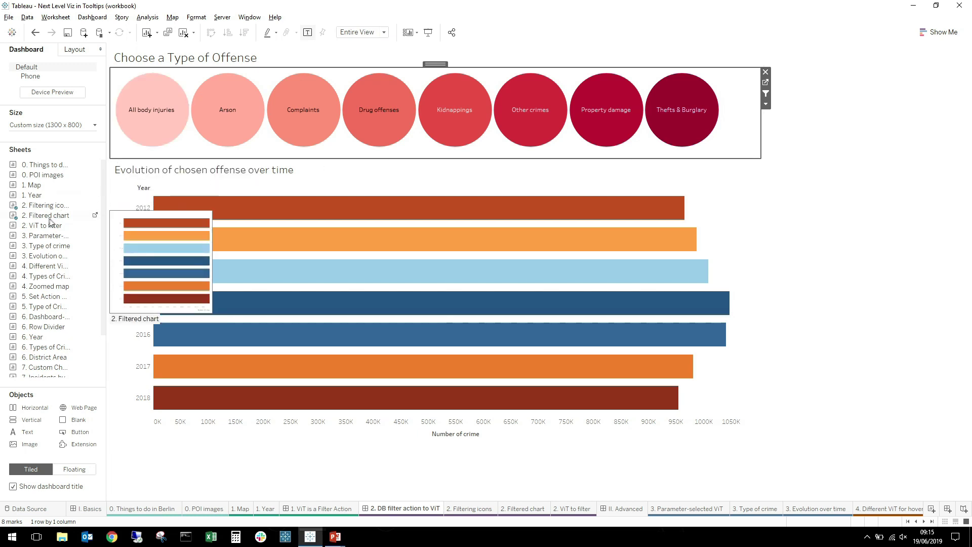
pyautogui.moveTo(36, 230)
pyautogui.moveTo(37, 230); pyautogui.dragTo(703, 191)
pyautogui.click(689, 203)
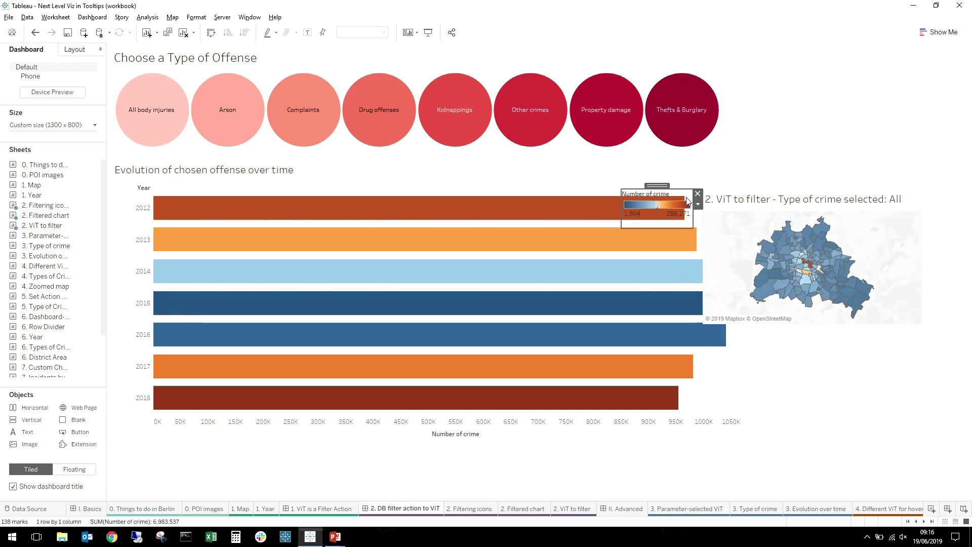
pyautogui.click(700, 198)
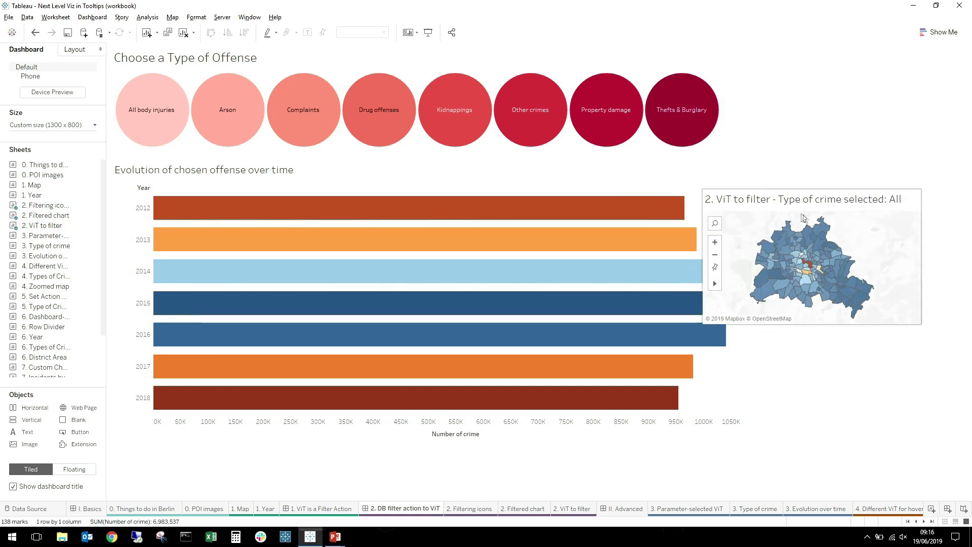
pyautogui.click(681, 104)
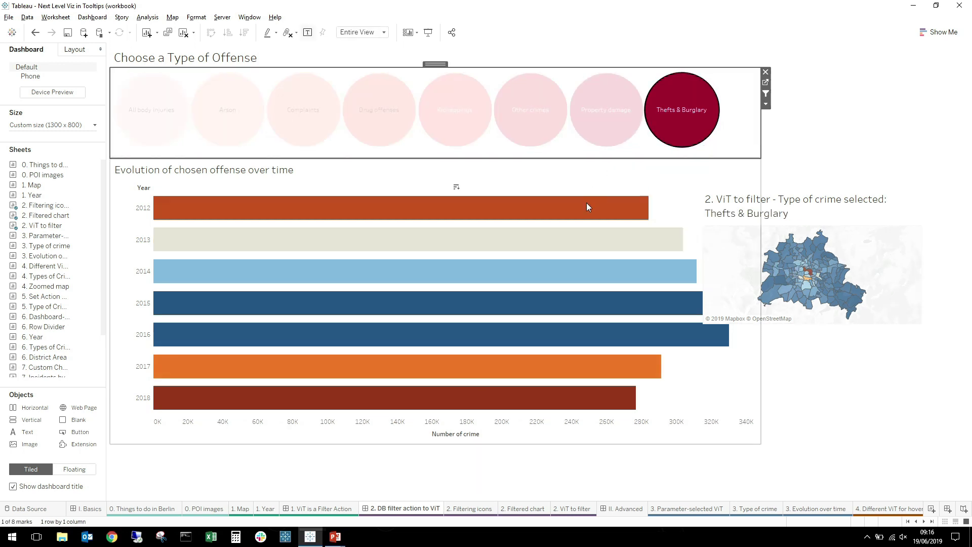
pyautogui.click(685, 130)
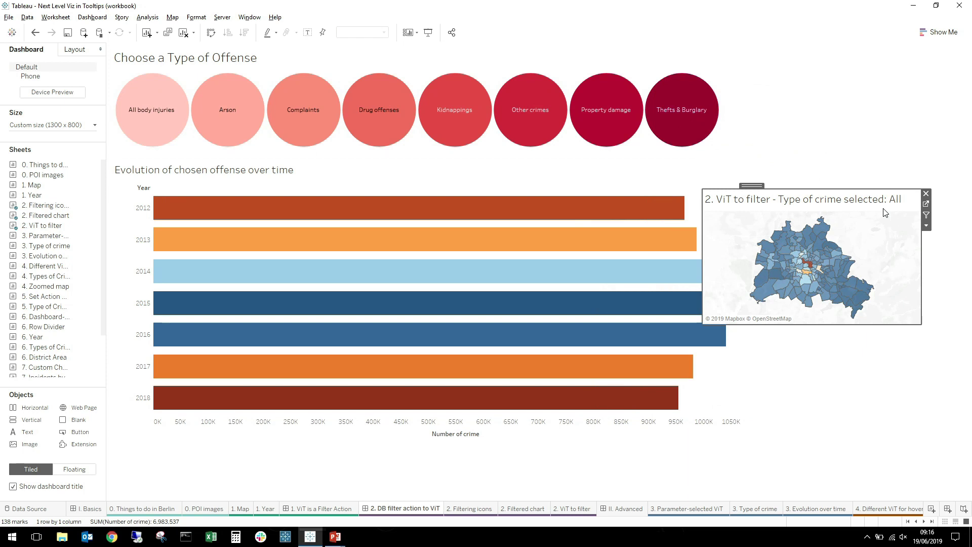
# Set the width and height of the floating 2. ViT to filter sheet to 1.
pyautogui.click(81, 51)
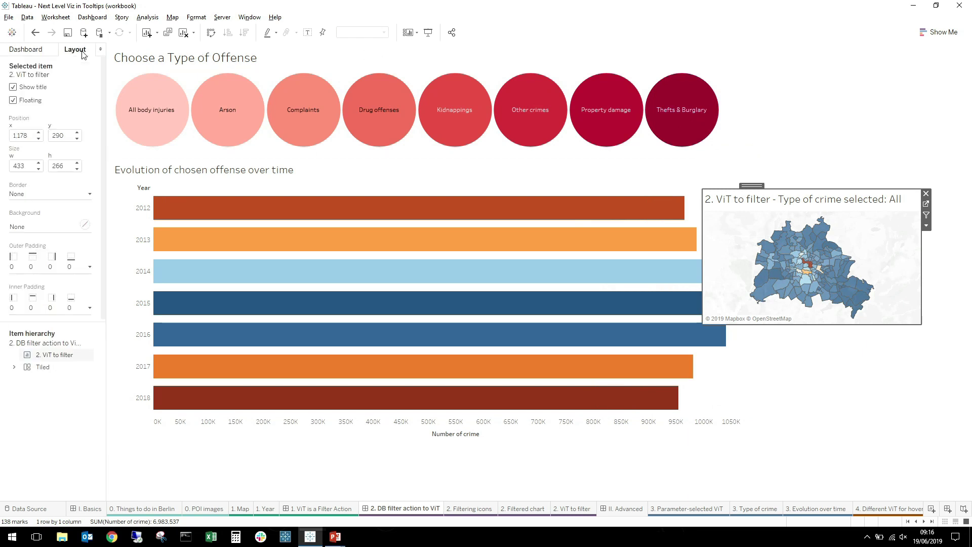
pyautogui.press('BackSpace')
pyautogui.press('BackSpace')
pyautogui.press('BackSpace')
pyautogui.write('1')
pyautogui.press('Tab')
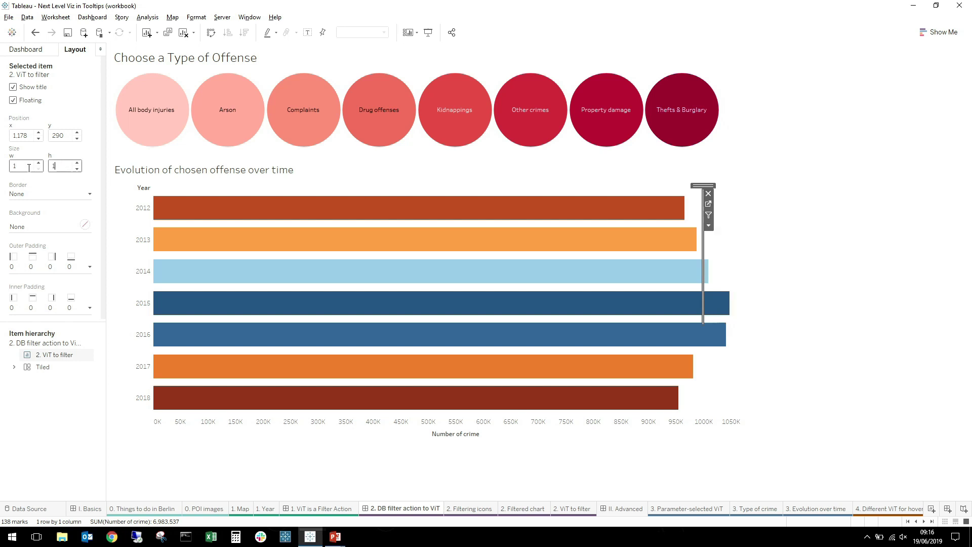
pyautogui.write('1')
# Set the x position of the floating 2. ViT to filter sheet to 2000, outside the dashboard area.
pyautogui.click(26, 136)
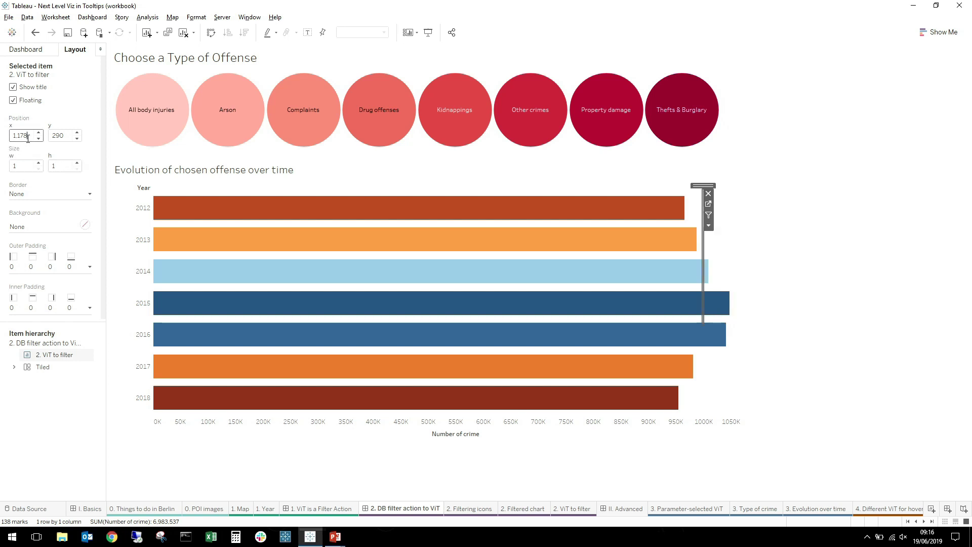
pyautogui.press('BackSpace')
pyautogui.press('BackSpace')
pyautogui.press('BackSpace')
pyautogui.press('BackSpace')
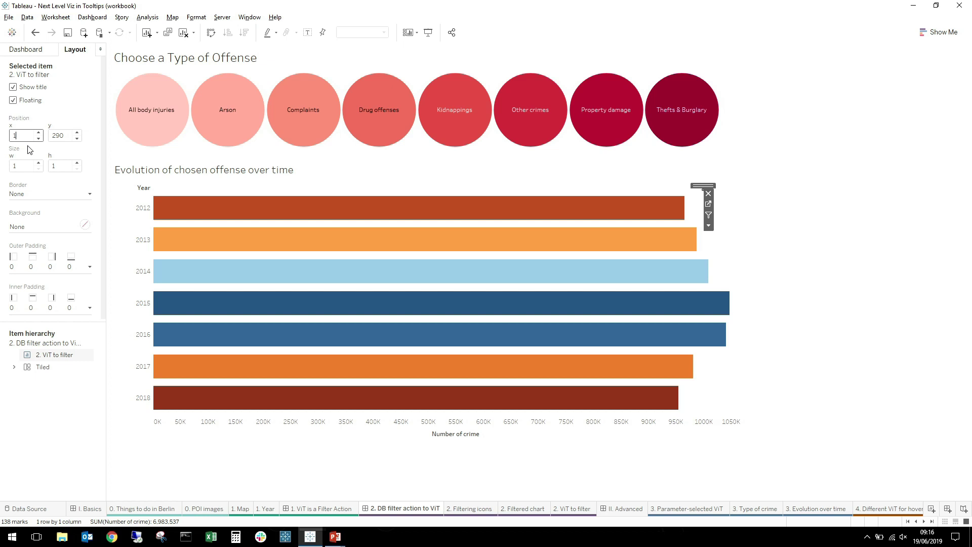
pyautogui.press('BackSpace')
pyautogui.write('2000')
pyautogui.press('Return')
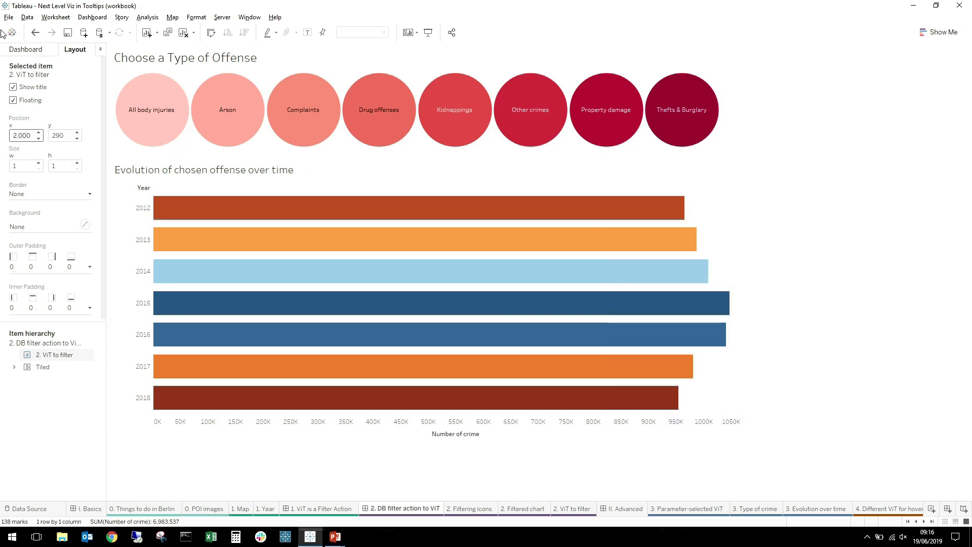
pyautogui.click(25, 49)
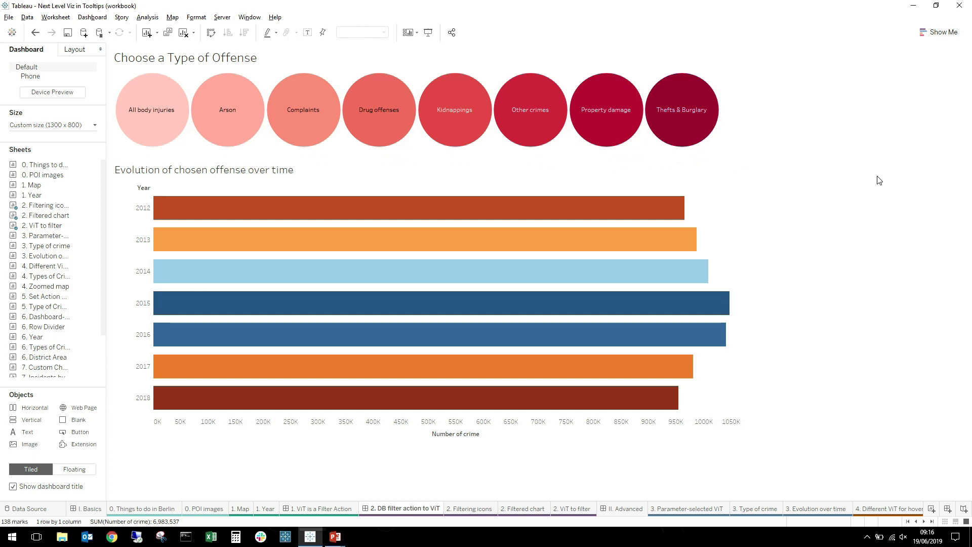
# Filter the dashboard by Complaints and examine the map in the 2012 bar's tooltip.
pyautogui.click(310, 135)
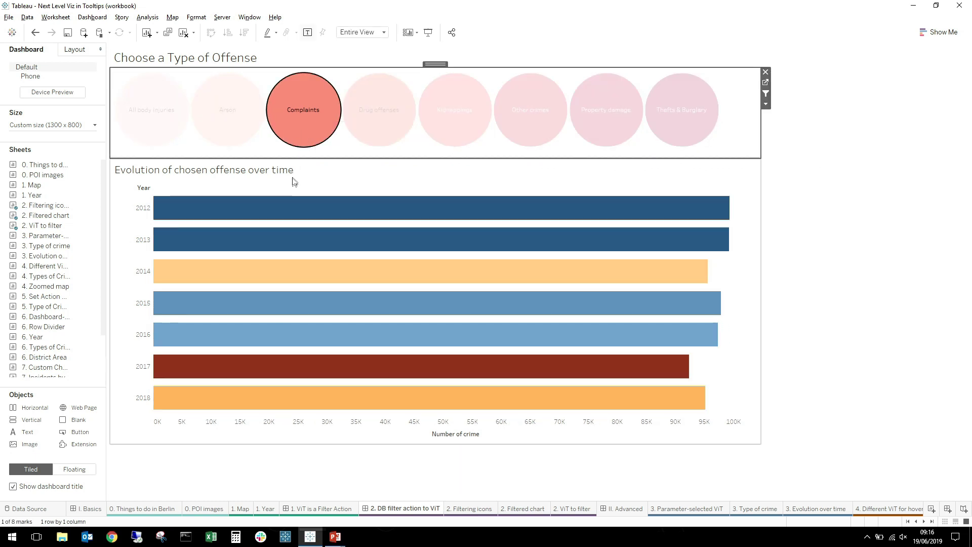
pyautogui.moveTo(307, 216)
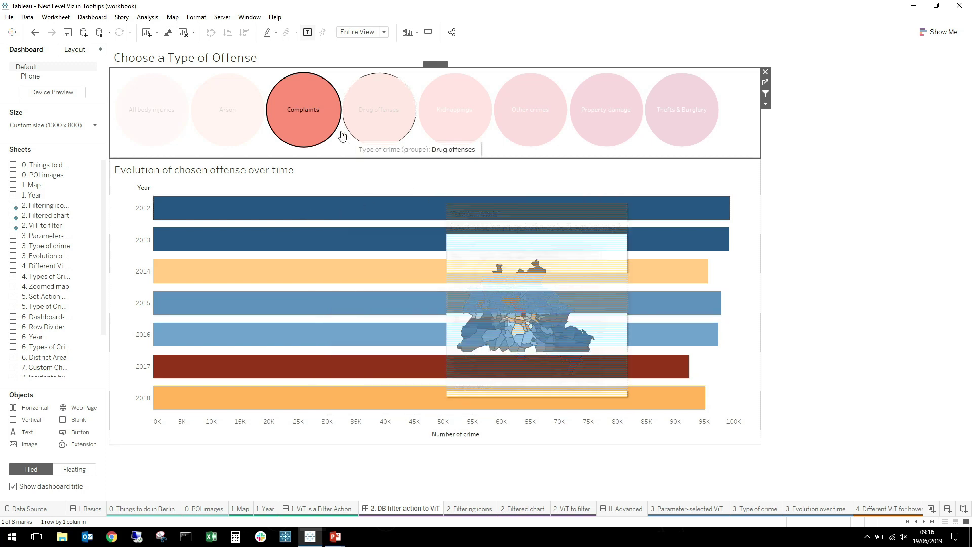
pyautogui.moveTo(307, 139)
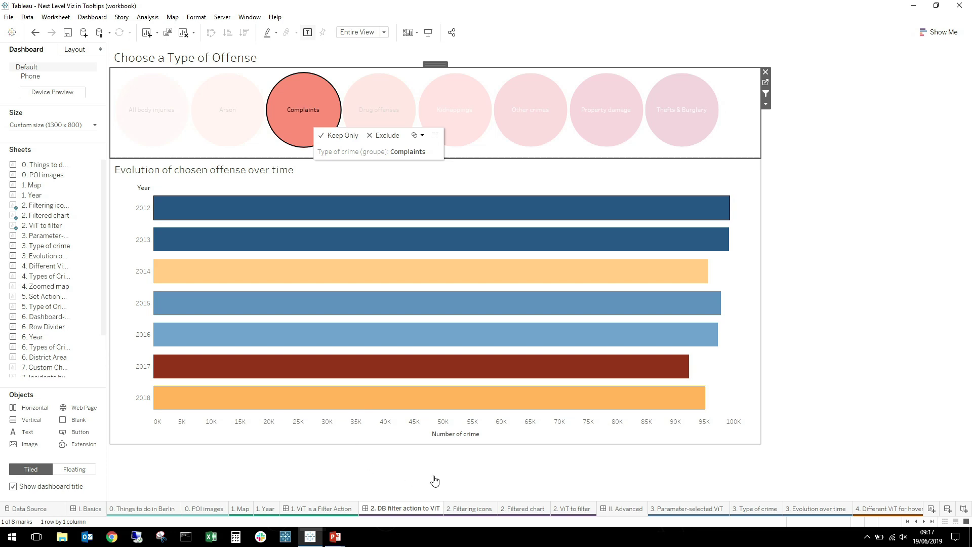
# Open the 3. Parameter-selected ViT sheet after the II. Advanced title page, and view the options of the 1. Change Tooltip Viz parameter.
pyautogui.click(623, 510)
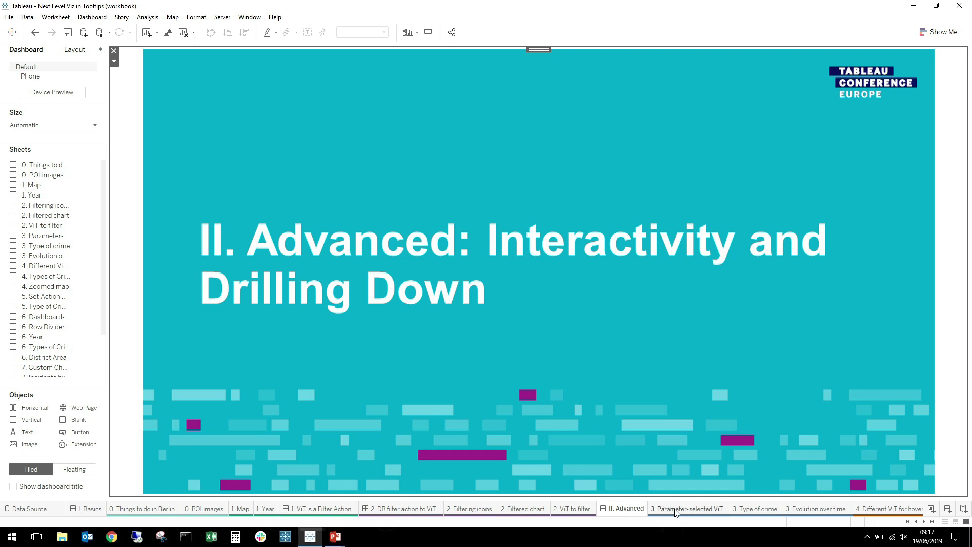
pyautogui.moveTo(675, 512)
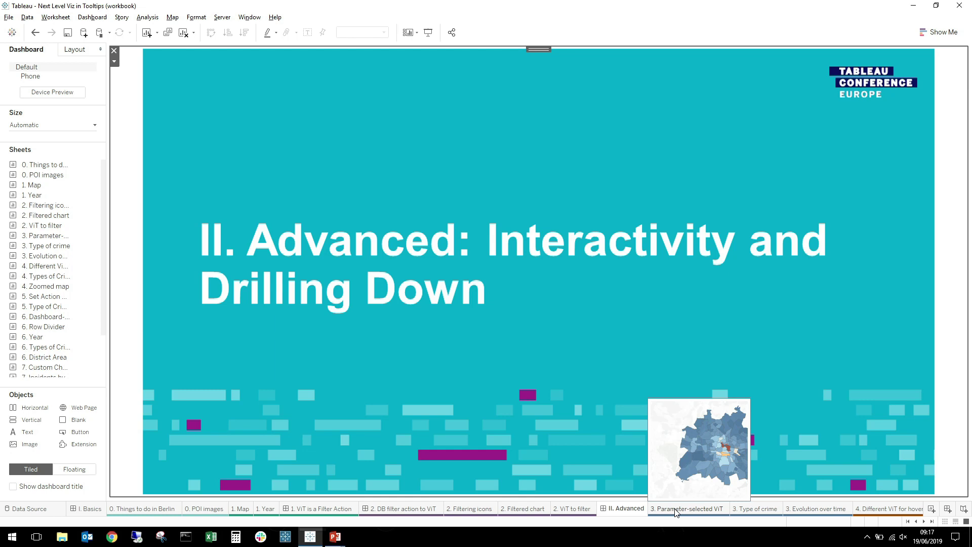
pyautogui.click(675, 513)
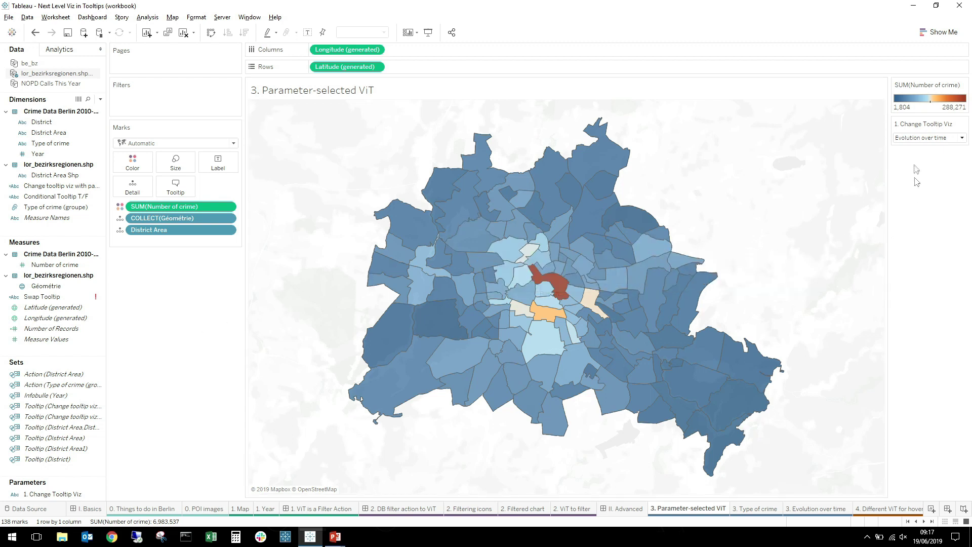
pyautogui.click(921, 143)
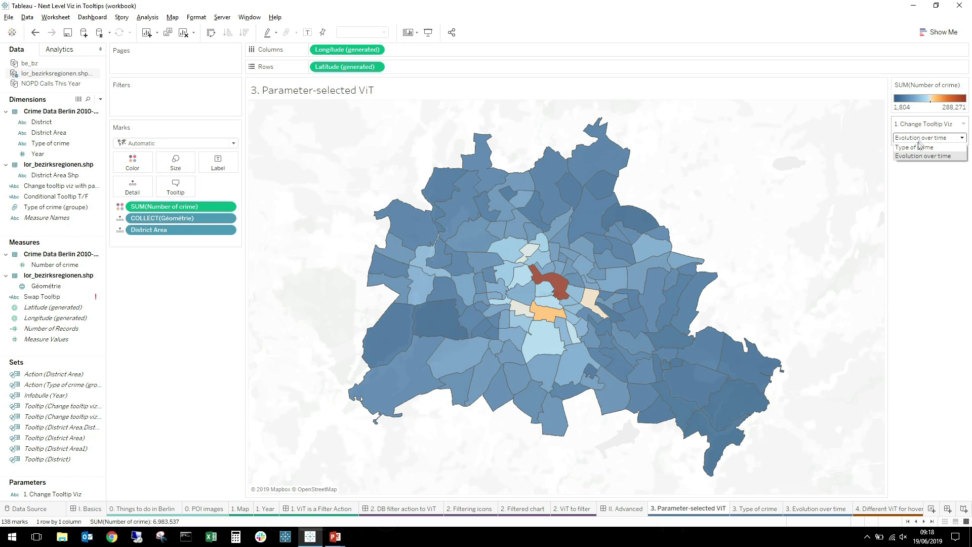
pyautogui.click(923, 206)
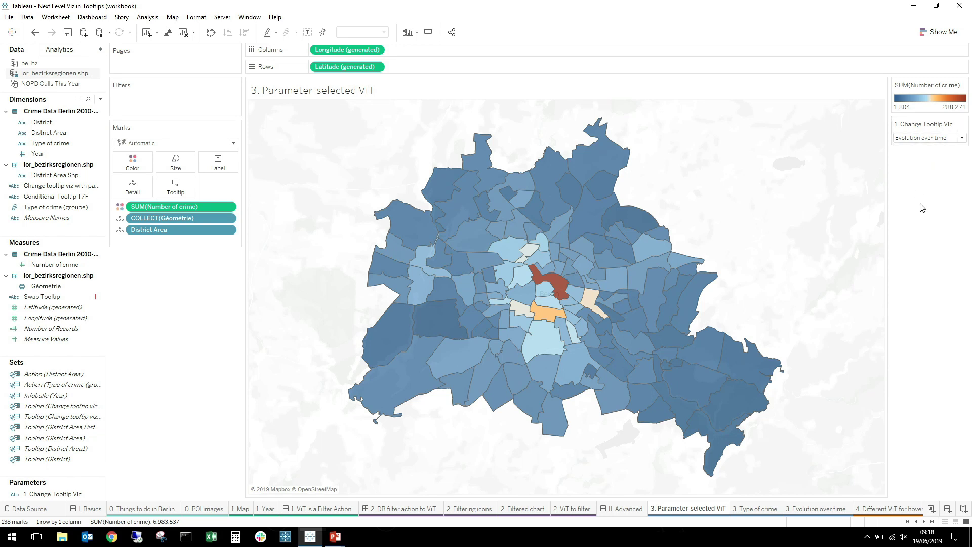
pyautogui.click(908, 140)
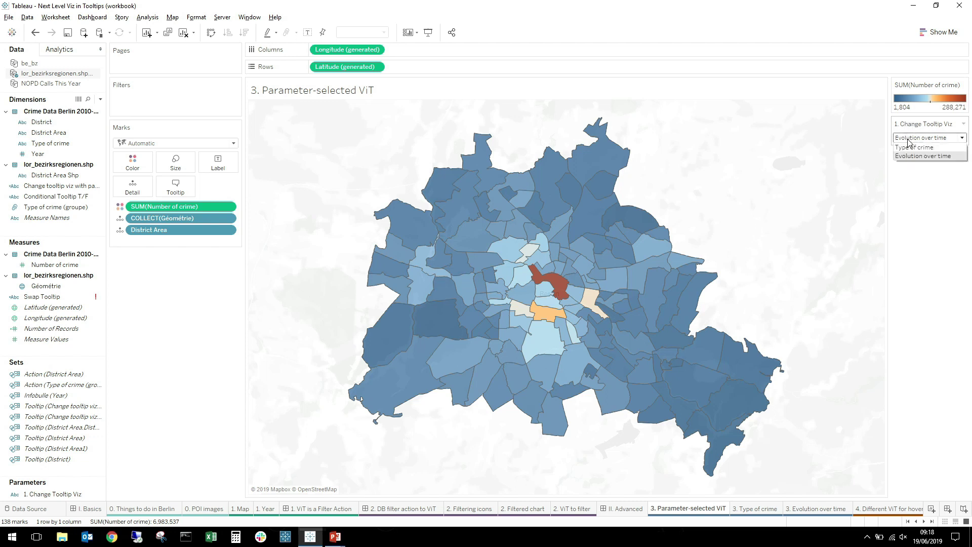
pyautogui.click(916, 208)
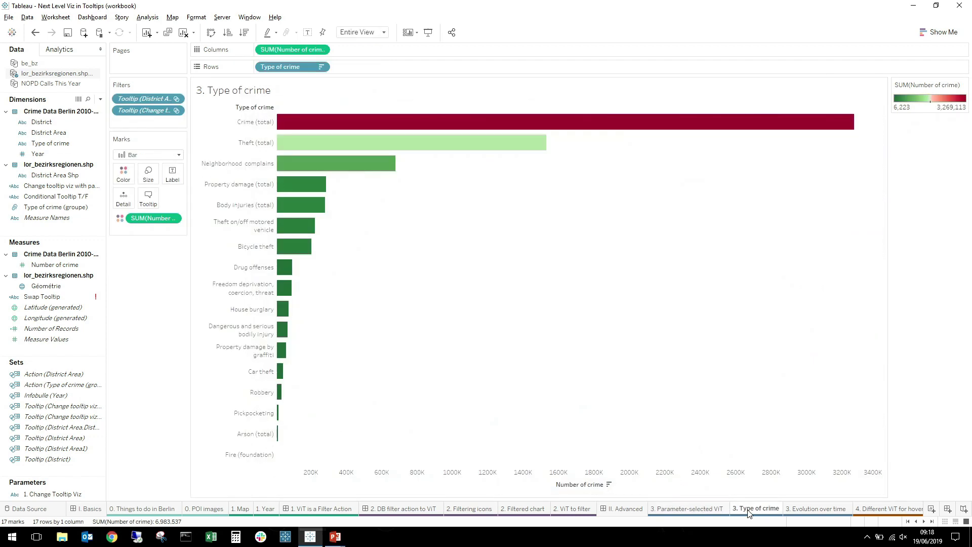
# View the 3. Type of crime and 3. Evolution over time sheets, and return to 3. Parameter-selected ViT.
pyautogui.click(756, 509)
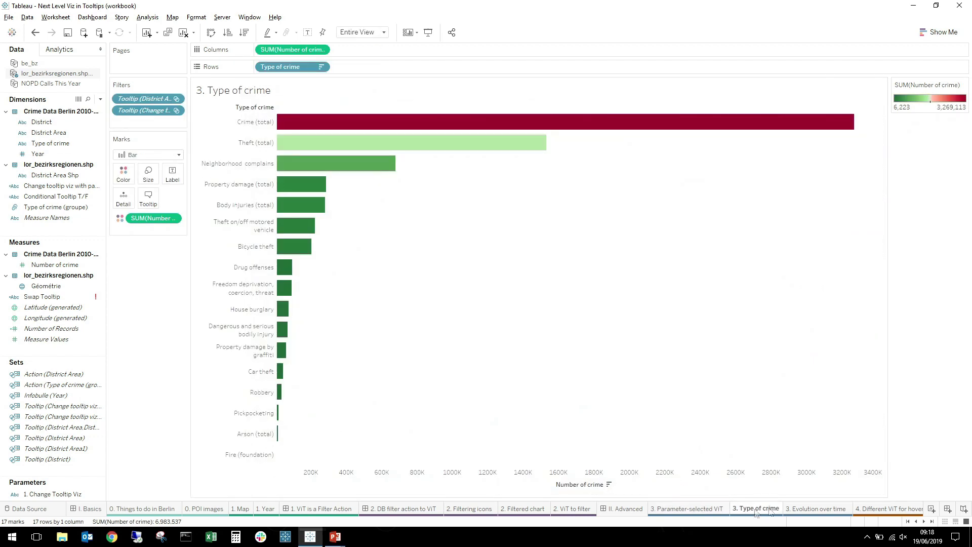
pyautogui.click(816, 509)
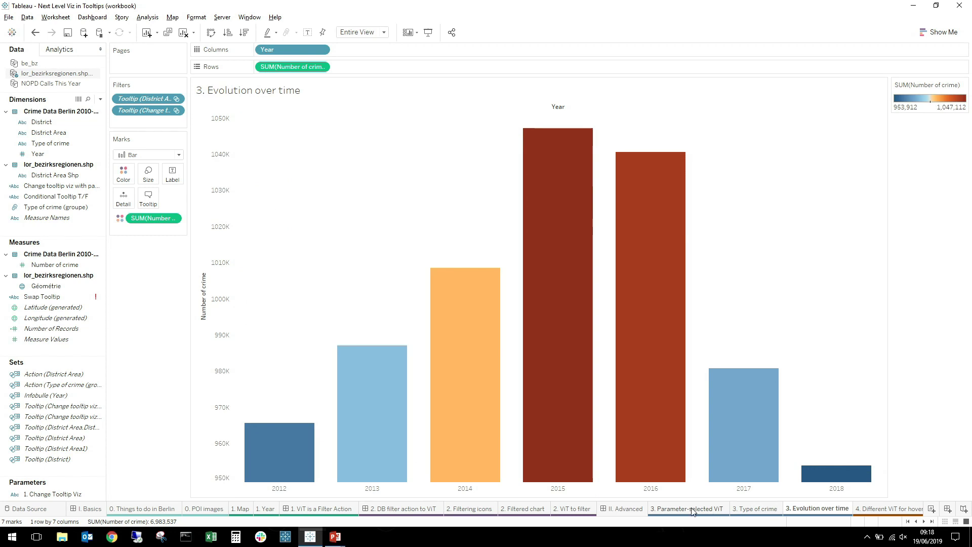
pyautogui.click(711, 510)
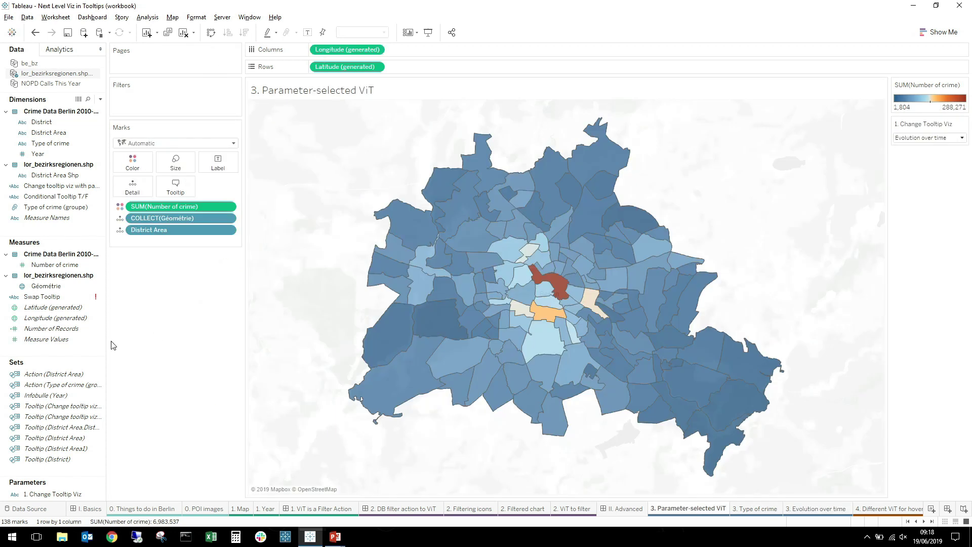
# Review the definition and list of values of the 1. Change Tooltip Viz parameter, and close it without changes.
pyautogui.click(61, 494)
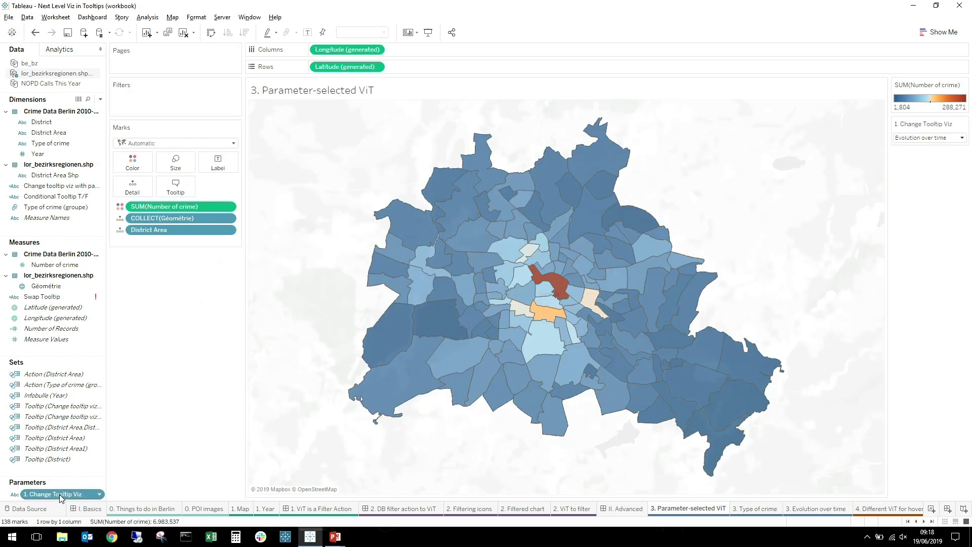
pyautogui.rightClick(60, 495)
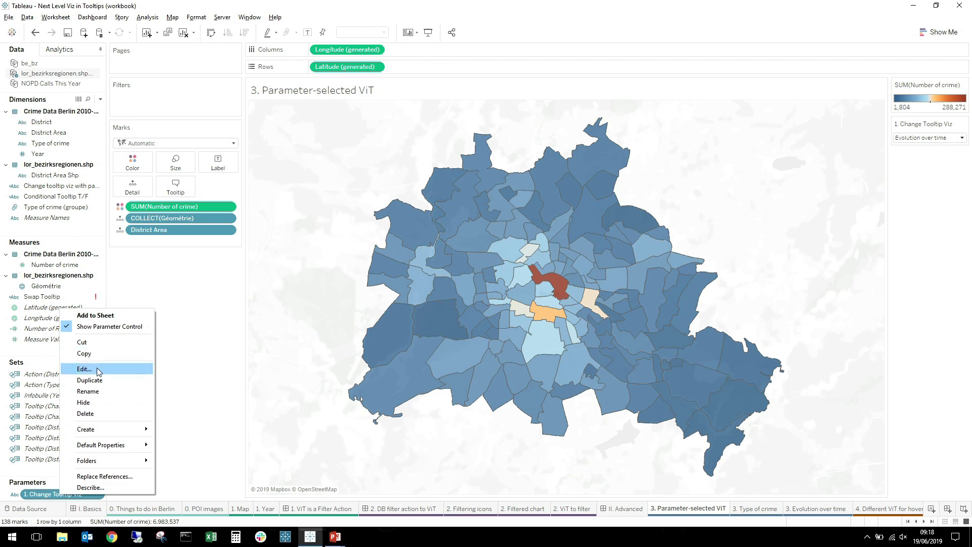
pyautogui.click(84, 369)
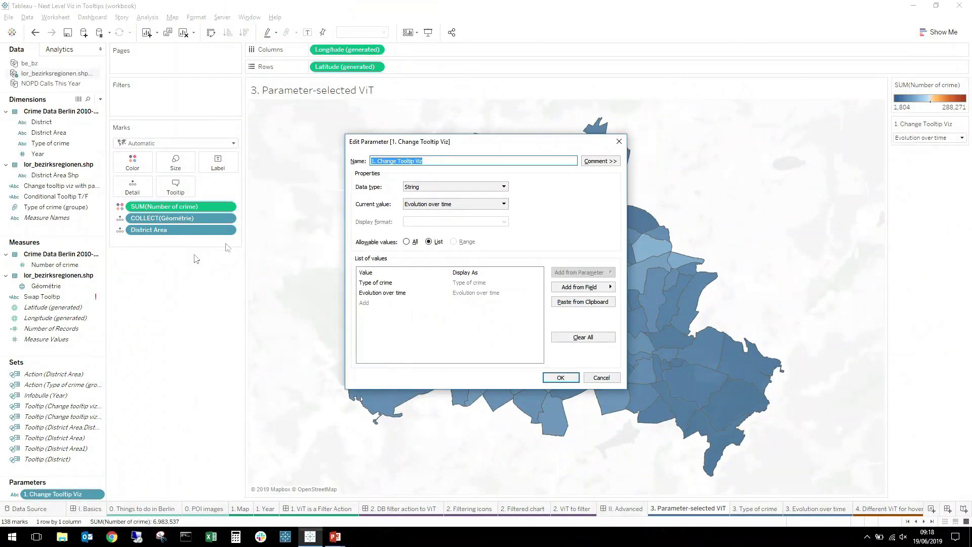
pyautogui.click(619, 142)
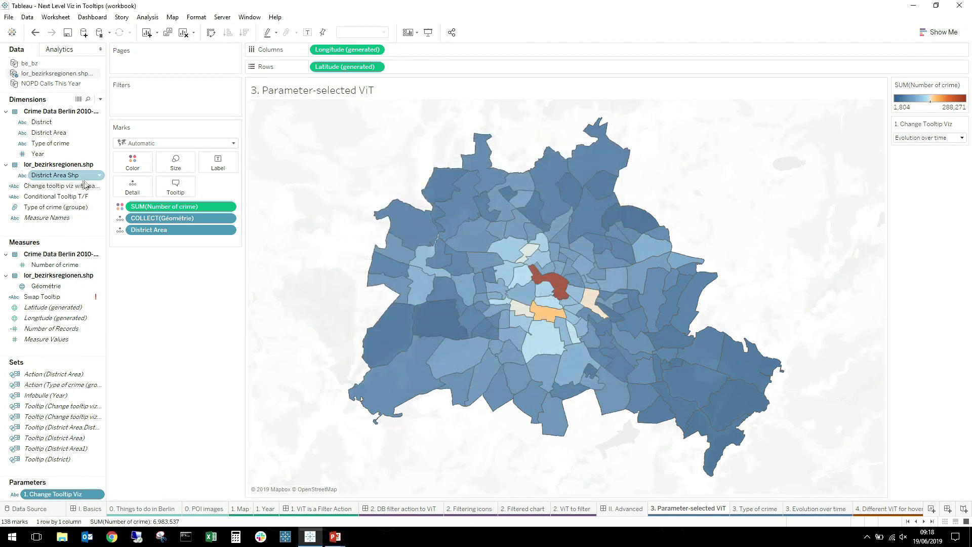
# Review the CASE formula of the Change tooltip viz with parameter calculated field and close it.
pyautogui.rightClick(61, 191)
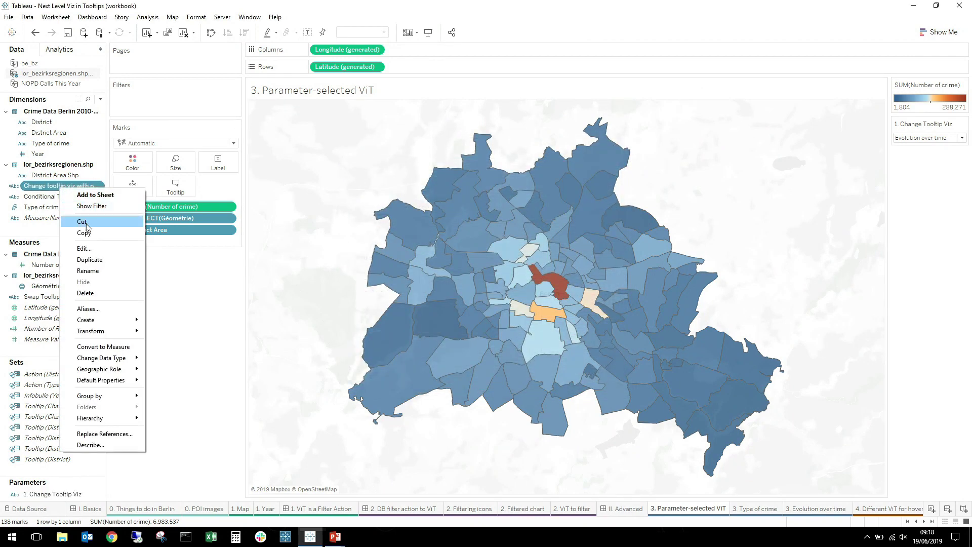
pyautogui.click(91, 249)
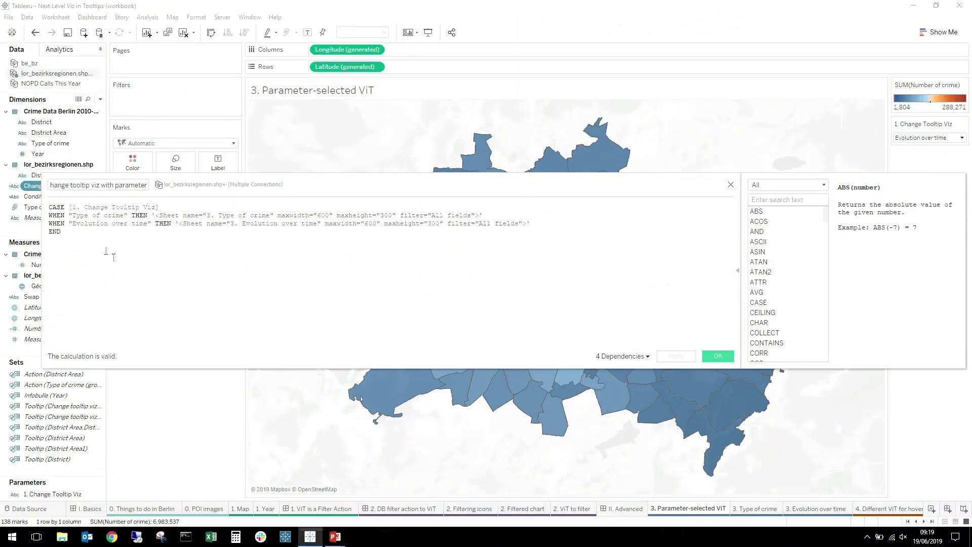
pyautogui.click(717, 357)
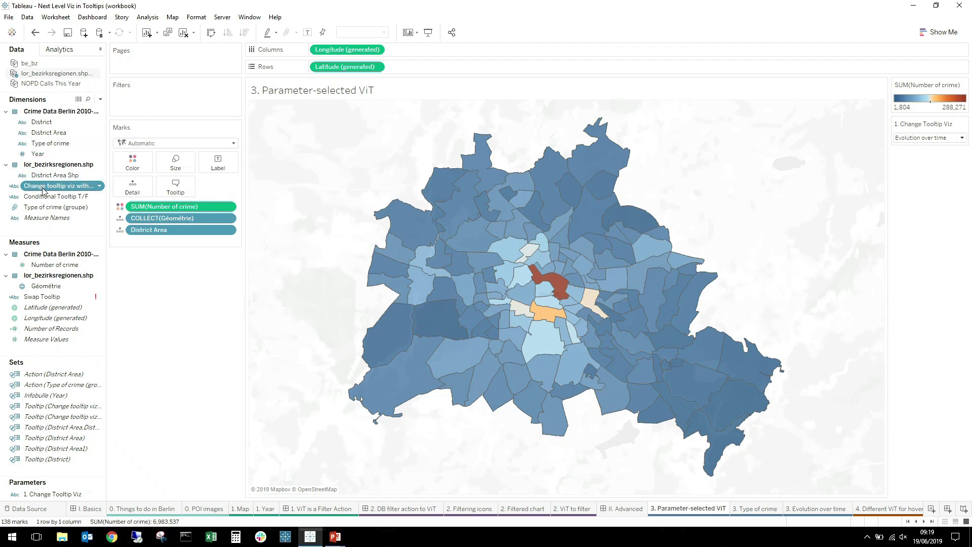
# Add the Change tooltip viz with parameter field to the map's marks and insert it below the number of crime in the tooltip text.
pyautogui.moveTo(43, 191); pyautogui.dragTo(184, 192)
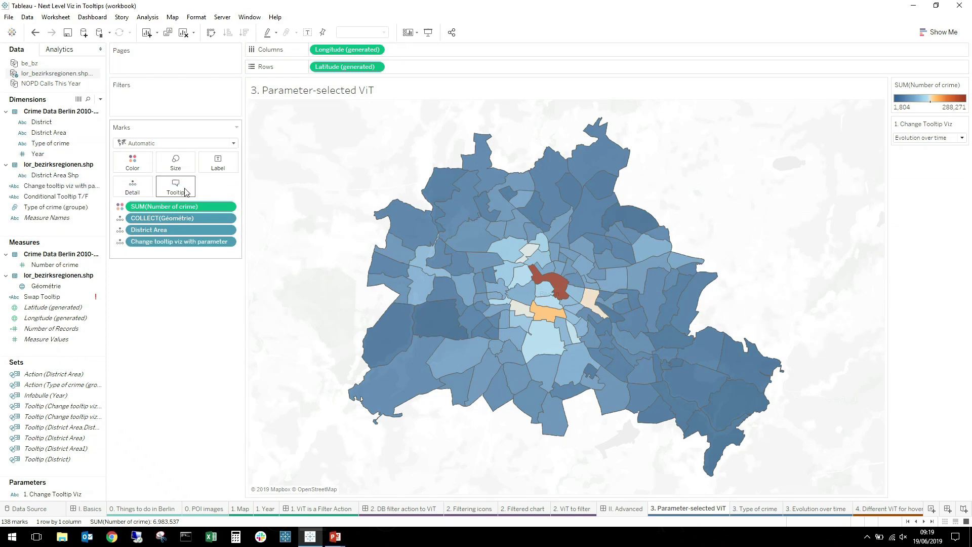
pyautogui.click(176, 187)
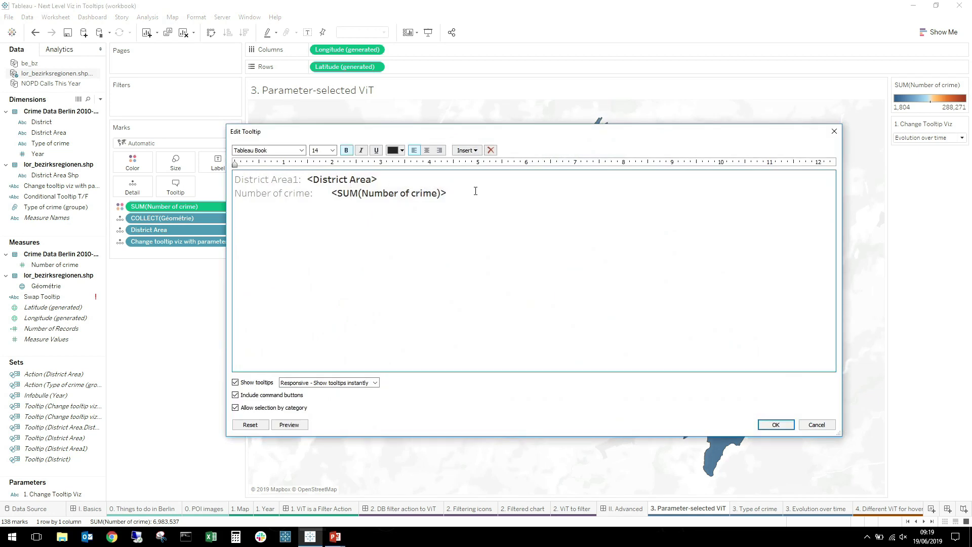
pyautogui.click(467, 151)
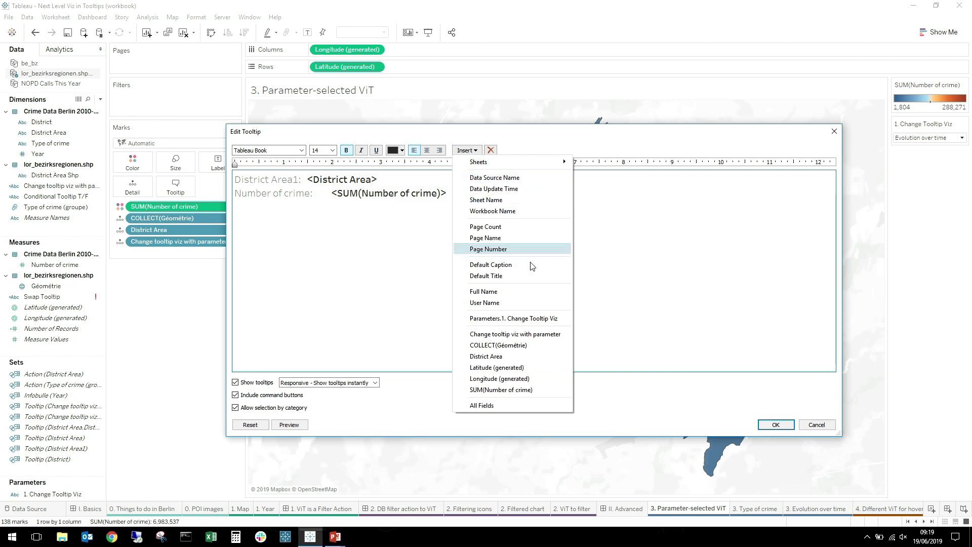
pyautogui.click(526, 335)
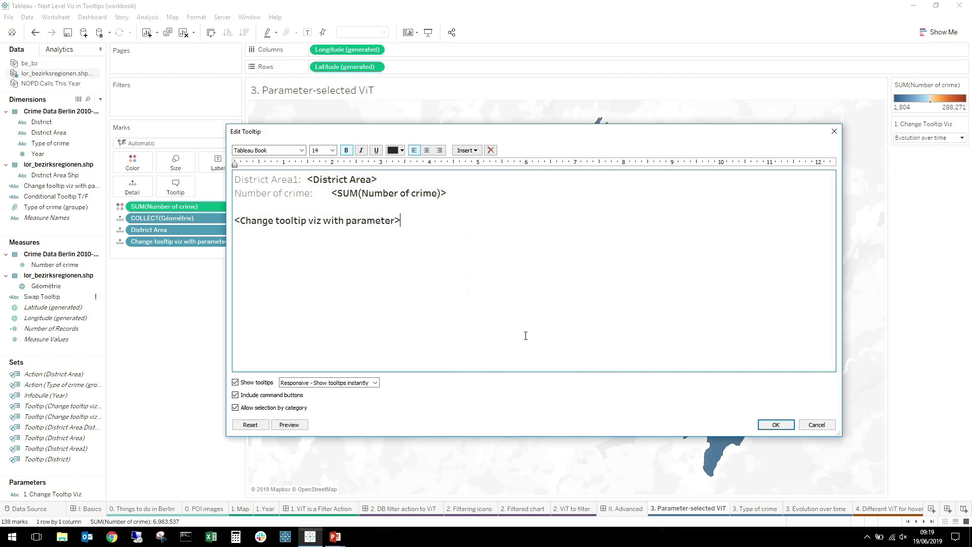
pyautogui.click(775, 425)
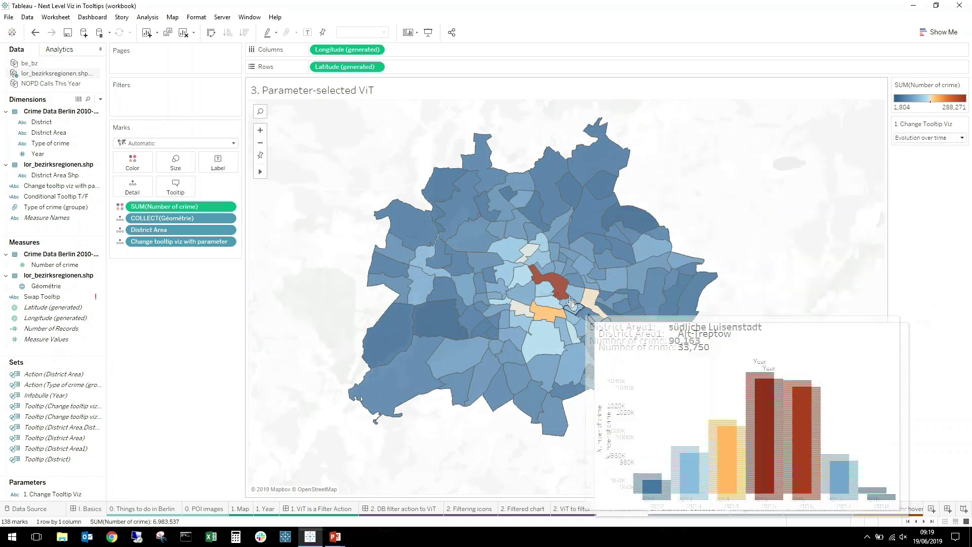
# Check the Alexanderplatz tooltip, set the 1. Change Tooltip Viz parameter to Type of crime, and check the tooltip again.
pyautogui.moveTo(564, 295)
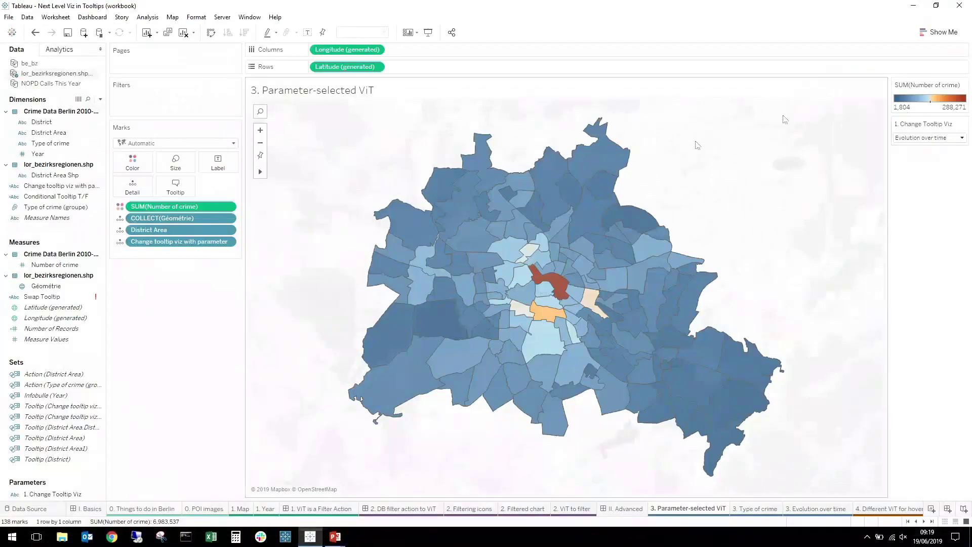
pyautogui.moveTo(147, 462)
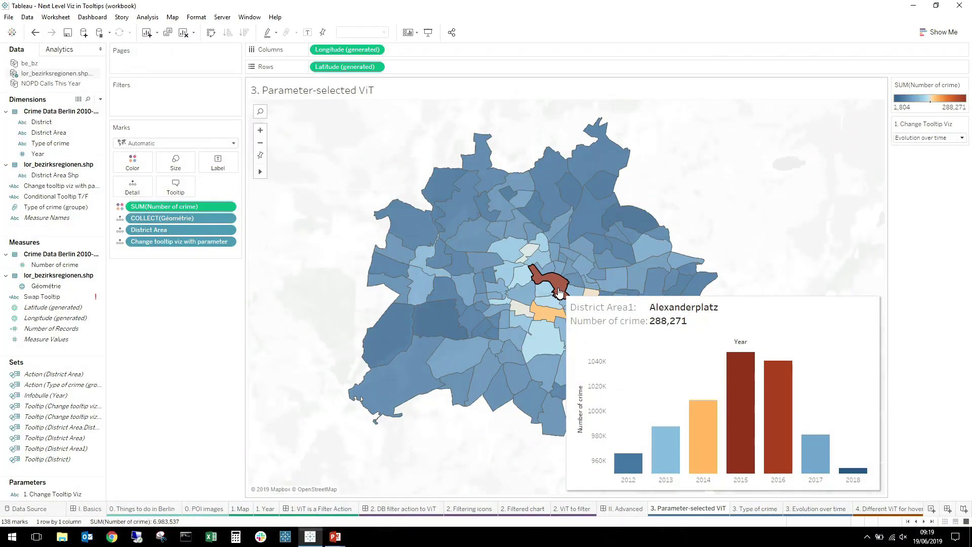
pyautogui.click(919, 138)
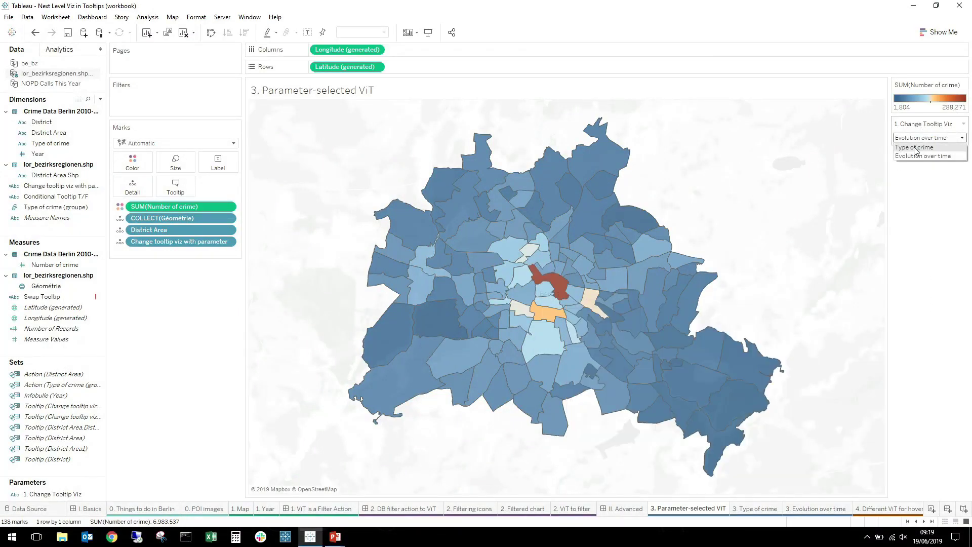
pyautogui.click(915, 147)
pyautogui.moveTo(561, 285)
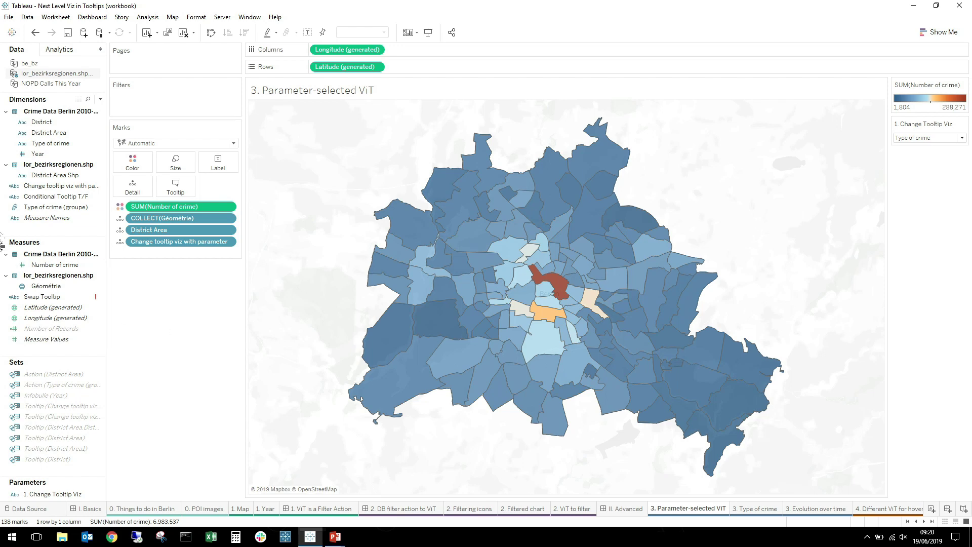
# Insert the 3. Evolution over time and 3. Type of crime sheets below the field in the map's tooltip, and check the tooltip.
pyautogui.click(175, 194)
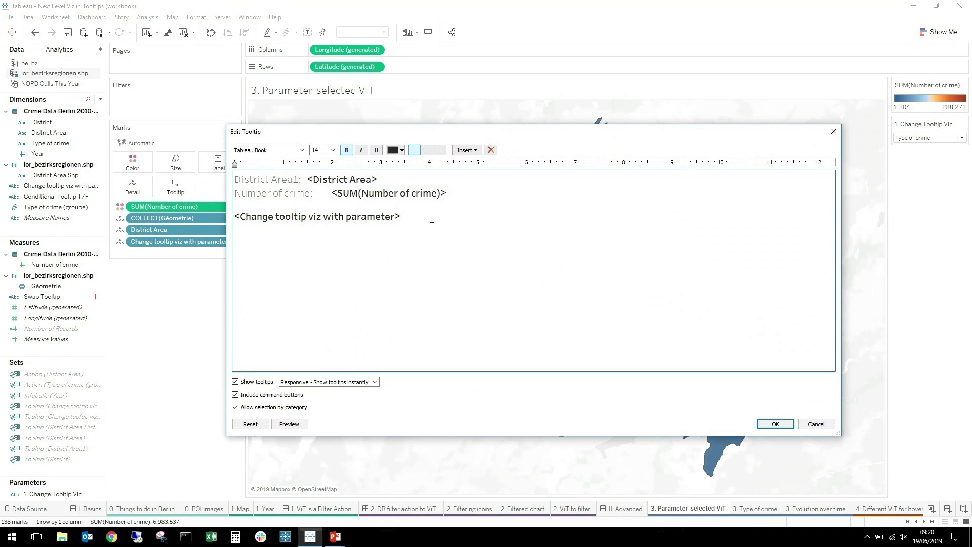
pyautogui.click(471, 151)
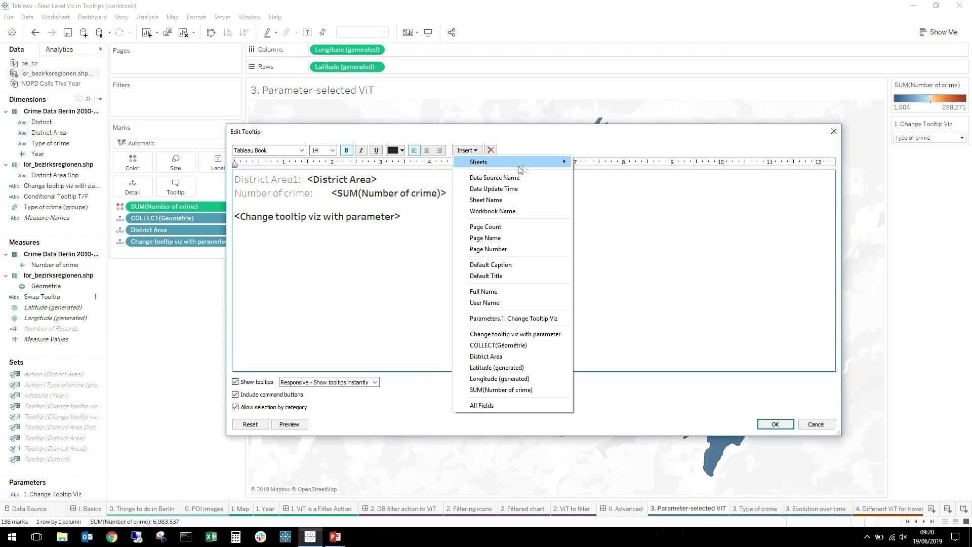
pyautogui.moveTo(526, 163)
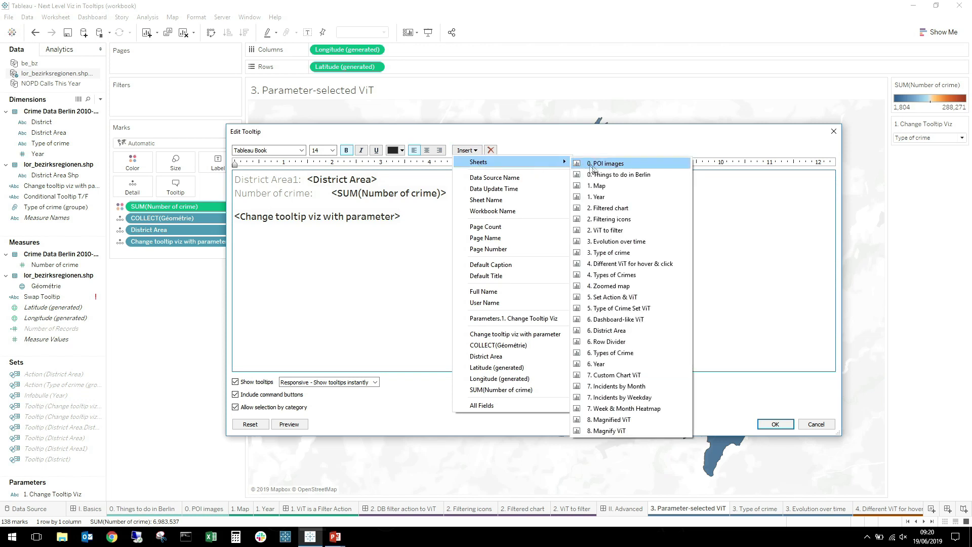
pyautogui.click(607, 245)
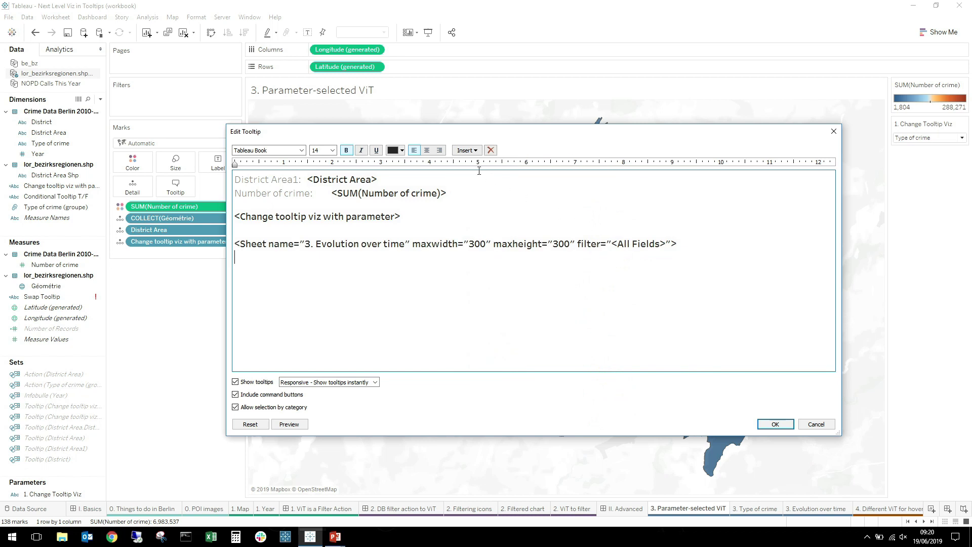
pyautogui.click(467, 150)
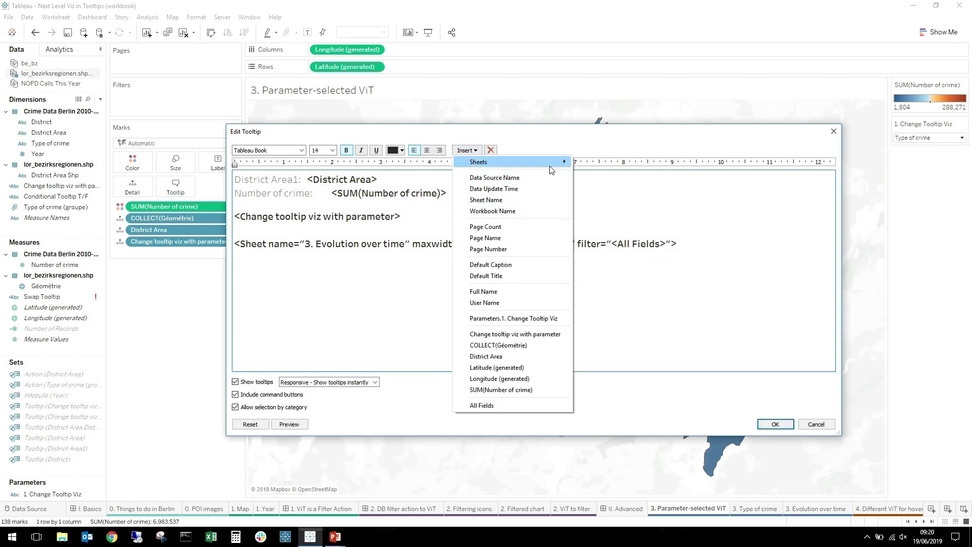
pyautogui.moveTo(552, 170)
pyautogui.click(604, 252)
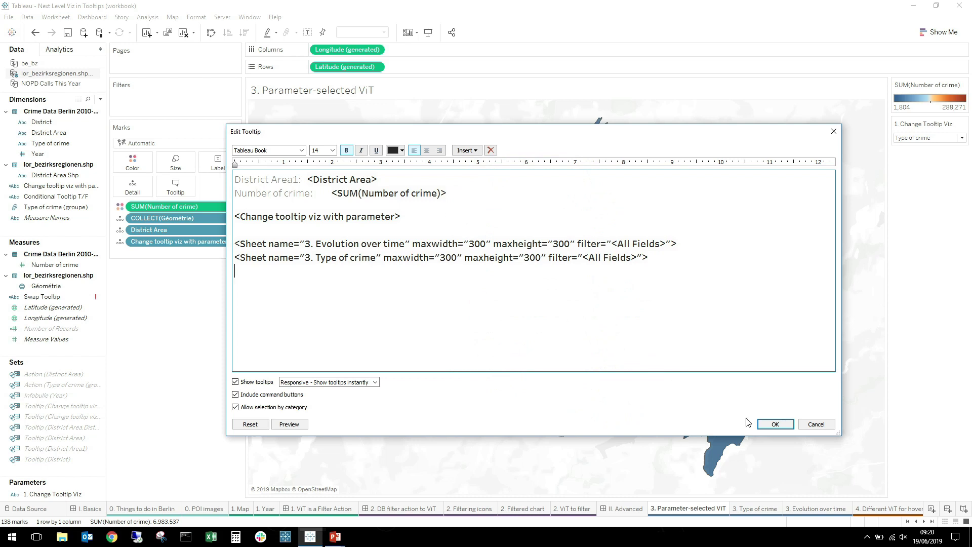
pyautogui.click(775, 425)
pyautogui.moveTo(561, 289)
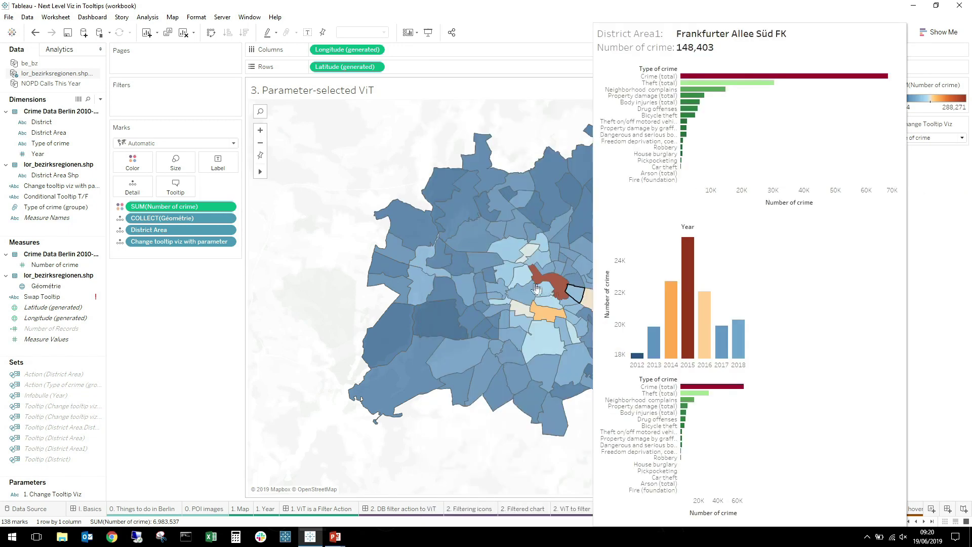
pyautogui.moveTo(543, 260)
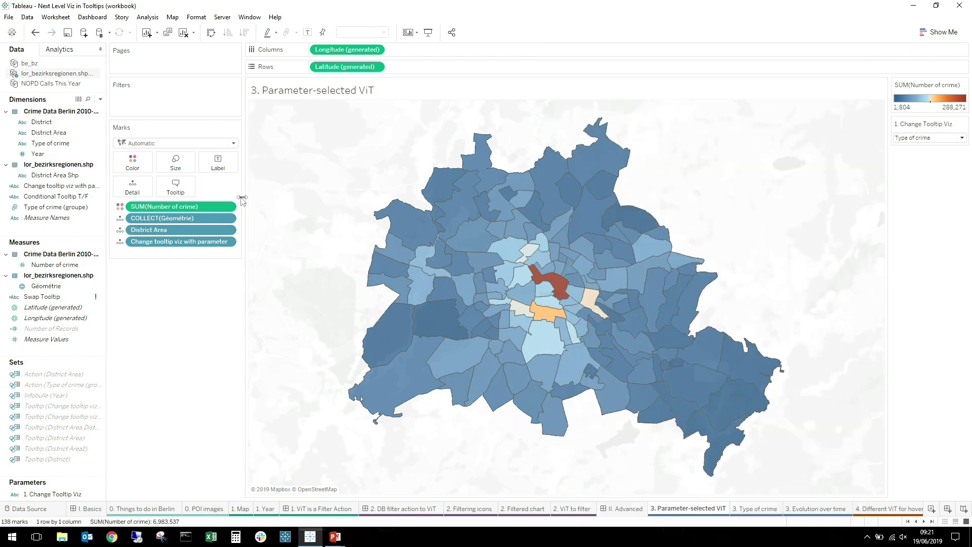
# Set both maxwidth and maxheight of the 3. Evolution over time sheet to 1 in the map's tooltip text.
pyautogui.click(176, 186)
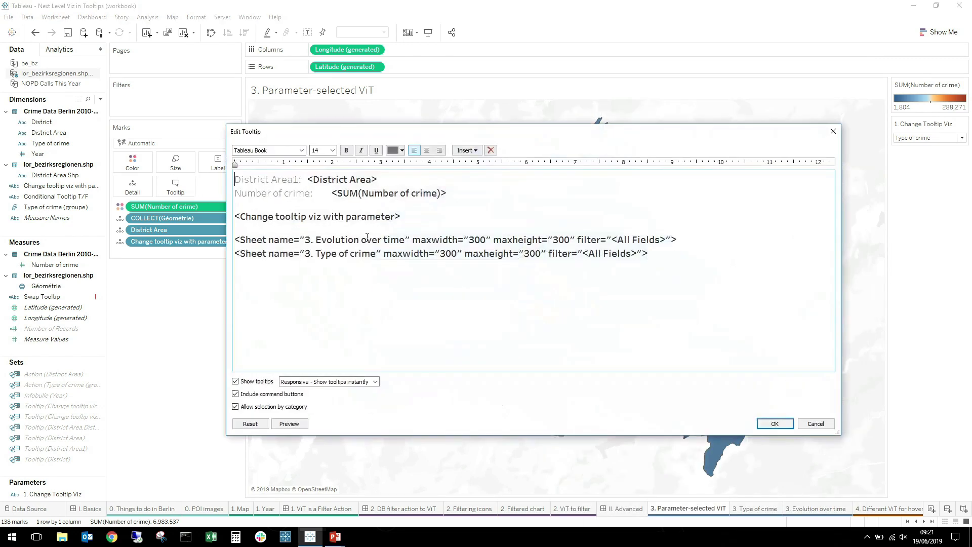
pyautogui.doubleClick(489, 235)
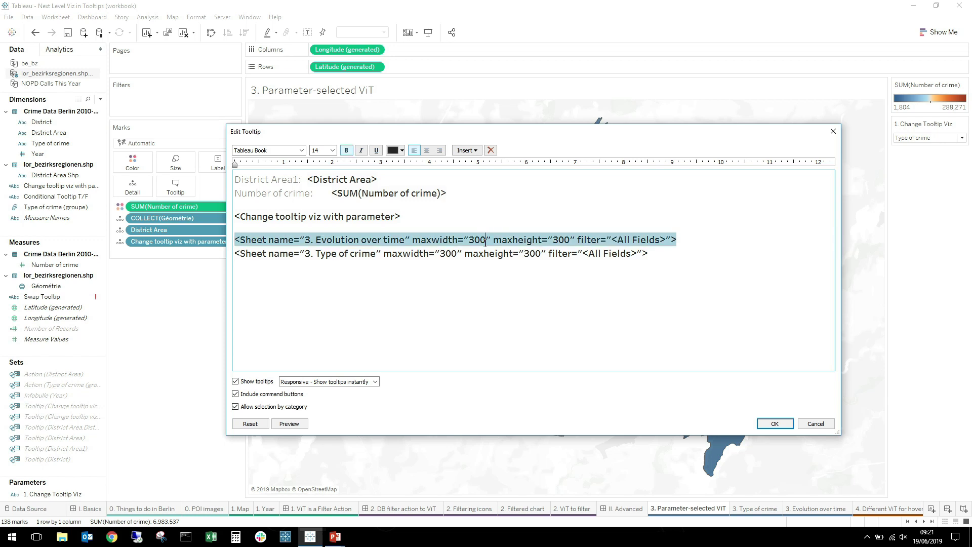
pyautogui.write('1')
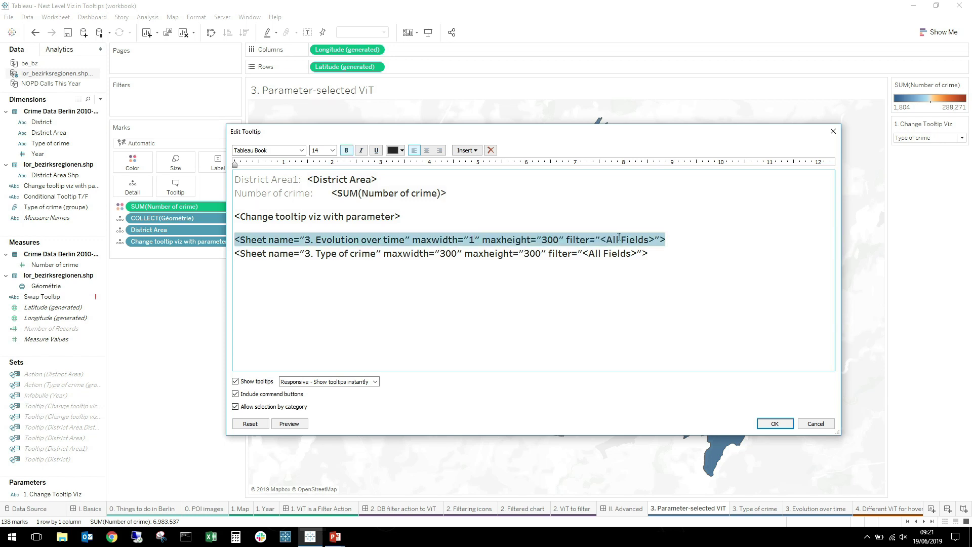
pyautogui.doubleClick(550, 238)
pyautogui.write('1')
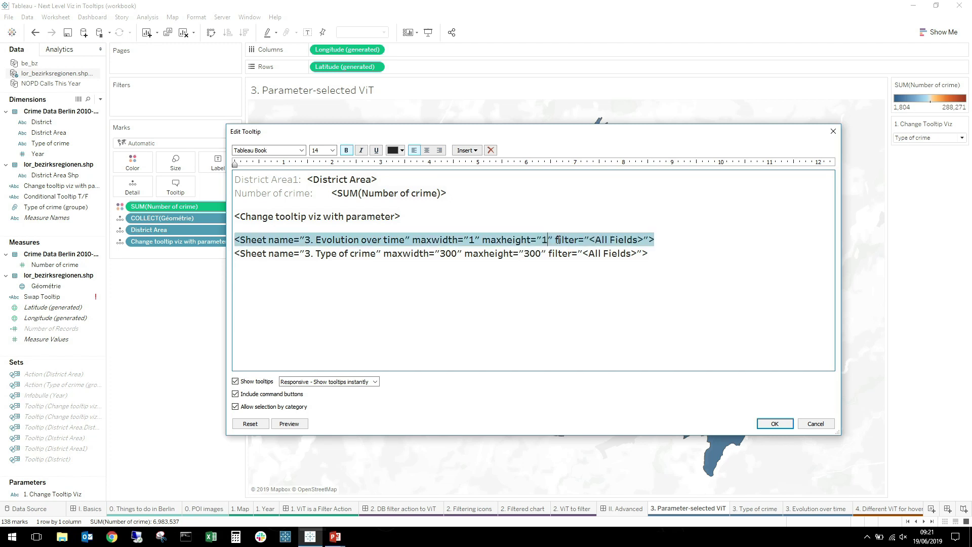
# Set both maxwidth and maxheight of the 3. Type of crime sheet to 1 and apply the tooltip changes.
pyautogui.tripleClick(454, 255)
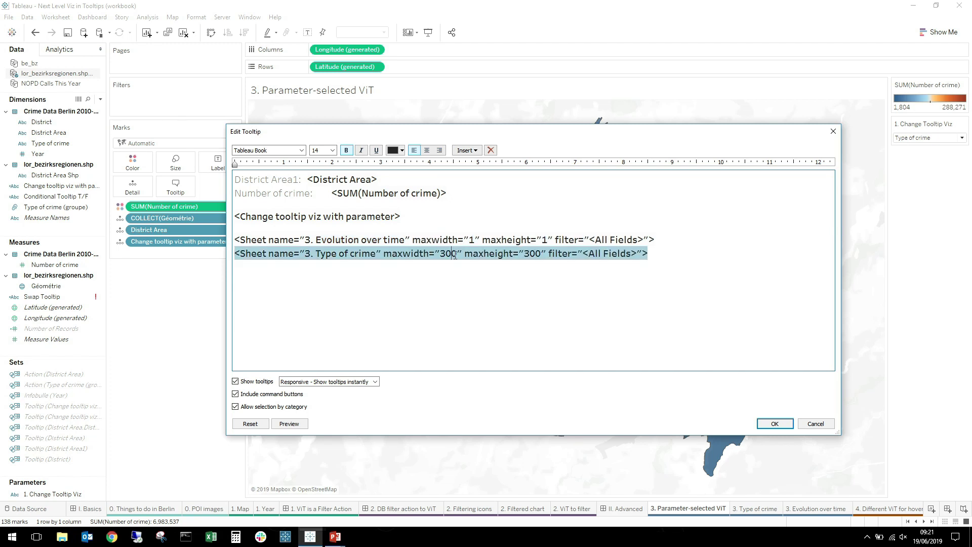
pyautogui.doubleClick(448, 254)
pyautogui.write('1')
pyautogui.tripleClick(455, 254)
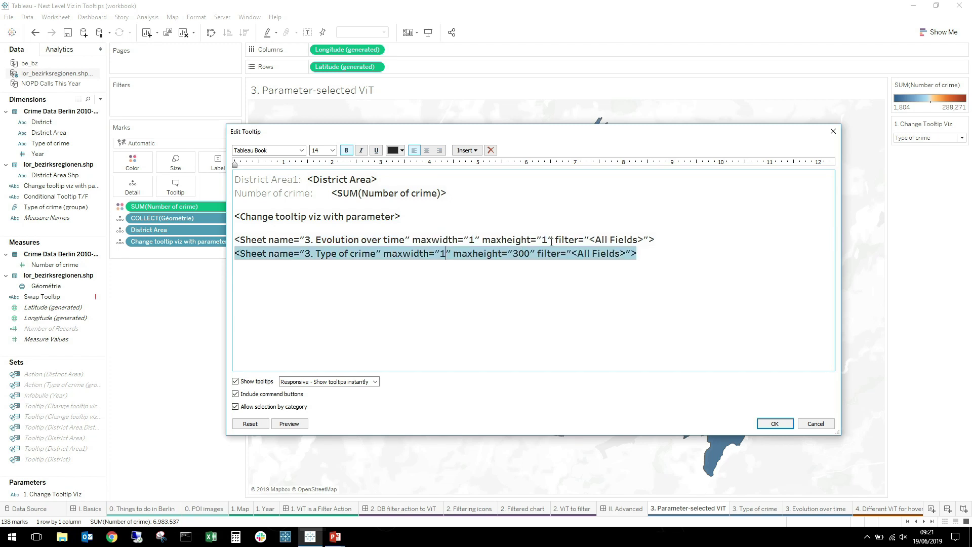
pyautogui.click(531, 255)
pyautogui.press('BackSpace')
pyautogui.press('BackSpace')
pyautogui.press('BackSpace')
pyautogui.press('BackSpace')
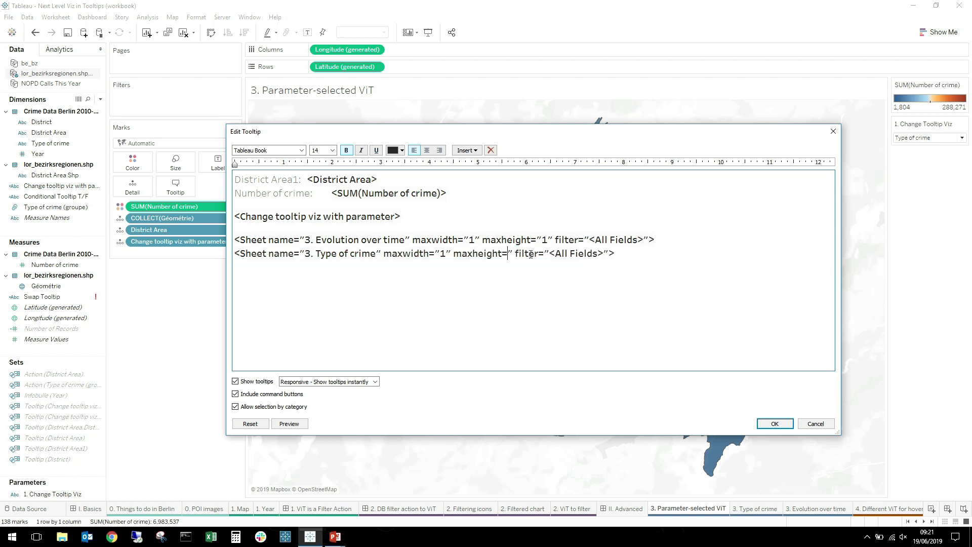
pyautogui.write('"1')
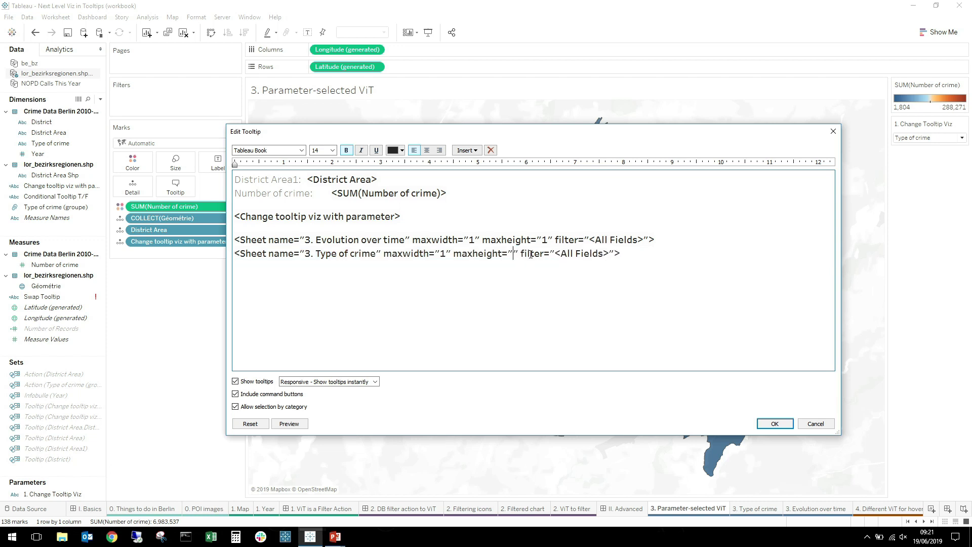
pyautogui.tripleClick(531, 254)
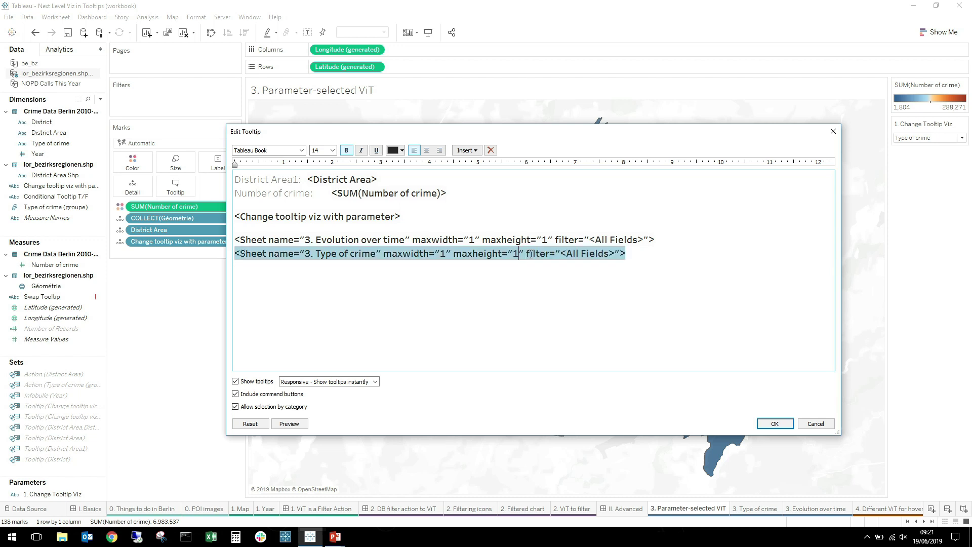
pyautogui.click(775, 423)
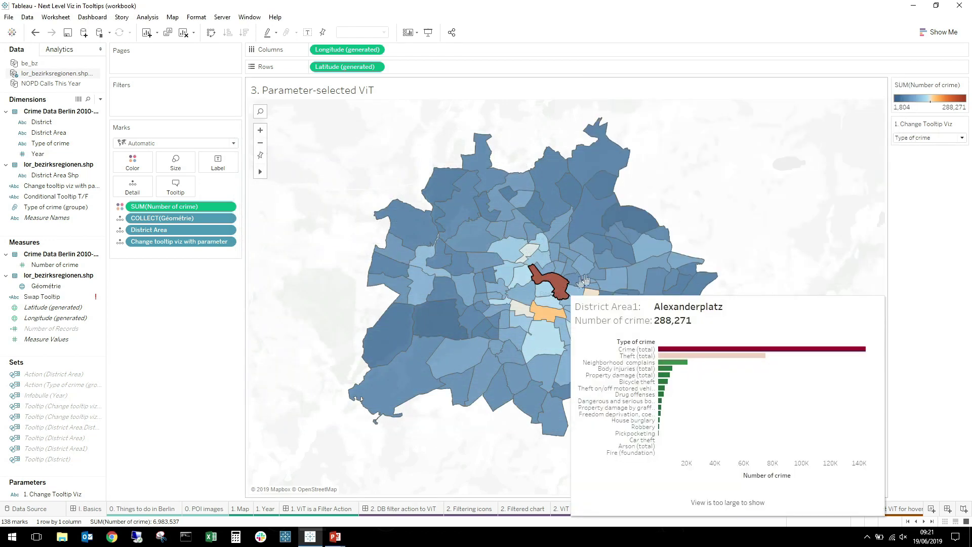
# Check the district tooltips, set the 1. Change Tooltip Viz parameter to Evolution over time, and check the Alexanderplatz tooltip.
pyautogui.moveTo(622, 275)
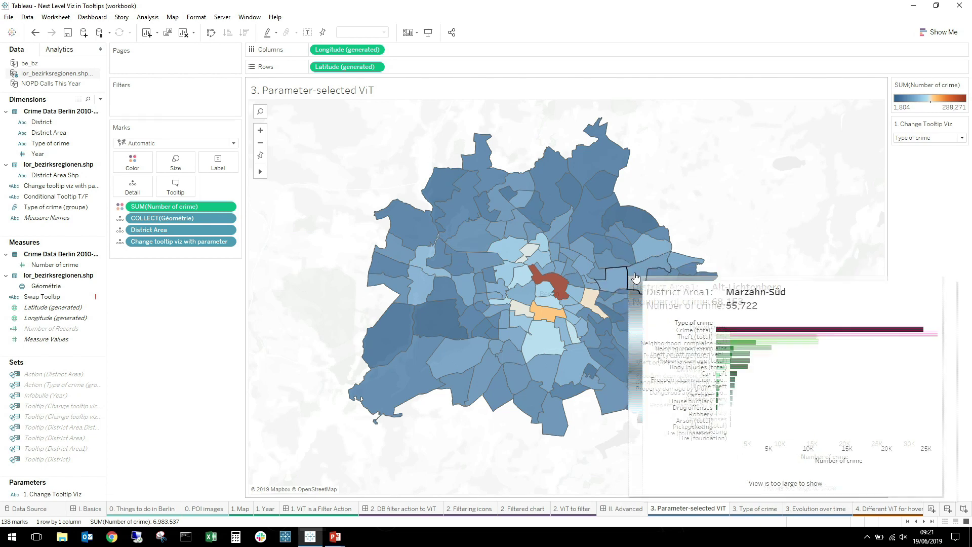
pyautogui.click(917, 138)
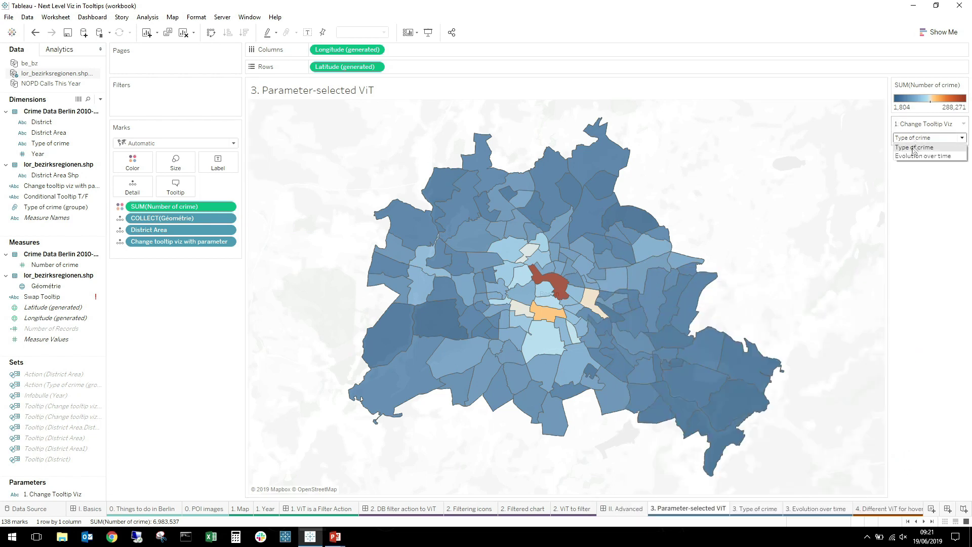
pyautogui.click(917, 155)
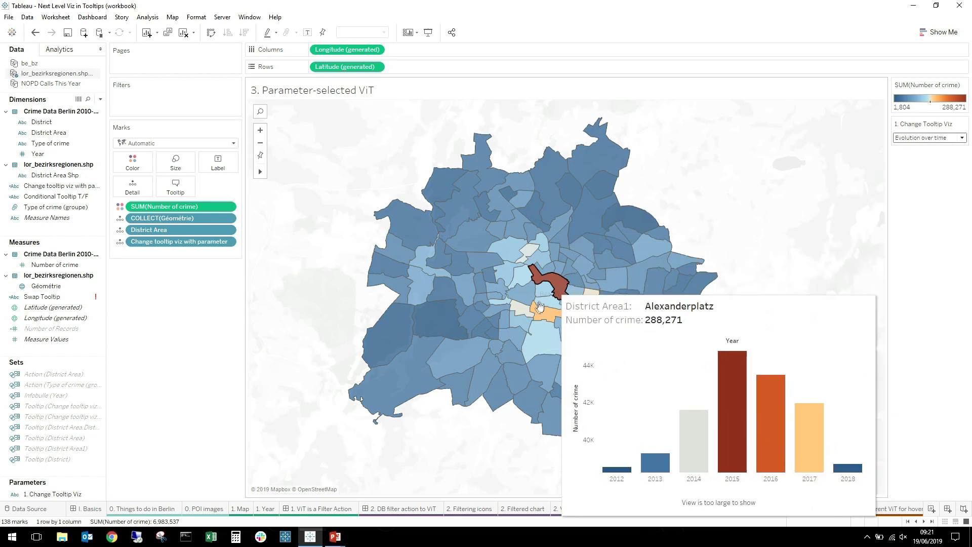
pyautogui.moveTo(545, 342)
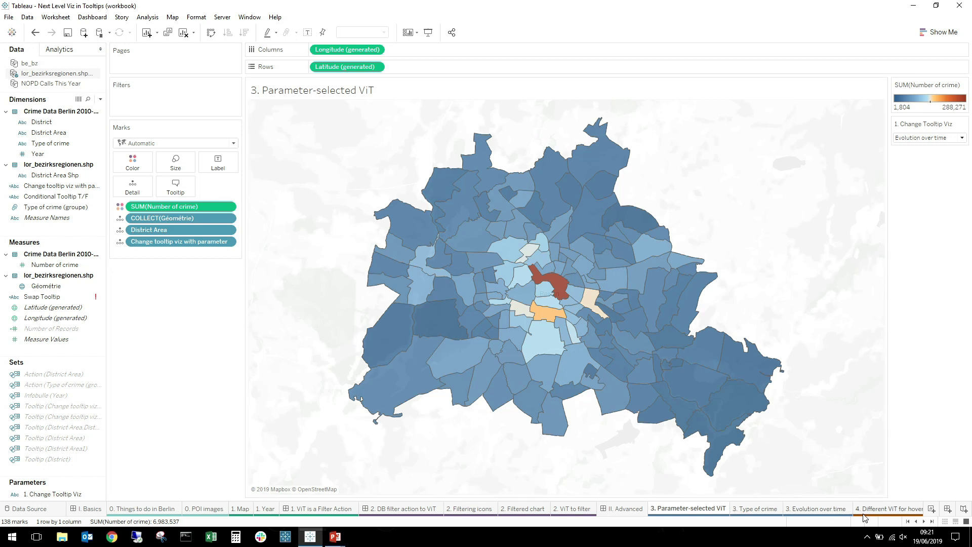
# Open the 4. Different ViT for hover & click sheet, view its district tooltips, and reveal the 4. Types of Crimes and 4. Zoomed map sheets.
pyautogui.moveTo(866, 517)
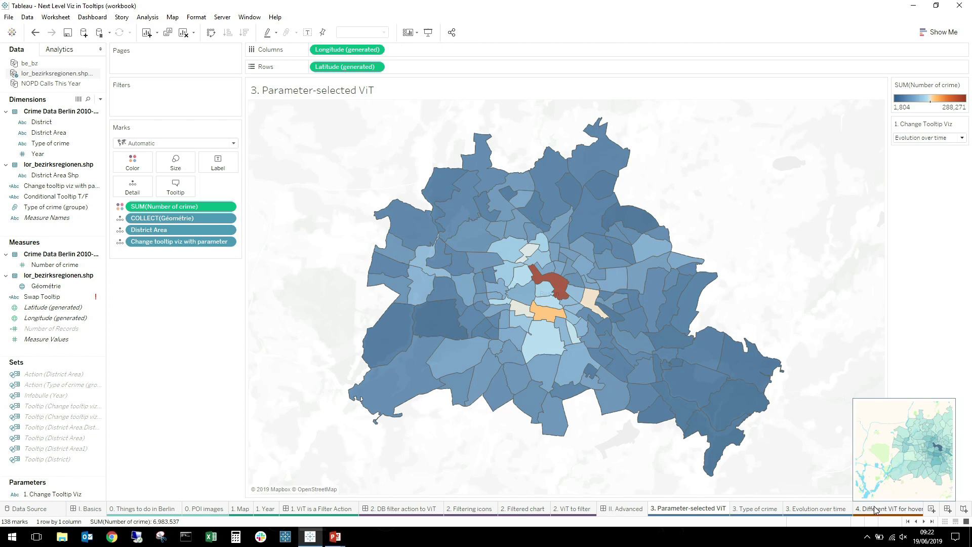
pyautogui.click(876, 509)
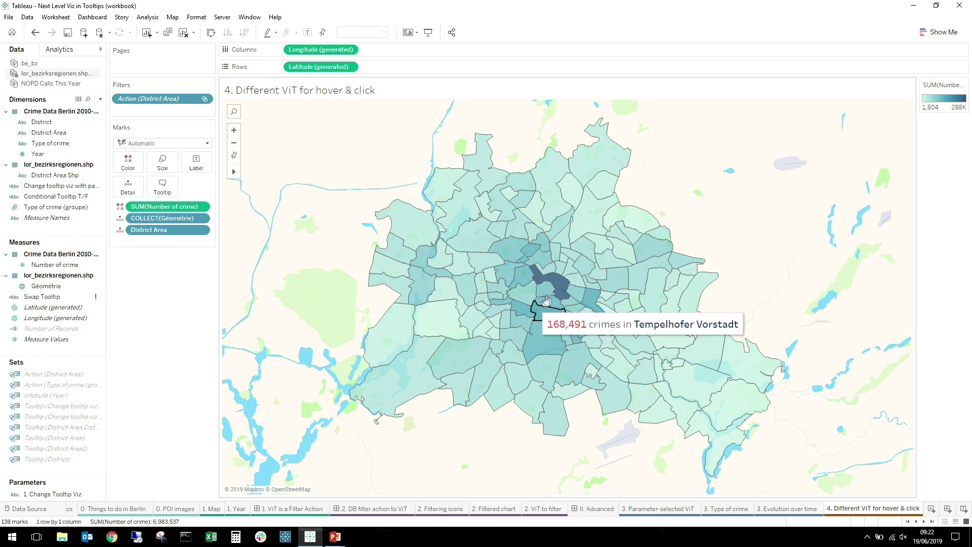
pyautogui.moveTo(558, 294)
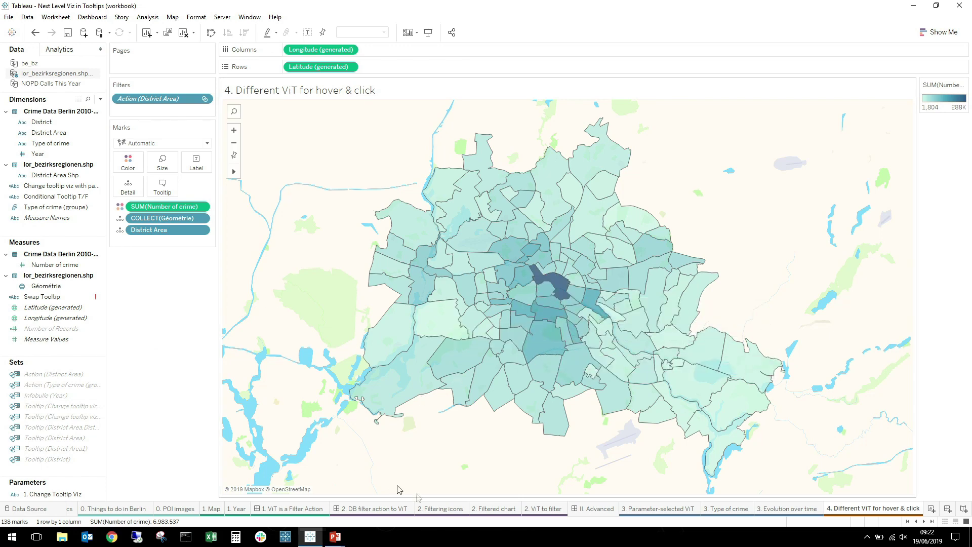
pyautogui.click(925, 522)
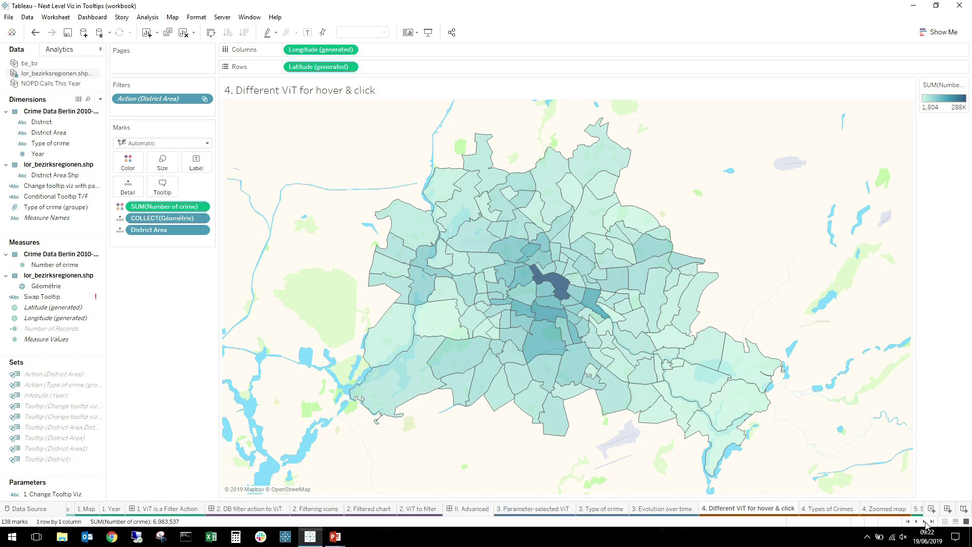
# Select Alexanderplatz on the hover & click map, clear the selection, and view the 4. Zoomed map sheet before returning.
pyautogui.click(837, 509)
pyautogui.click(760, 510)
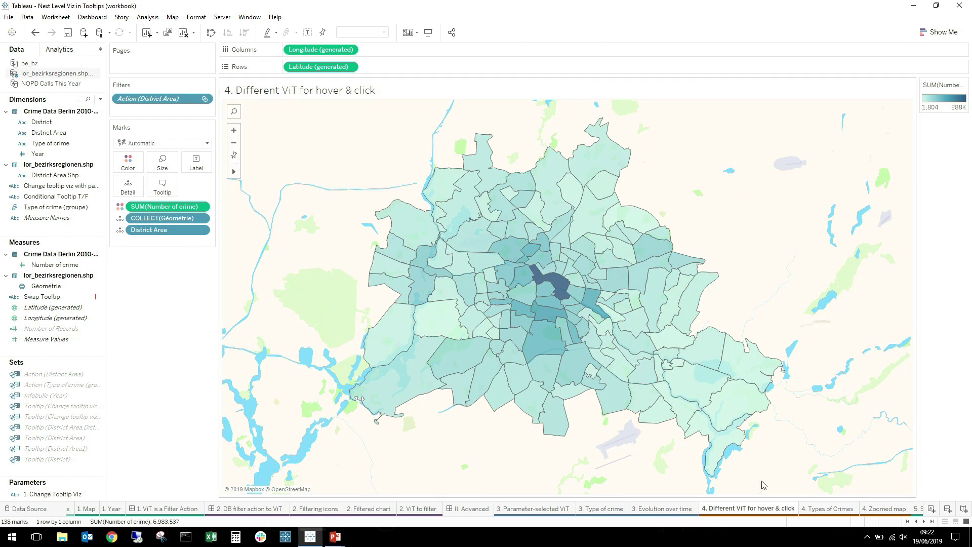
pyautogui.click(561, 296)
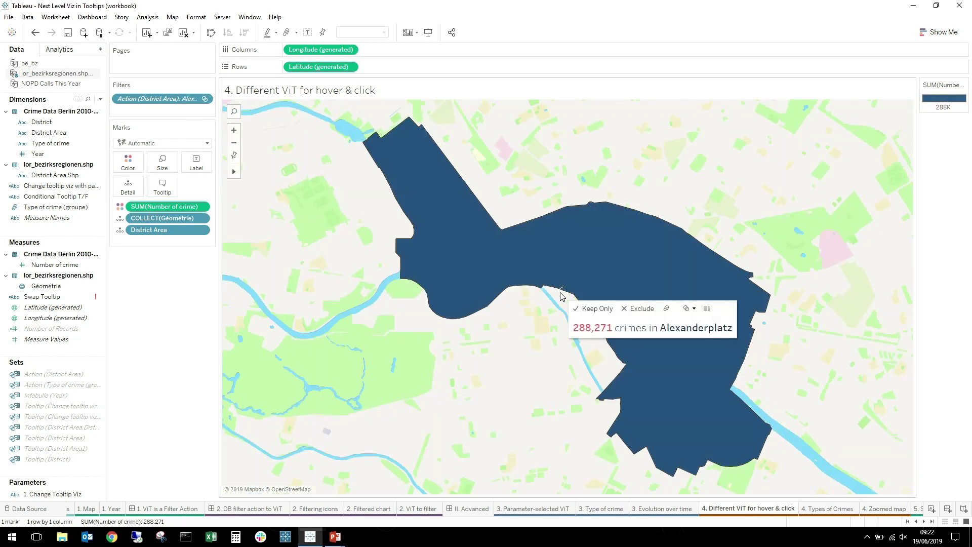
pyautogui.click(586, 288)
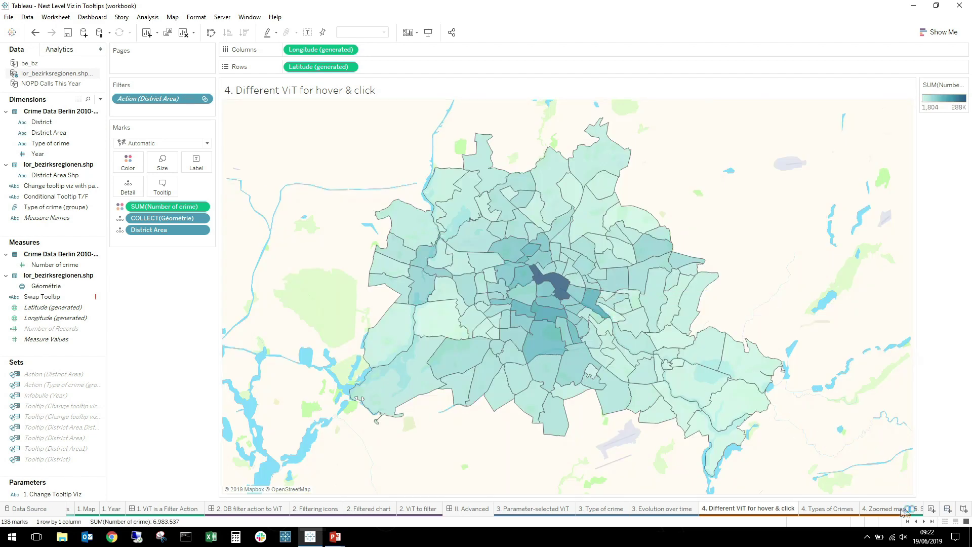
pyautogui.click(887, 509)
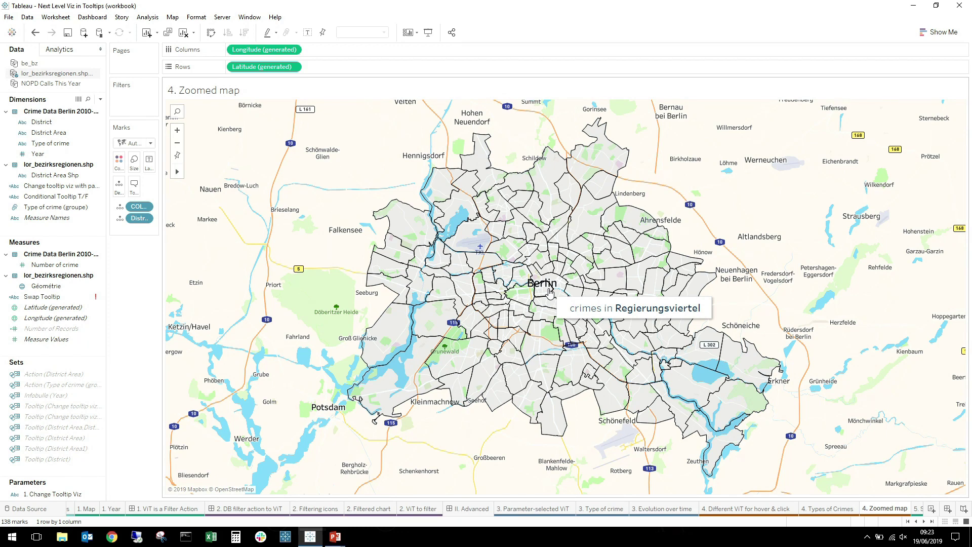
pyautogui.click(720, 510)
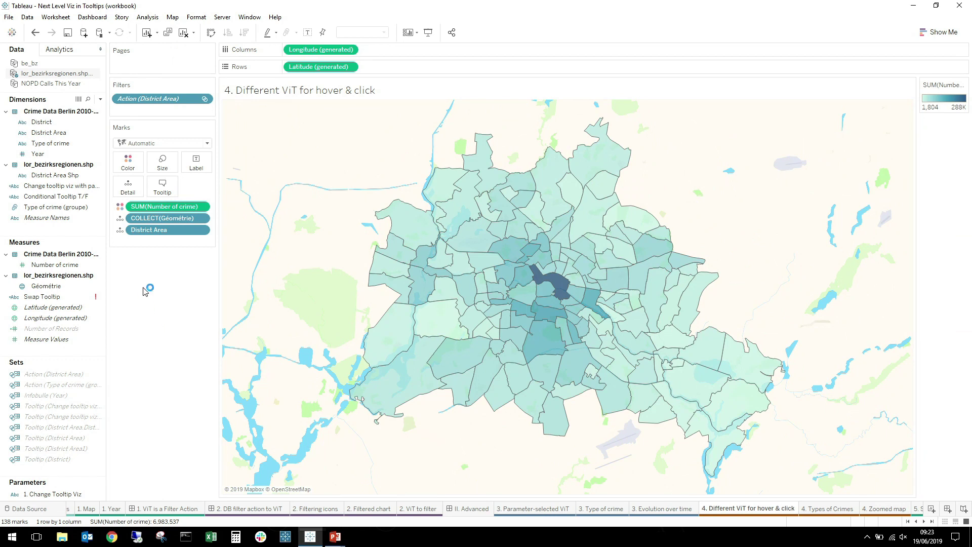
# Edit the Conditional Tooltip T/F calculation and insert the WINDOW_SUM function with an opening parenthesis before [District Area].
pyautogui.rightClick(74, 199)
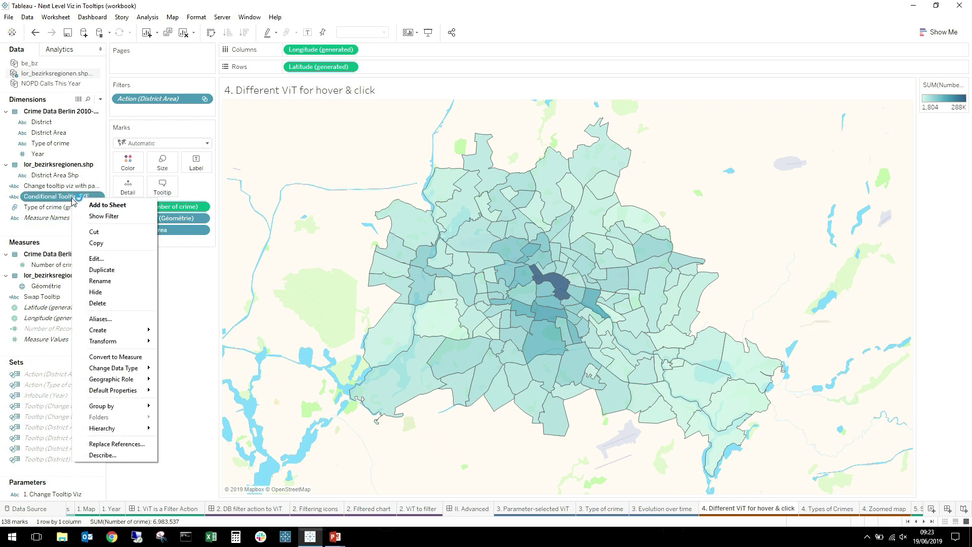
pyautogui.click(108, 261)
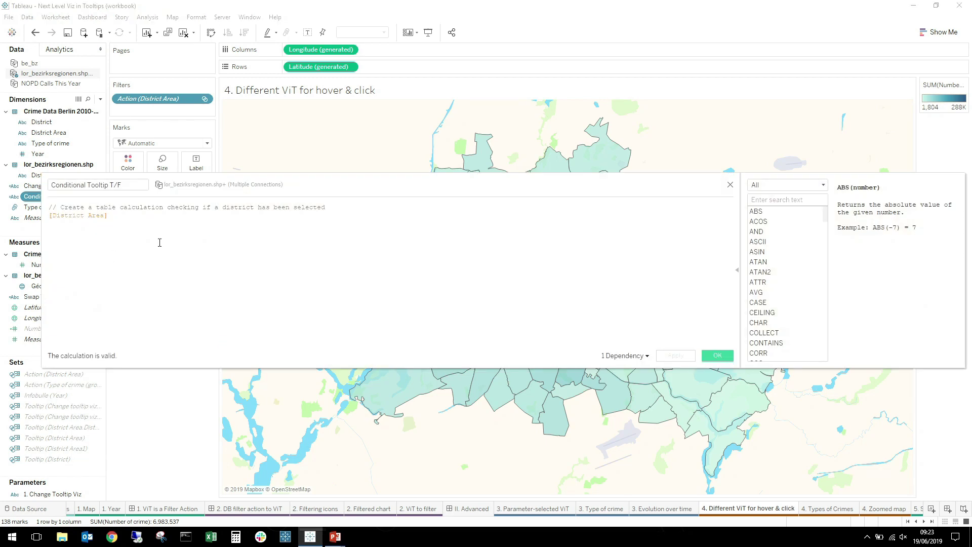
pyautogui.scroll(5, 160, 243)
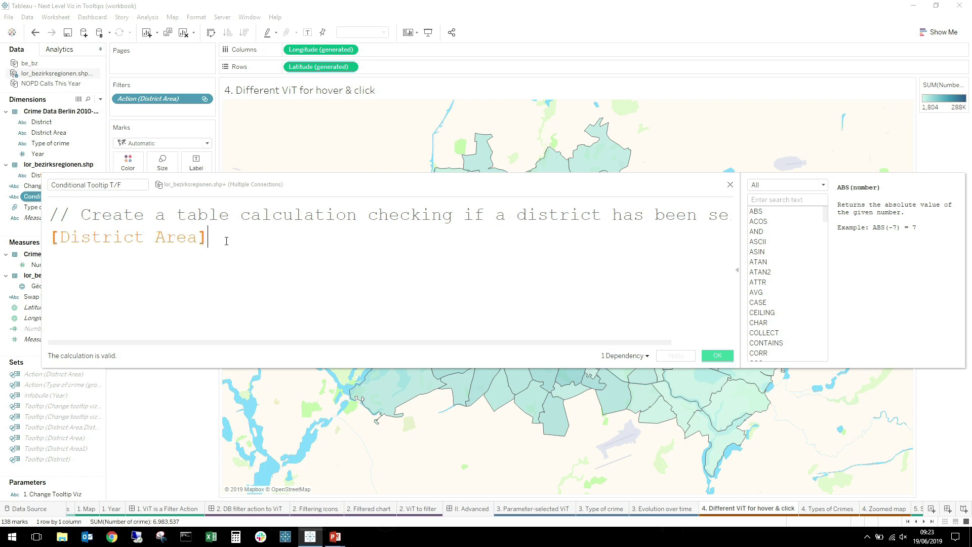
pyautogui.click(51, 238)
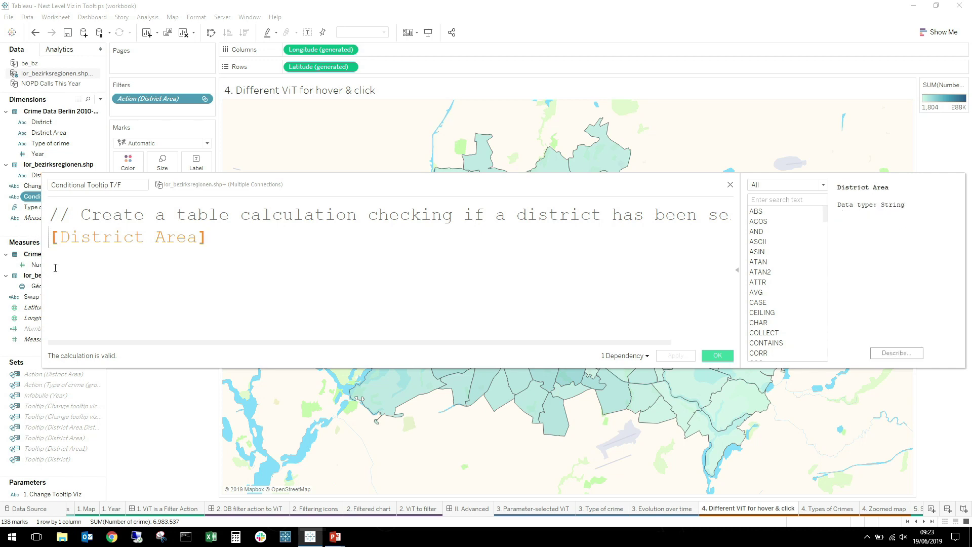
pyautogui.write('window')
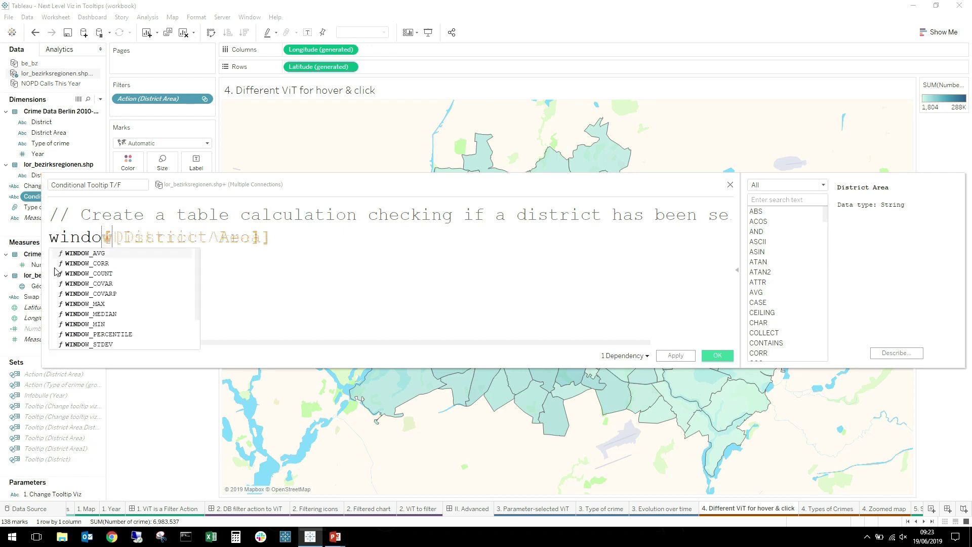
pyautogui.write('-')
pyautogui.press('BackSpace')
pyautogui.write('_')
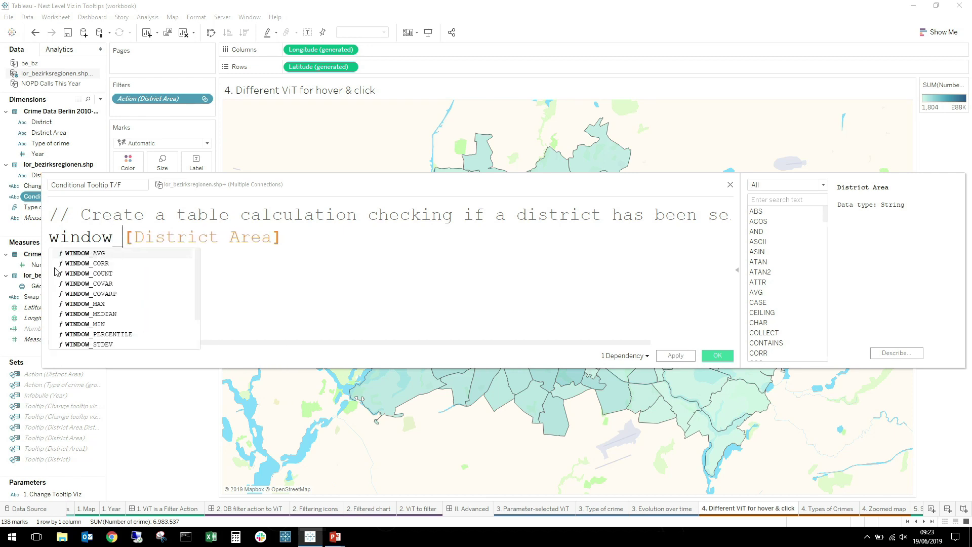
pyautogui.write('su;')
pyautogui.press('Tab')
pyautogui.press('BackSpace')
pyautogui.press('BackSpace')
pyautogui.press('BackSpace')
pyautogui.press('BackSpace')
pyautogui.press('BackSpace')
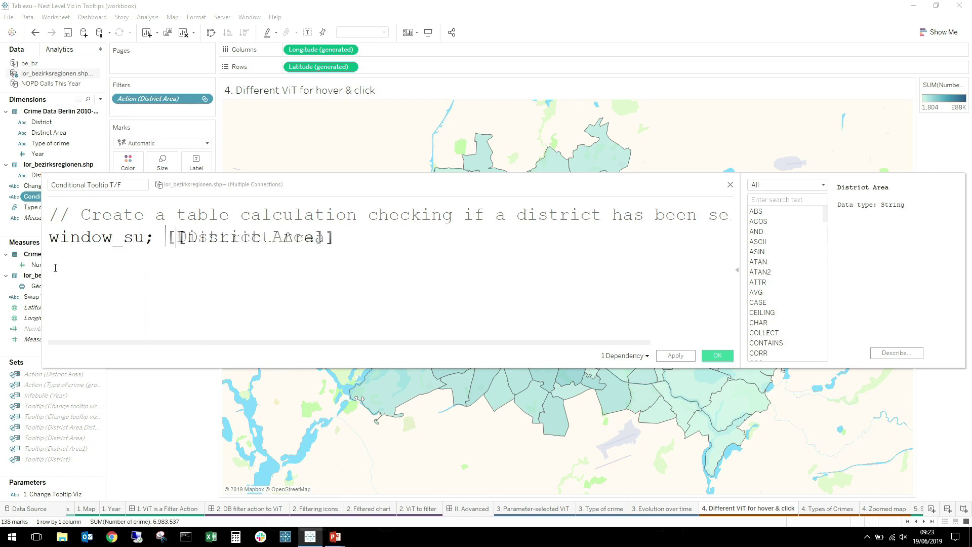
pyautogui.write('m')
pyautogui.press('Return')
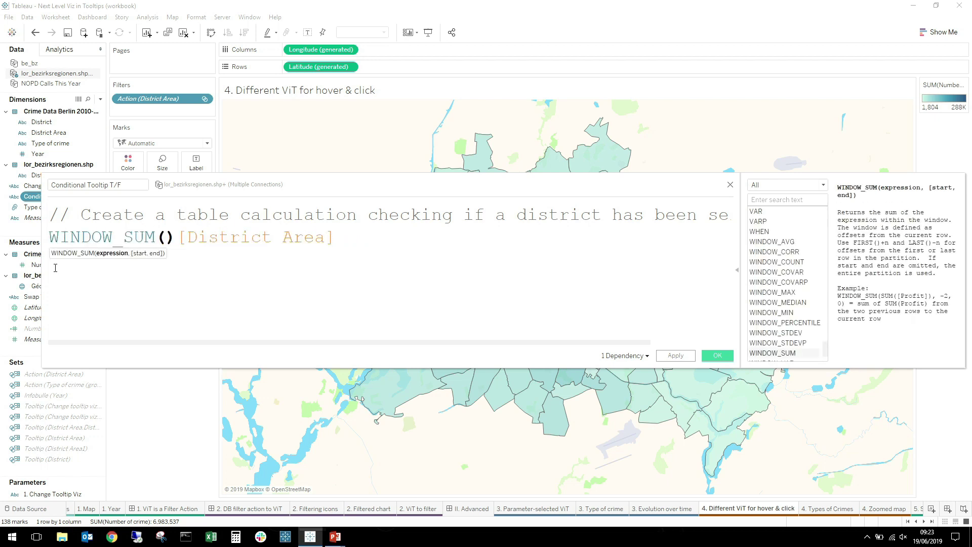
pyautogui.press('Delete')
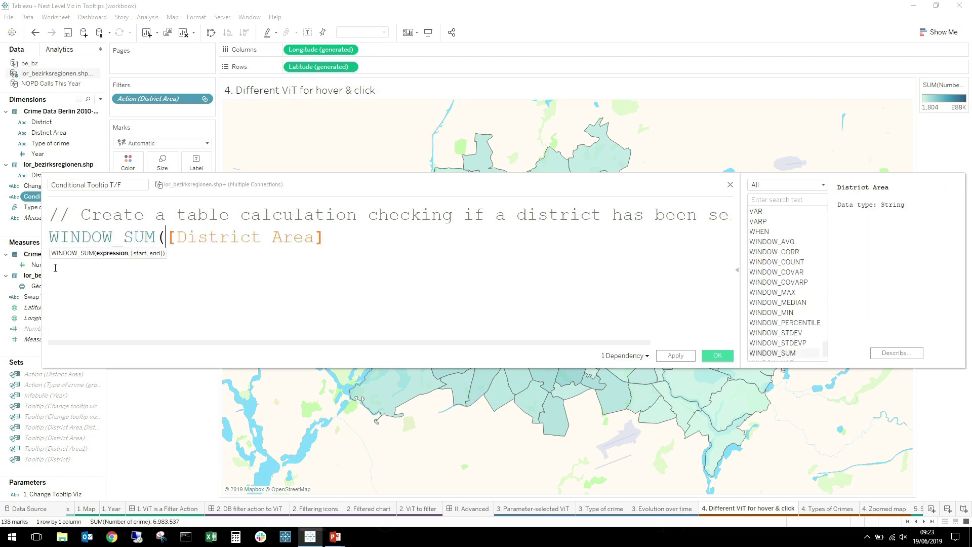
# Complete the formula as WINDOW_SUM(COUNTD([District Area]))=1 and save the calculation.
pyautogui.write('count')
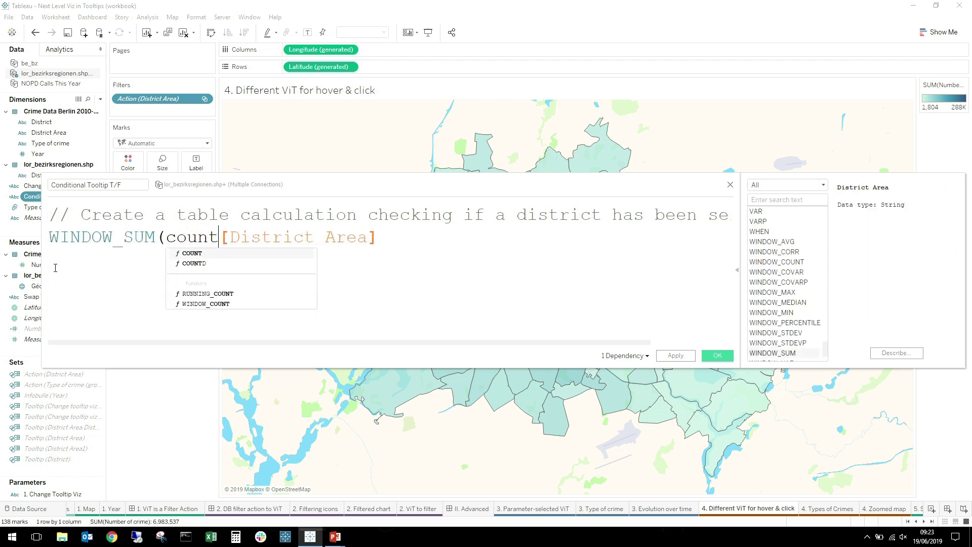
pyautogui.write('d')
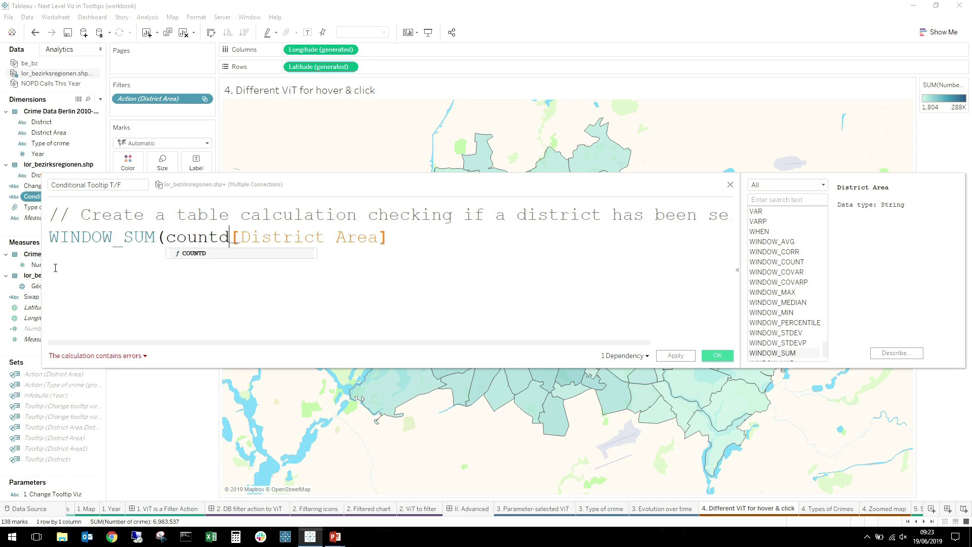
pyautogui.press('Return')
pyautogui.press('Delete')
pyautogui.press('Delete')
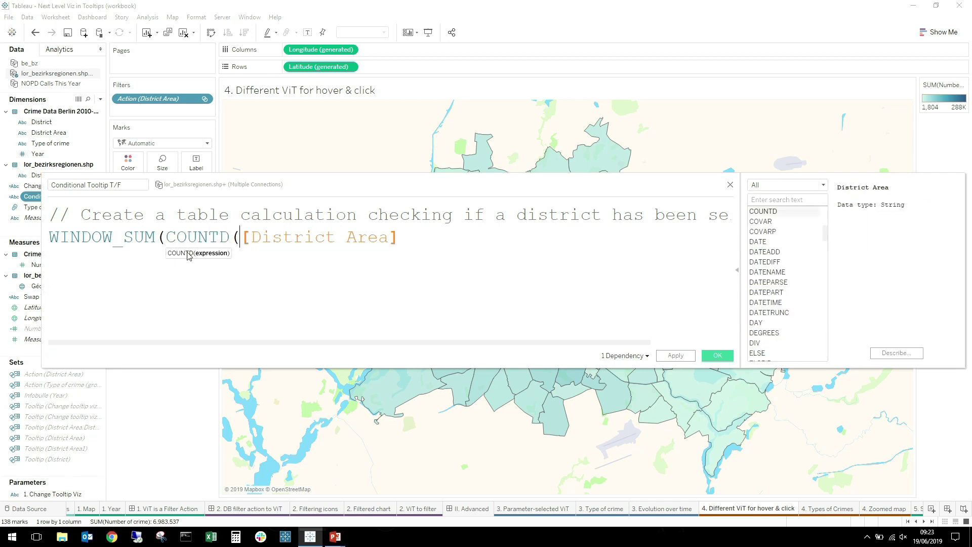
pyautogui.write(')')
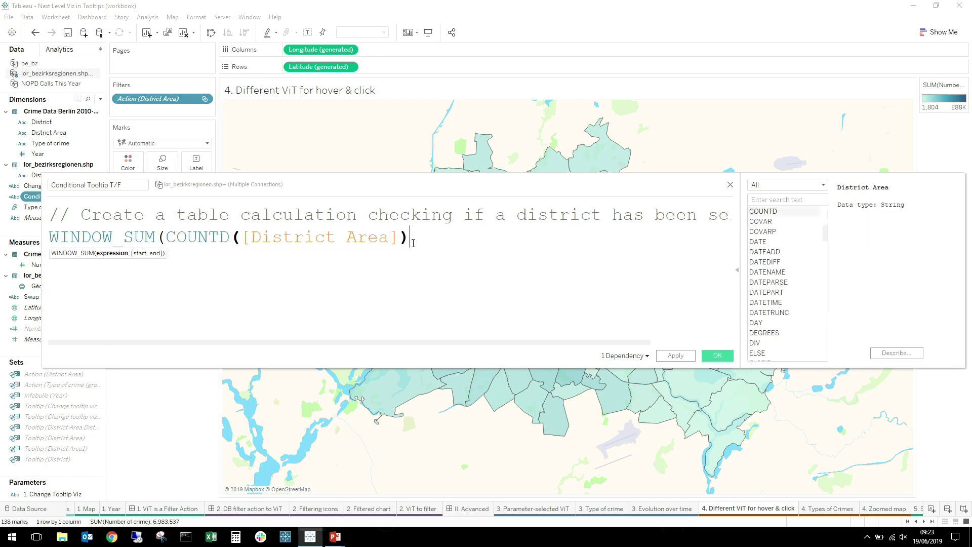
pyautogui.write(')')
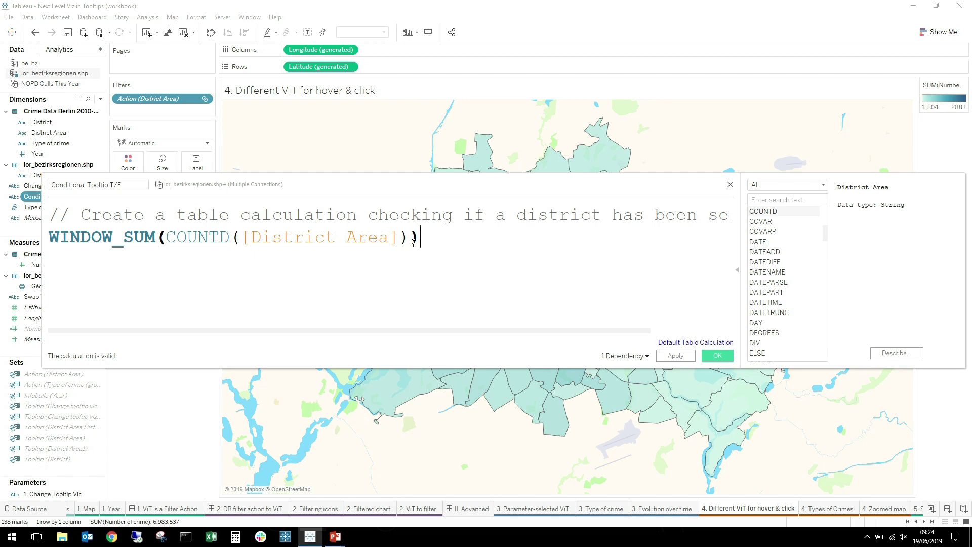
pyautogui.write('=1')
pyautogui.click(715, 358)
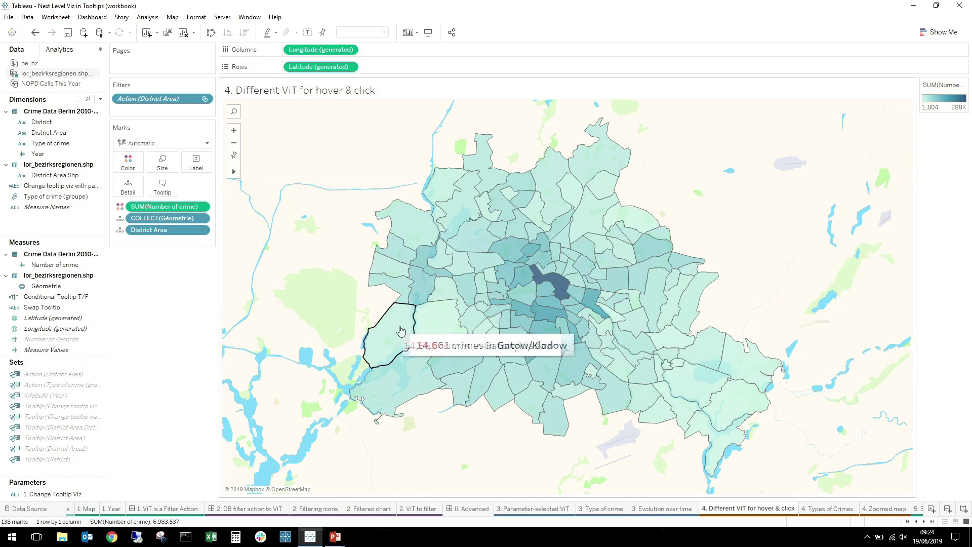
# Examine the Swap Tooltip calculation's CASE formula for the sheets assigned to TRUE and FALSE.
pyautogui.rightClick(44, 311)
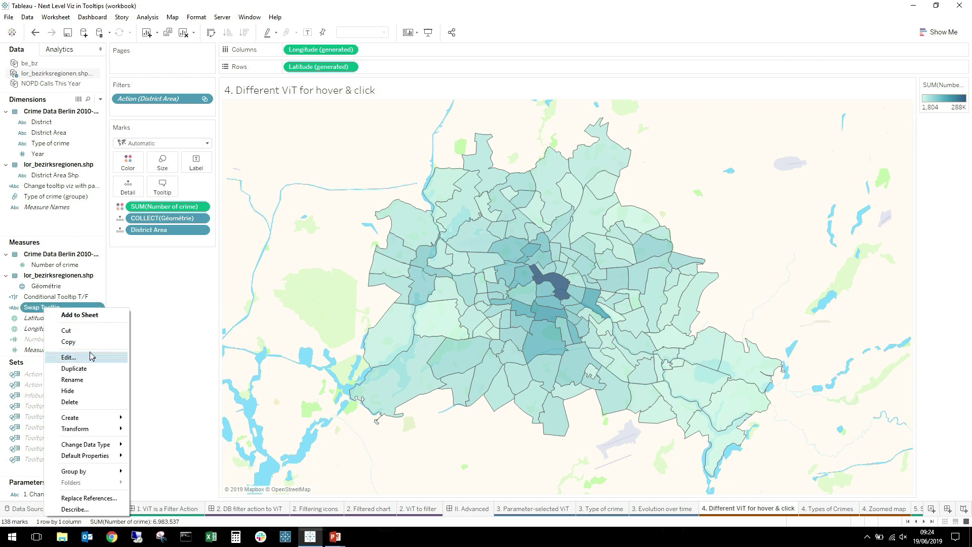
pyautogui.click(91, 357)
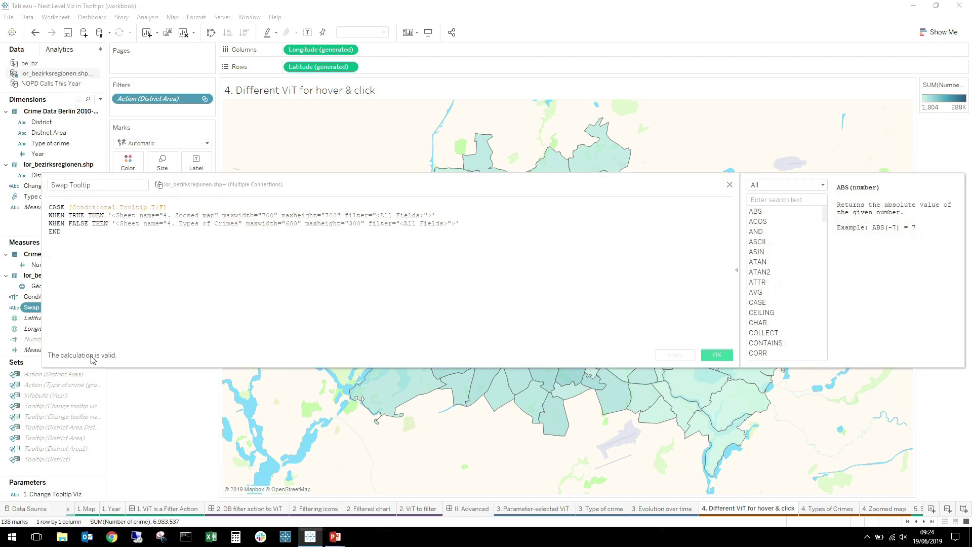
pyautogui.scroll(5, 202, 298)
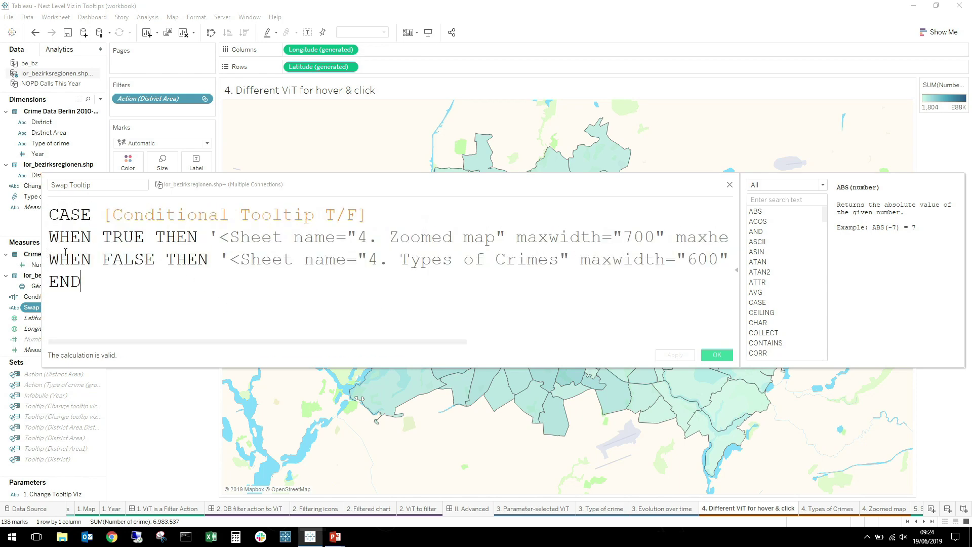
pyautogui.moveTo(42, 260); pyautogui.dragTo(8, 260)
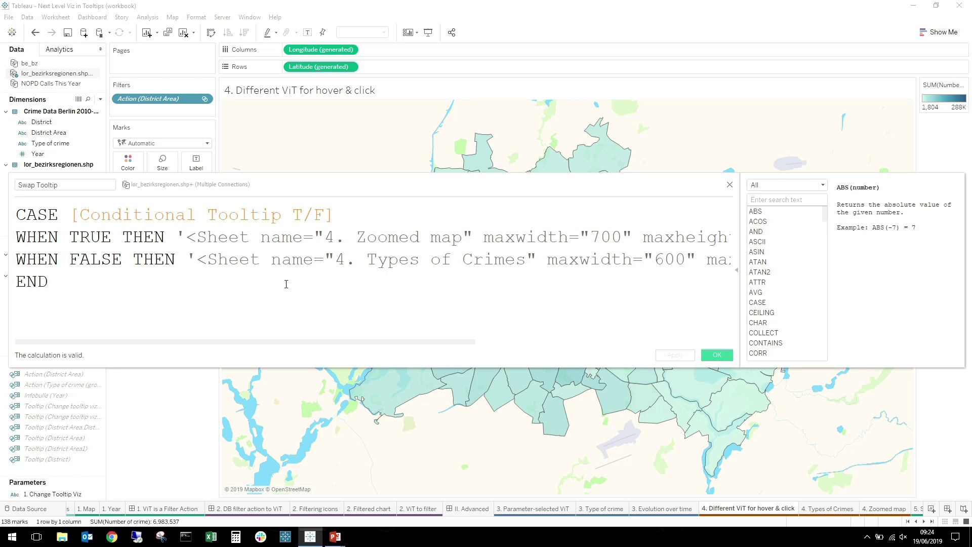
pyautogui.click(715, 355)
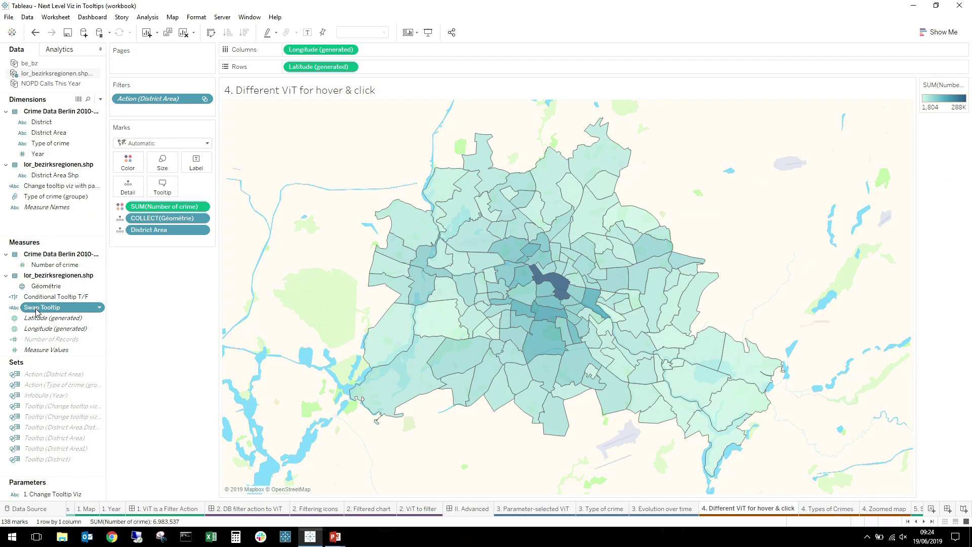
# Add Swap Tooltip to the map's marks and insert AGG(Swap Tooltip) after the District Area field in the tooltip text.
pyautogui.moveTo(37, 311); pyautogui.dragTo(163, 190)
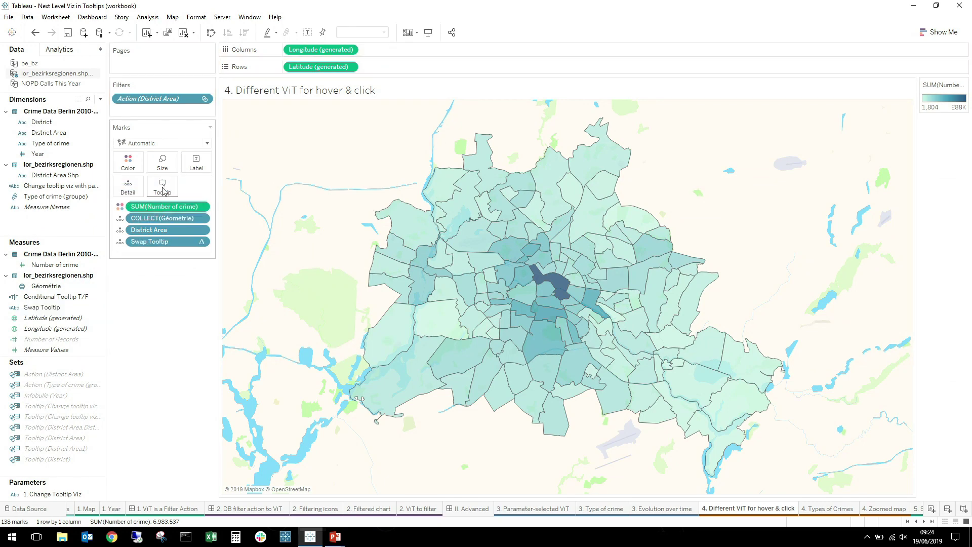
pyautogui.click(163, 191)
pyautogui.click(691, 177)
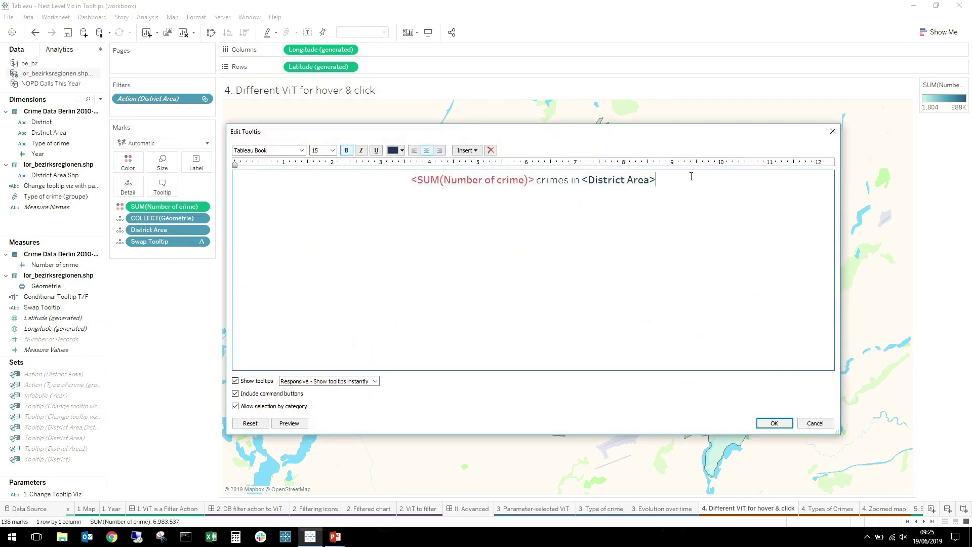
pyautogui.click(468, 151)
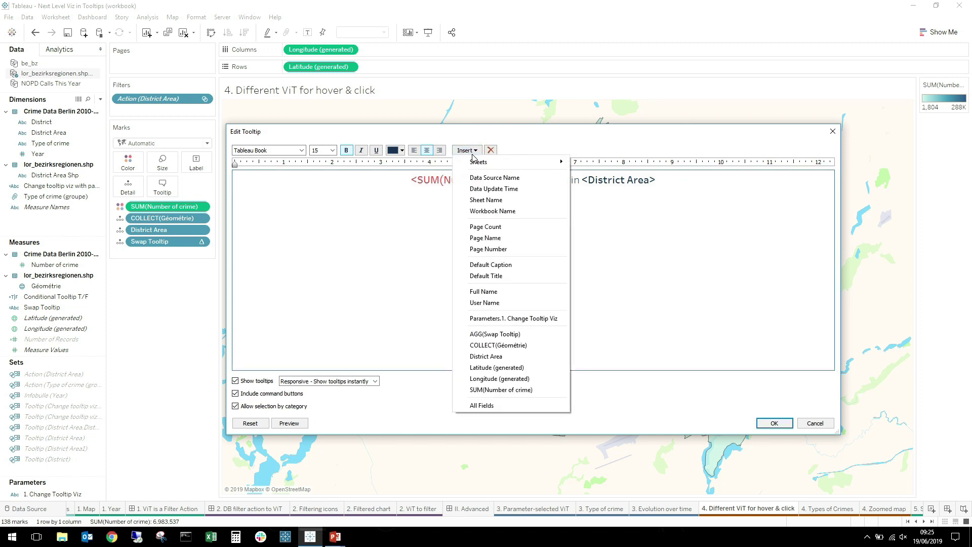
pyautogui.click(501, 335)
pyautogui.click(773, 423)
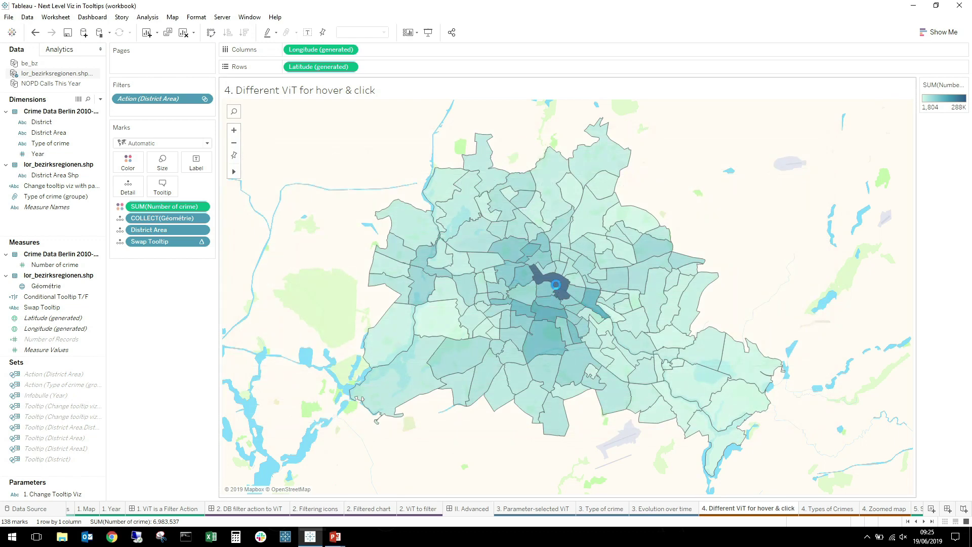
# Set the Swap Tooltip table calculation to compute using District Area and check the tooltips of several central districts.
pyautogui.moveTo(558, 289)
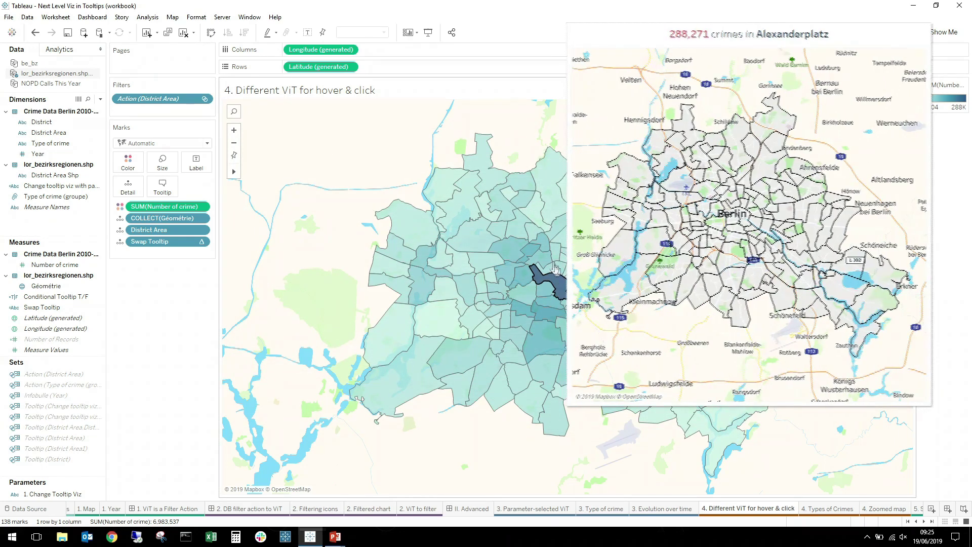
pyautogui.moveTo(504, 253)
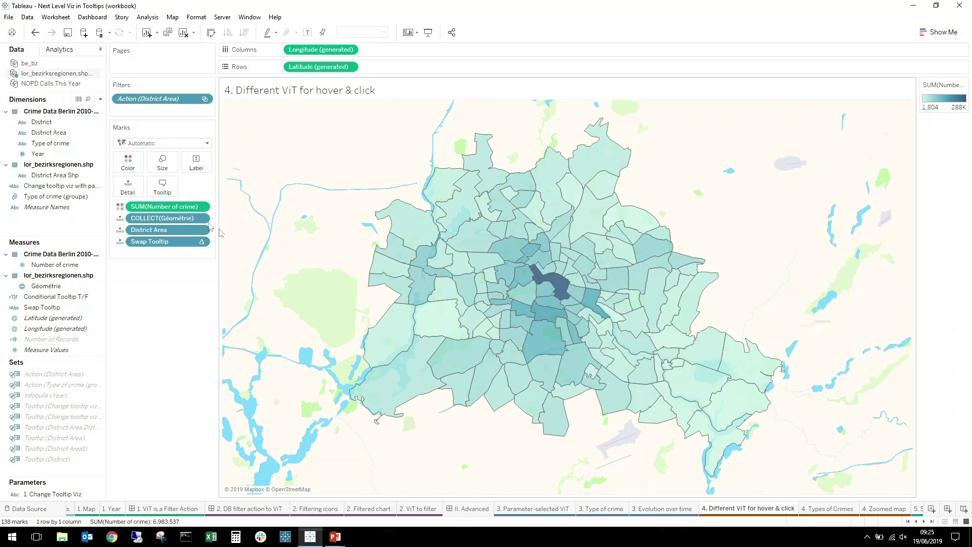
pyautogui.rightClick(180, 245)
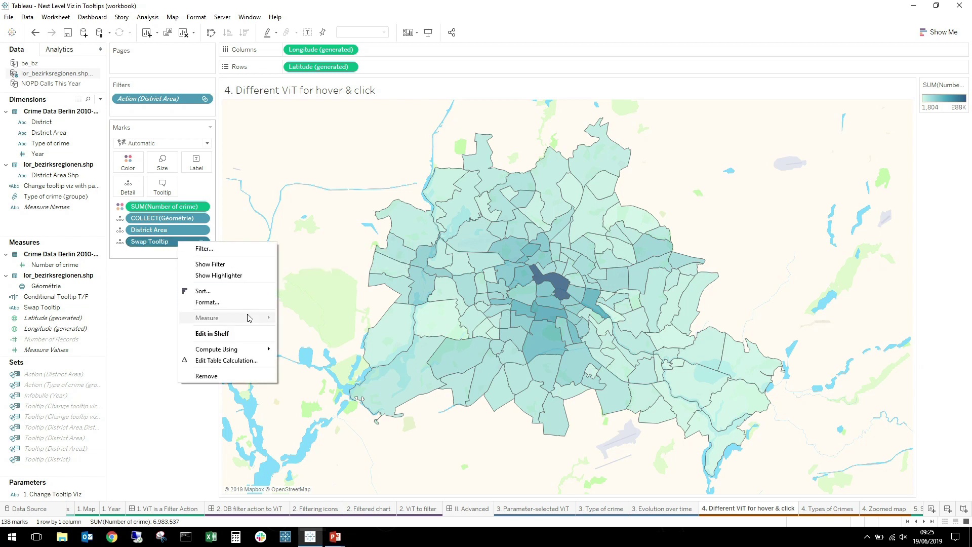
pyautogui.moveTo(253, 350)
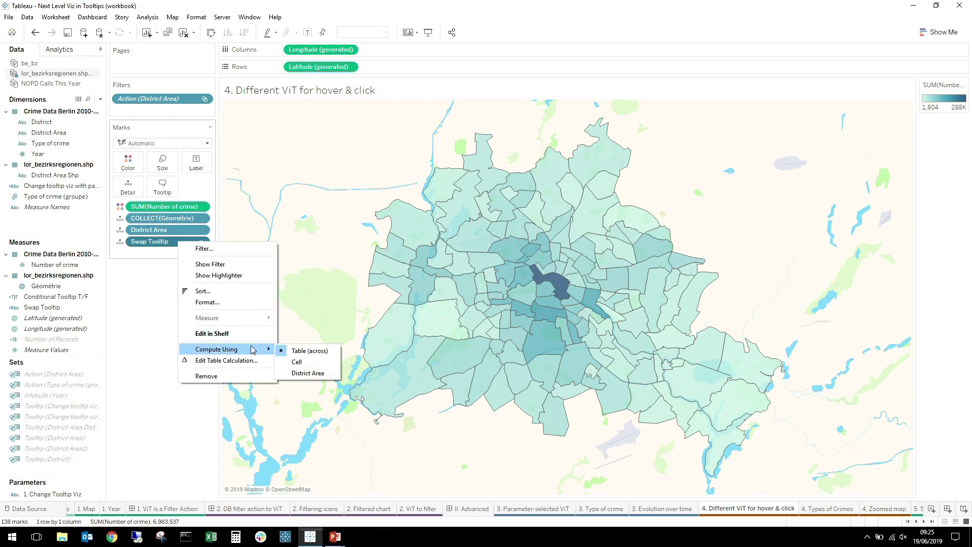
pyautogui.click(307, 373)
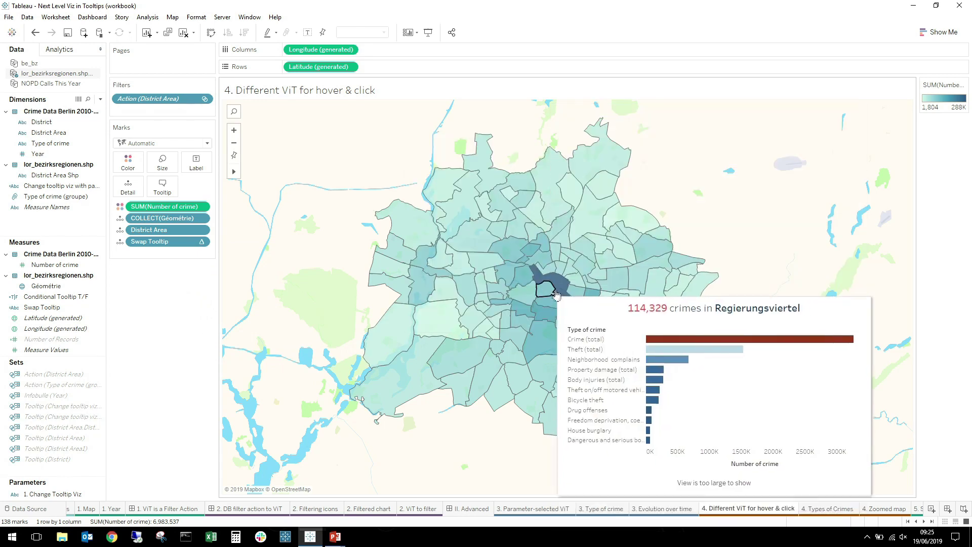
pyautogui.moveTo(547, 261)
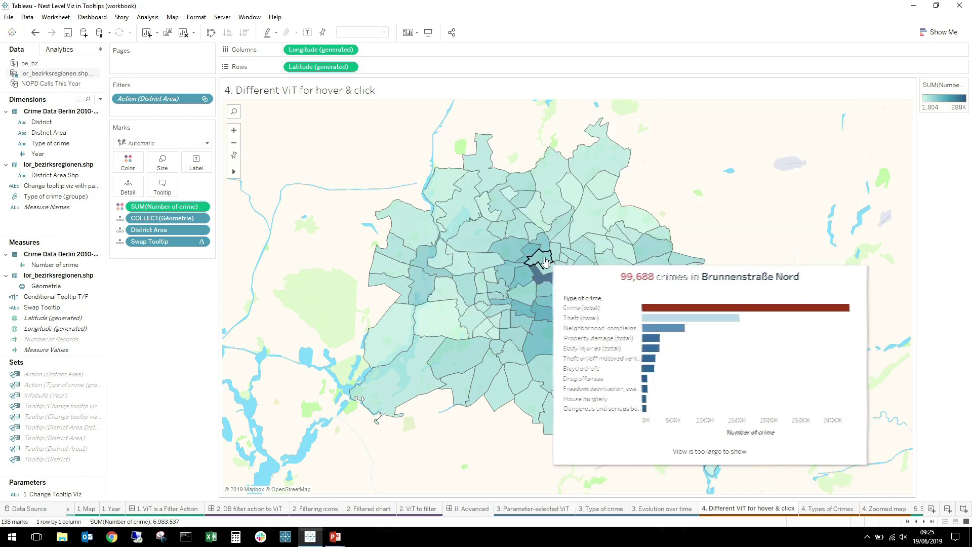
# Select and deselect Alexanderplatz on the map twice to compare its hover tooltip with its click tooltip.
pyautogui.click(541, 282)
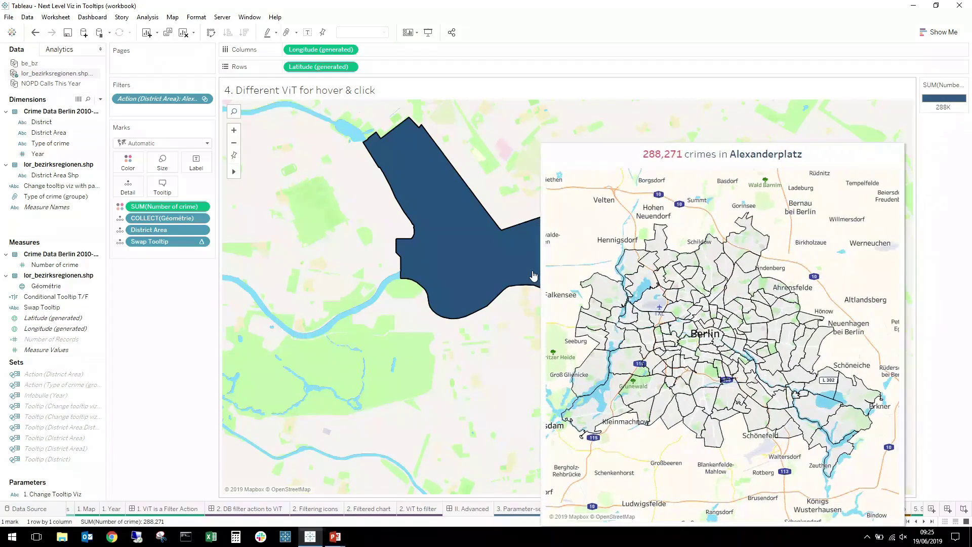
pyautogui.click(545, 277)
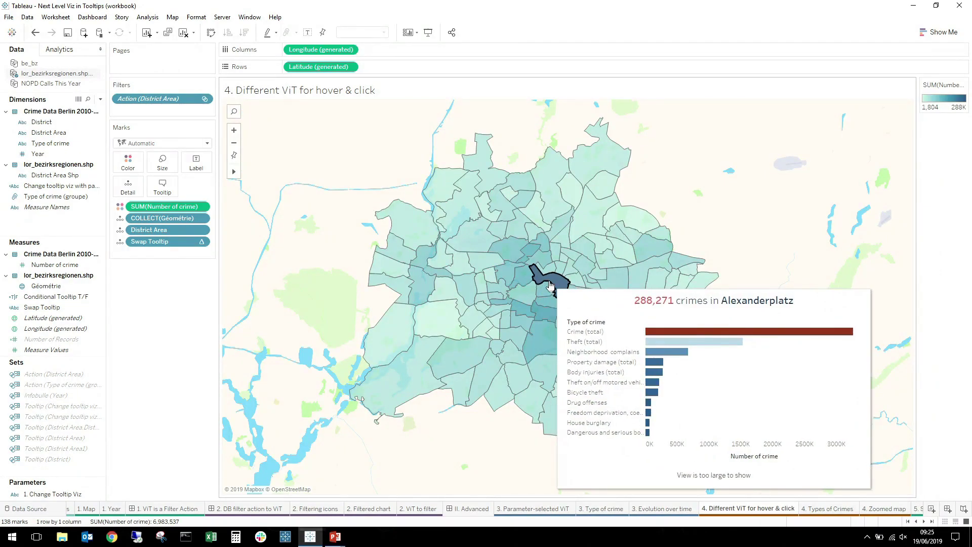
pyautogui.click(550, 286)
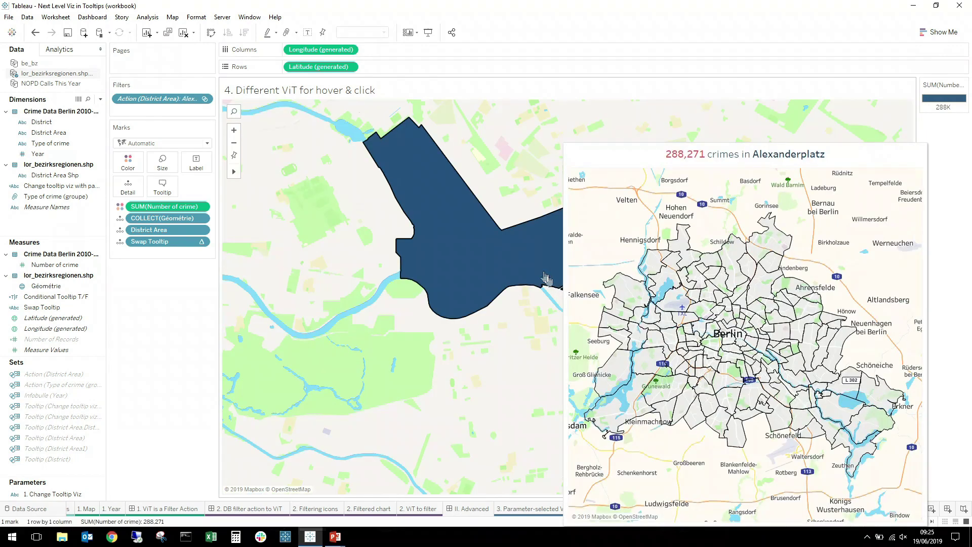
pyautogui.click(539, 268)
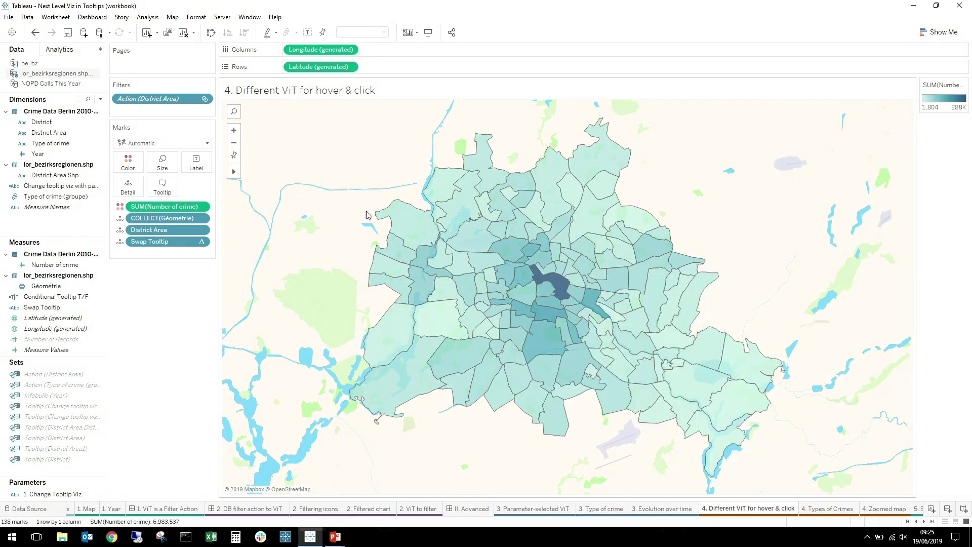
# Insert the sheets 4. Types of Crimes and 4. Zoomed map below AGG(Swap Tooltip) in the map's tooltip text.
pyautogui.click(160, 187)
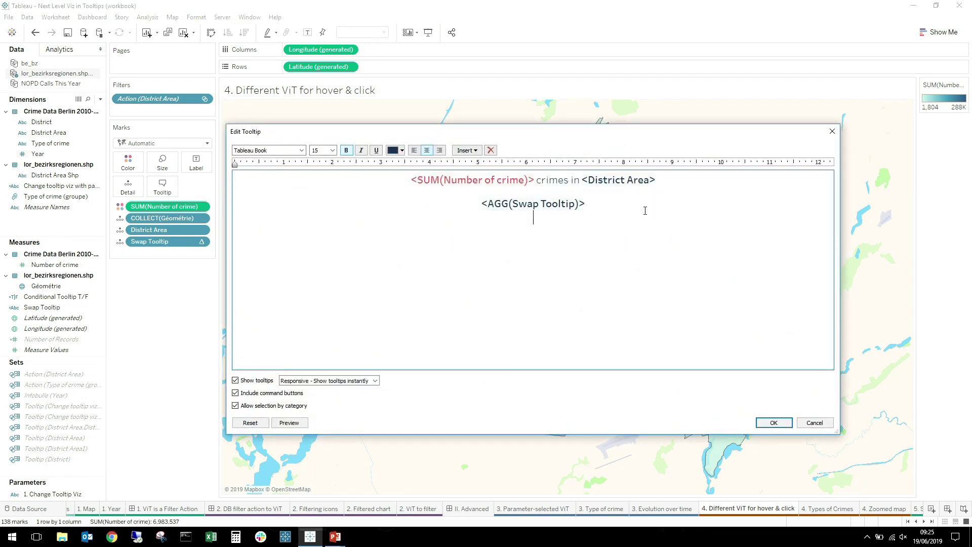
pyautogui.click(467, 149)
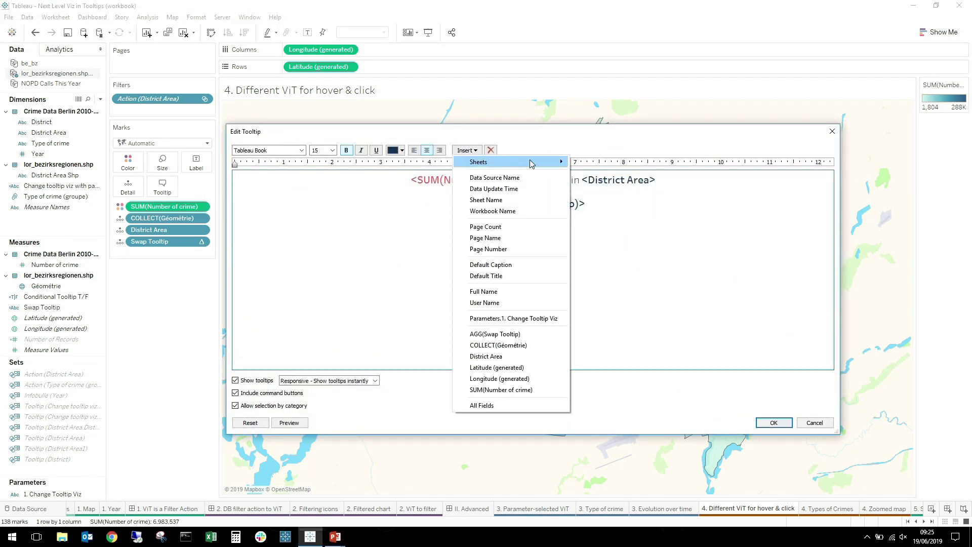
pyautogui.moveTo(546, 162)
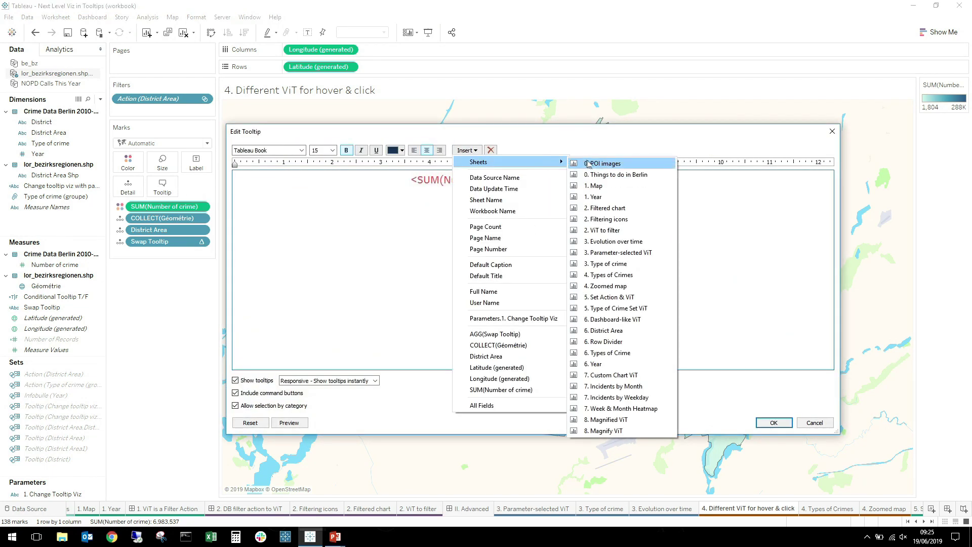
pyautogui.click(601, 278)
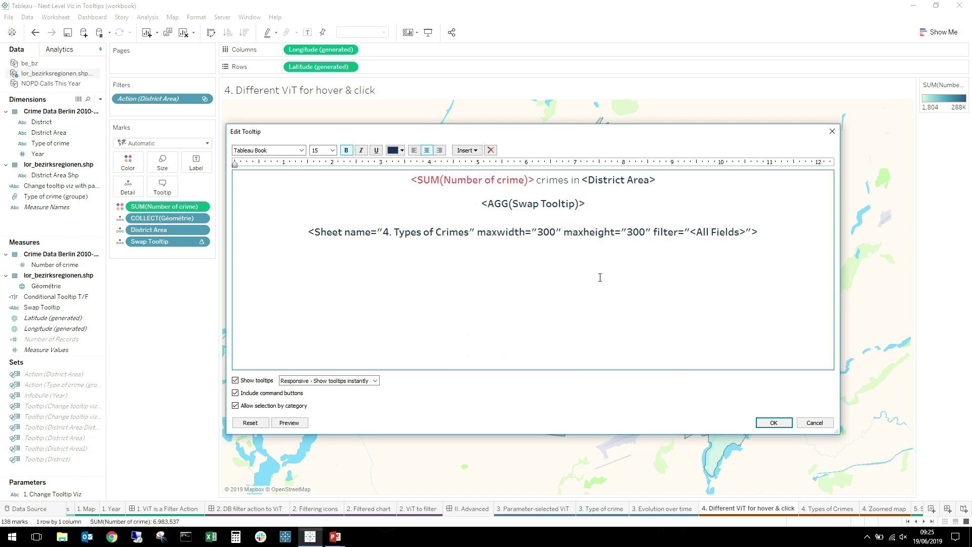
pyautogui.click(467, 150)
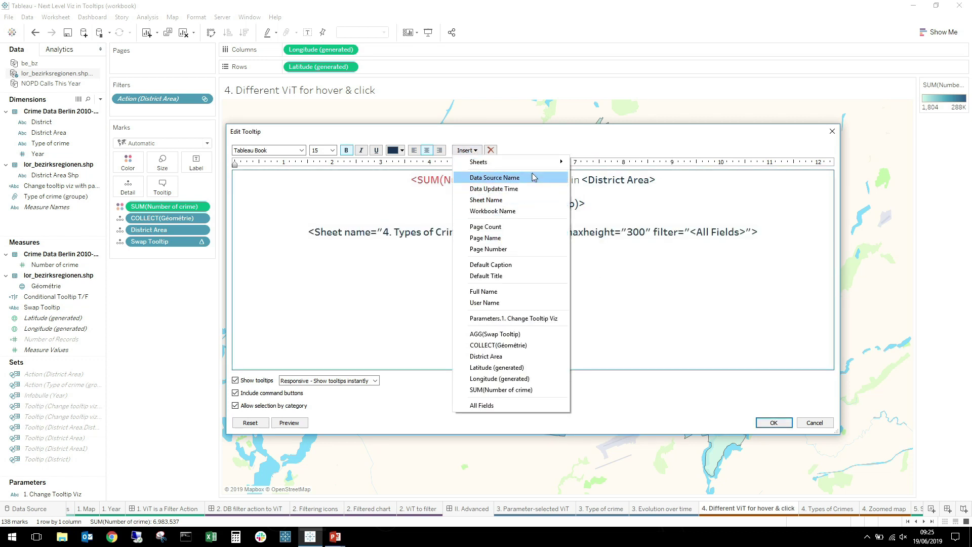
pyautogui.moveTo(552, 162)
pyautogui.click(603, 288)
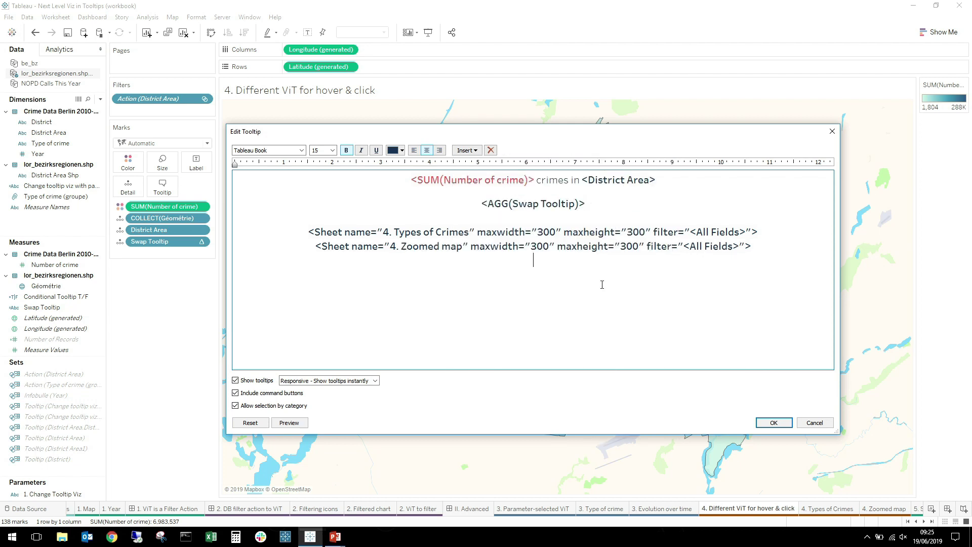
# Set both maxwidth and maxheight of the 4. Types of Crimes sheet reference to 1.
pyautogui.click(554, 236)
pyautogui.press('BackSpace')
pyautogui.press('BackSpace')
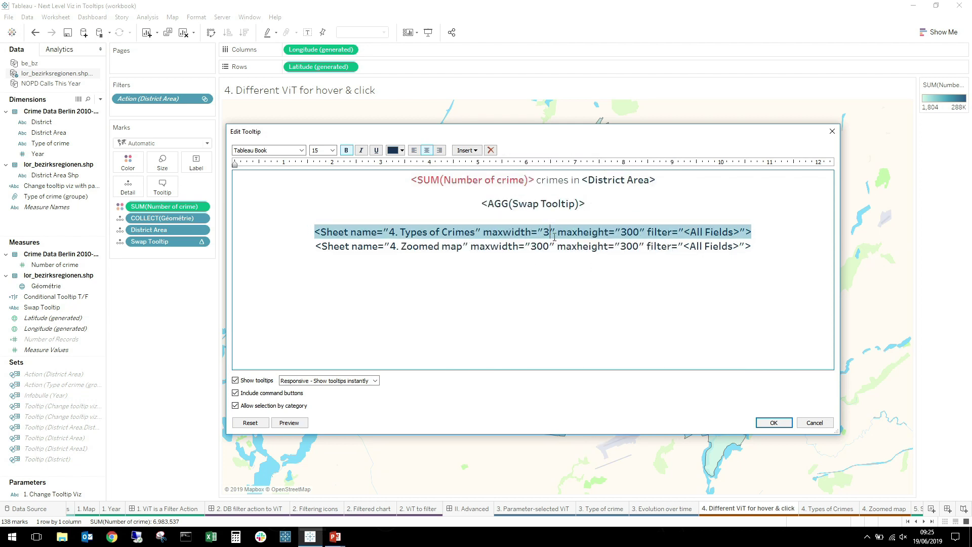
pyautogui.press('BackSpace')
pyautogui.write('1')
pyautogui.click(638, 232)
pyautogui.press('BackSpace')
pyautogui.press('BackSpace')
pyautogui.write('1')
# Set both maxwidth and maxheight of the 4. Zoomed map sheet reference to 1 and save the tooltip.
pyautogui.click(547, 247)
pyautogui.press('BackSpace')
pyautogui.press('BackSpace')
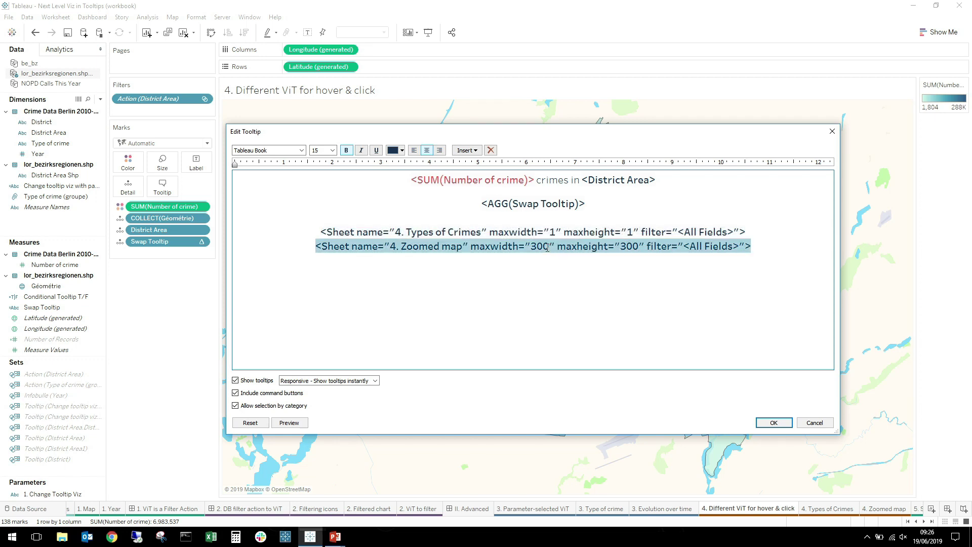
pyautogui.press('BackSpace')
pyautogui.write('1')
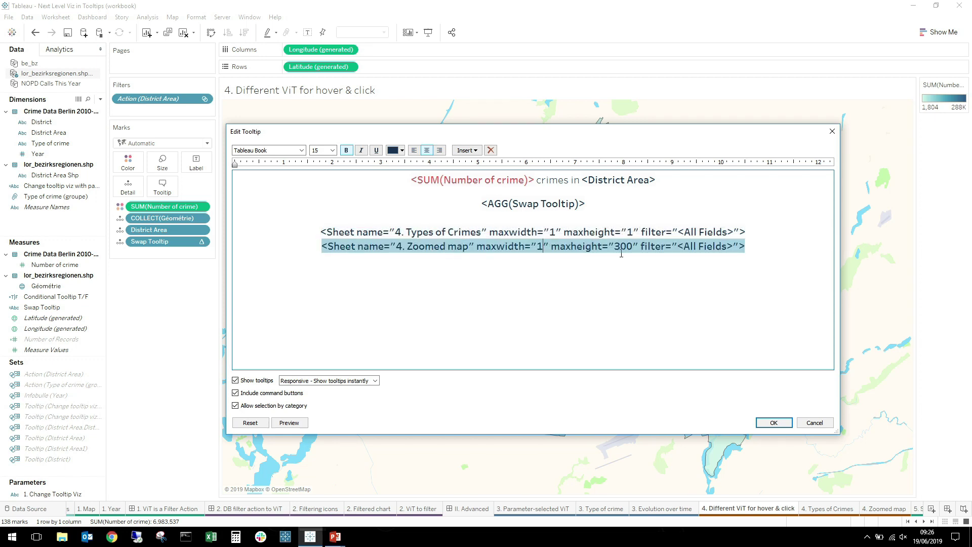
pyautogui.click(631, 247)
pyautogui.press('BackSpace')
pyautogui.press('BackSpace')
pyautogui.press('BackSpace')
pyautogui.write('1')
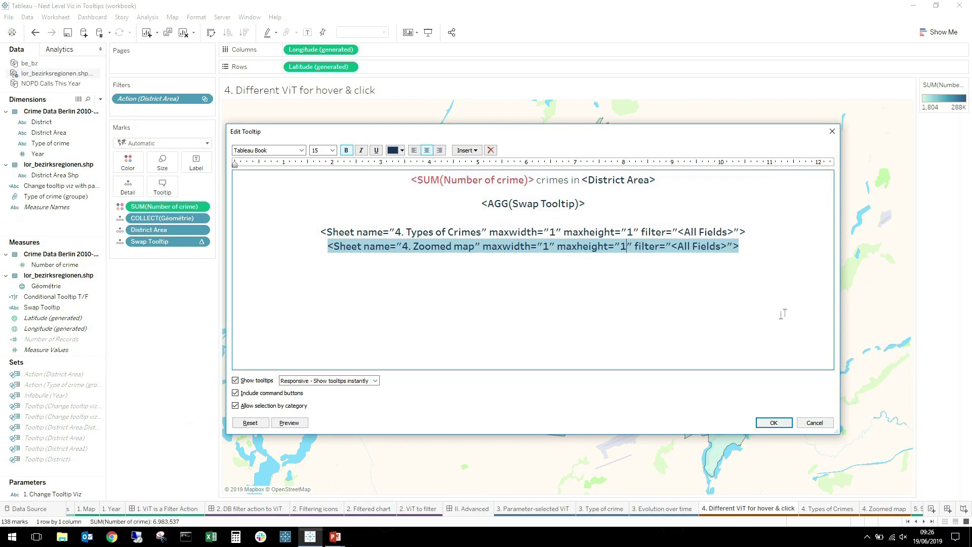
pyautogui.click(774, 423)
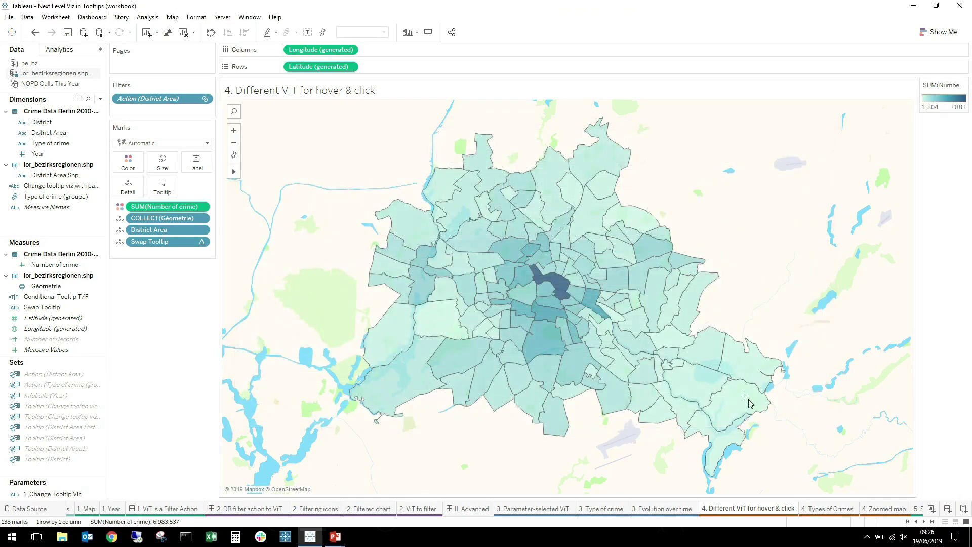
# Check the tooltip vizzes for Alexanderplatz both unselected and selected, then clear the selection and check neighbouring districts.
pyautogui.moveTo(561, 284)
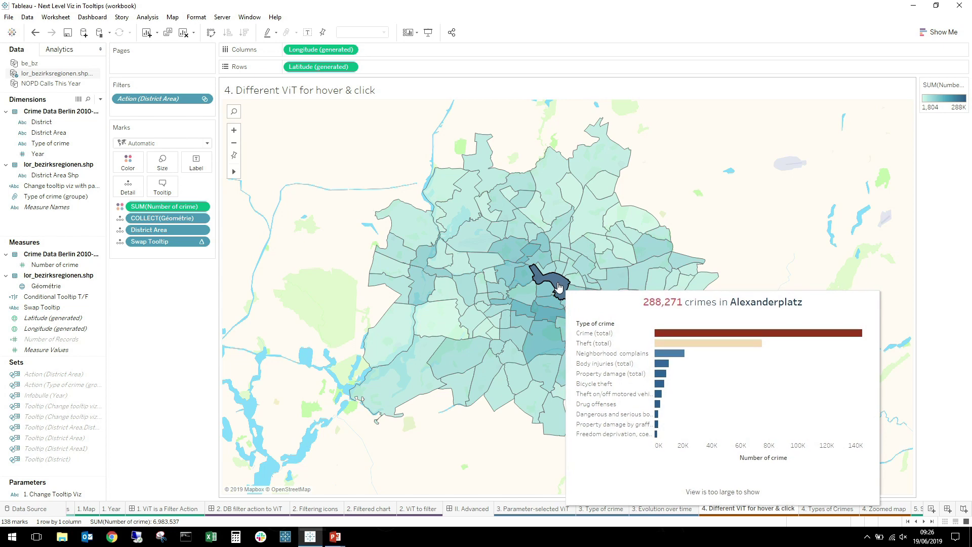
pyautogui.click(560, 287)
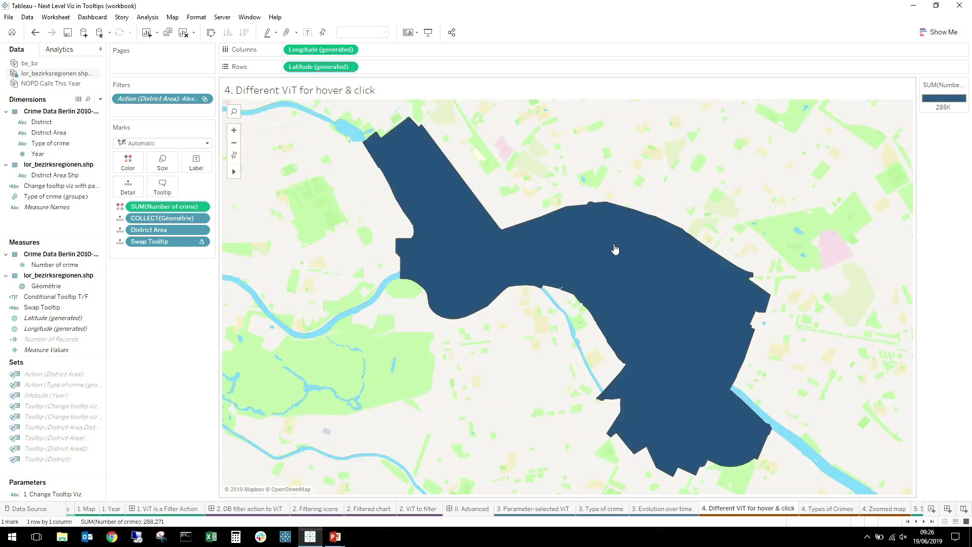
pyautogui.moveTo(582, 243)
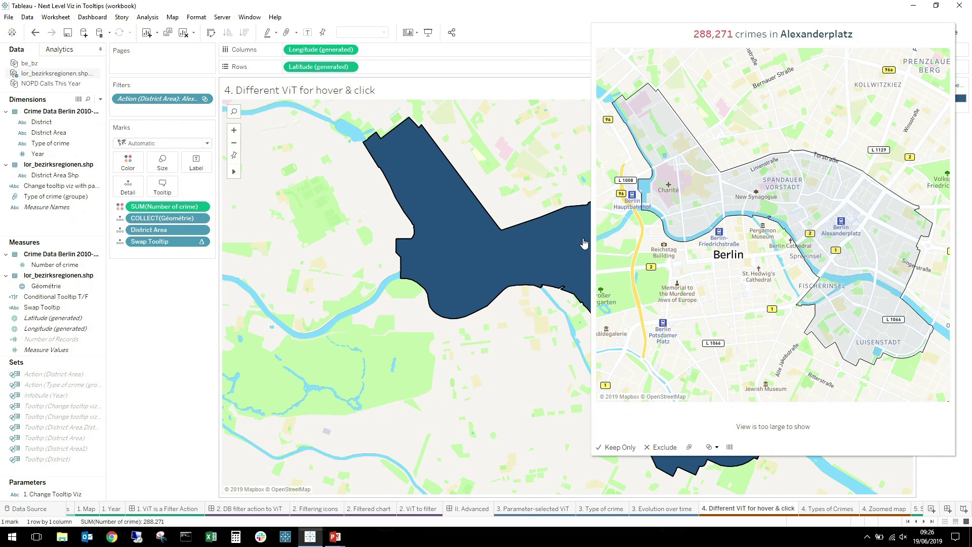
pyautogui.click(584, 244)
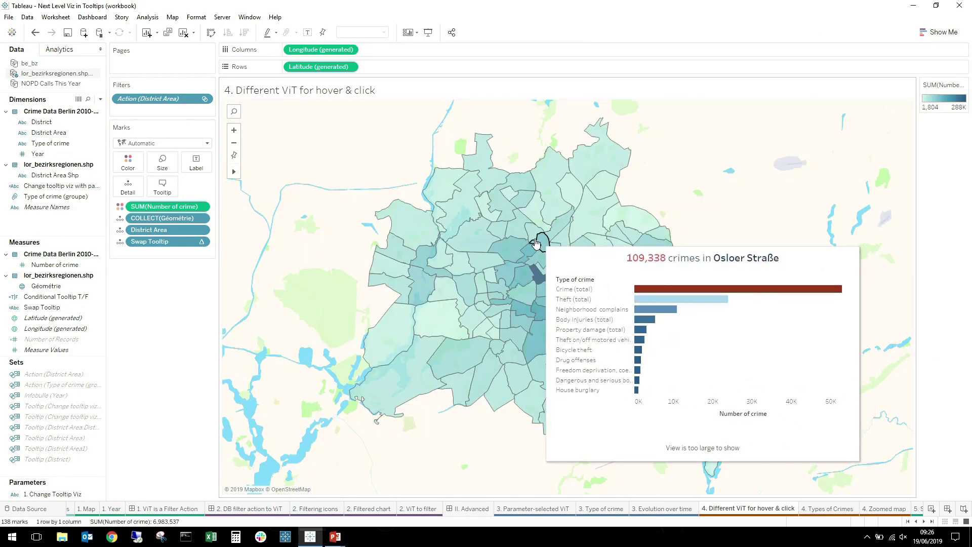
pyautogui.moveTo(512, 248)
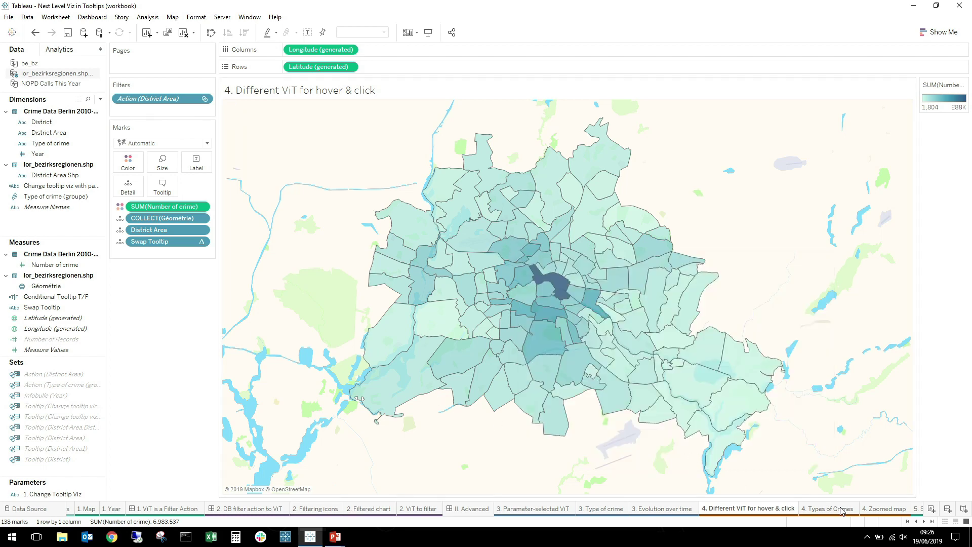
# Open the 5. Set Action & ViT worksheet and look over its district map.
pyautogui.click(924, 521)
pyautogui.click(924, 522)
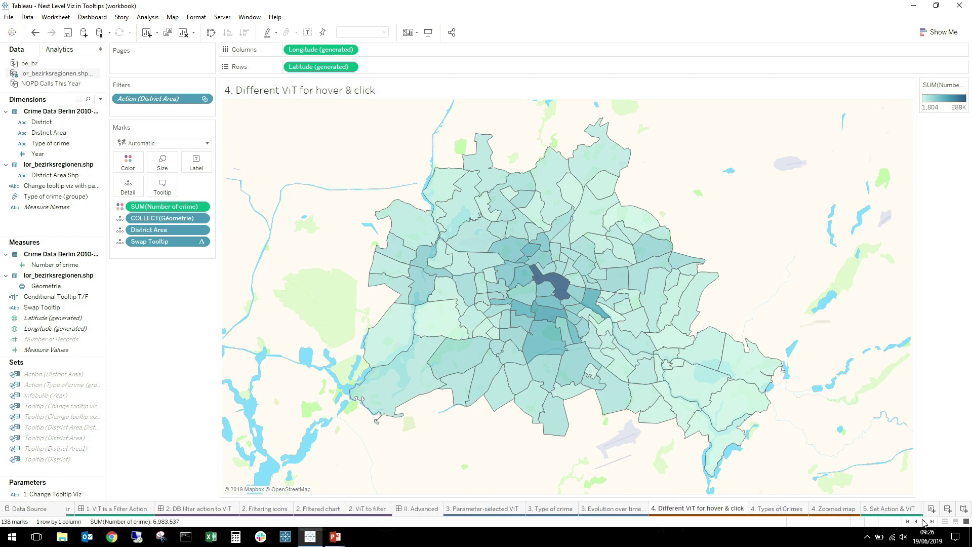
pyautogui.click(925, 522)
pyautogui.click(924, 522)
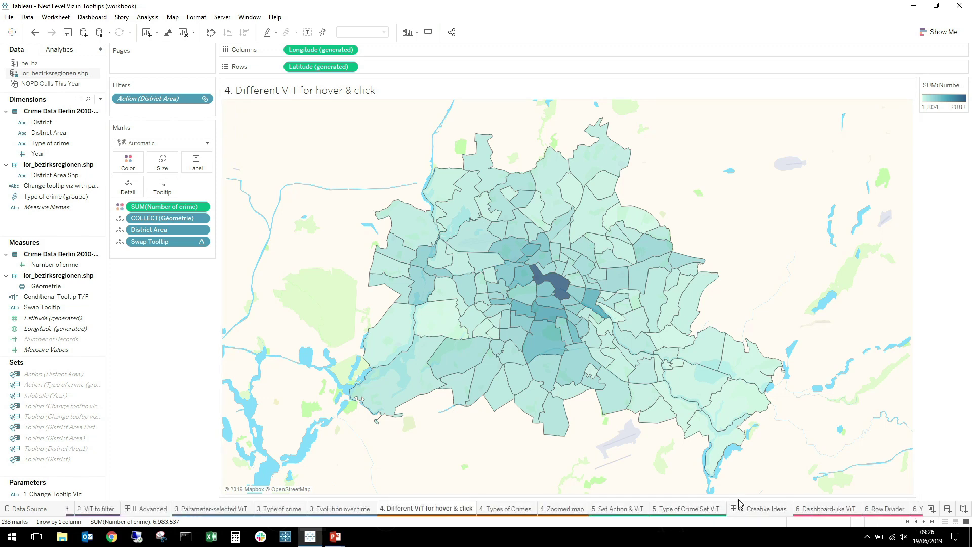
pyautogui.moveTo(752, 509)
pyautogui.moveTo(621, 510)
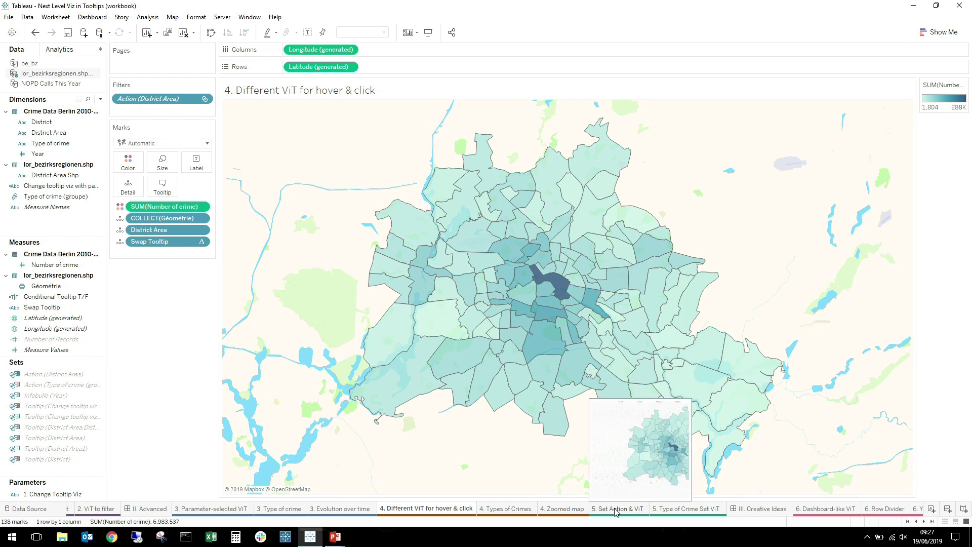
pyautogui.click(616, 513)
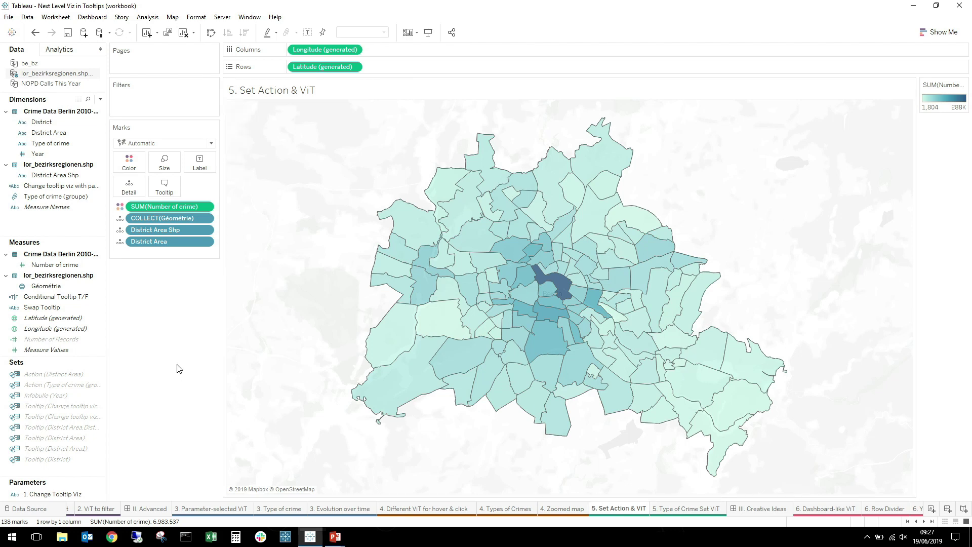
pyautogui.moveTo(560, 287)
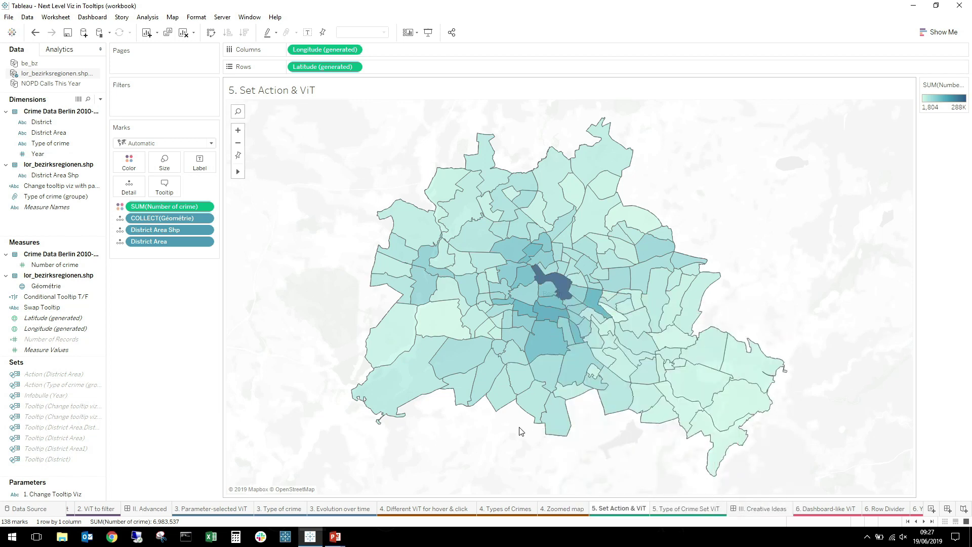
# On the 5. Type of Crime Set ViT sheet, create a set containing all District Area values and place it on Color.
pyautogui.click(676, 512)
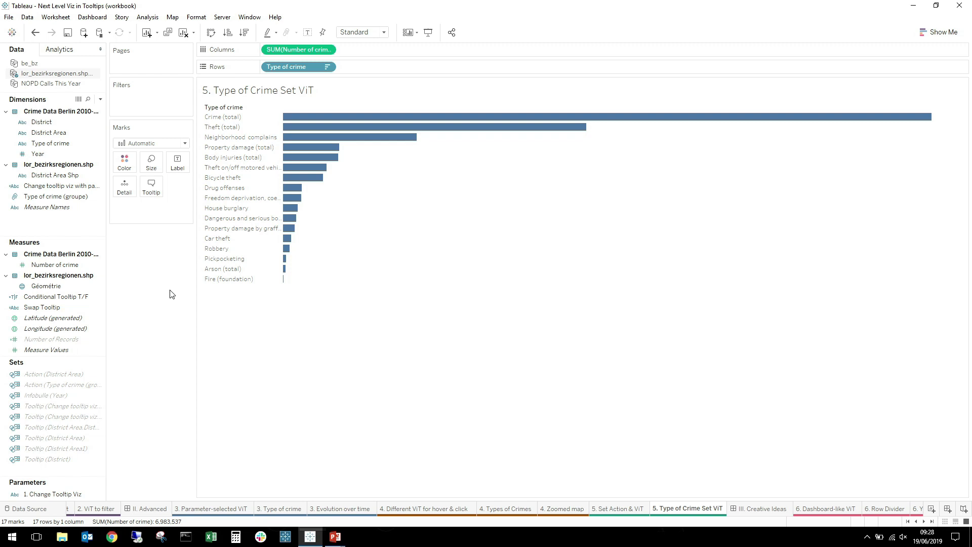
pyautogui.rightClick(67, 136)
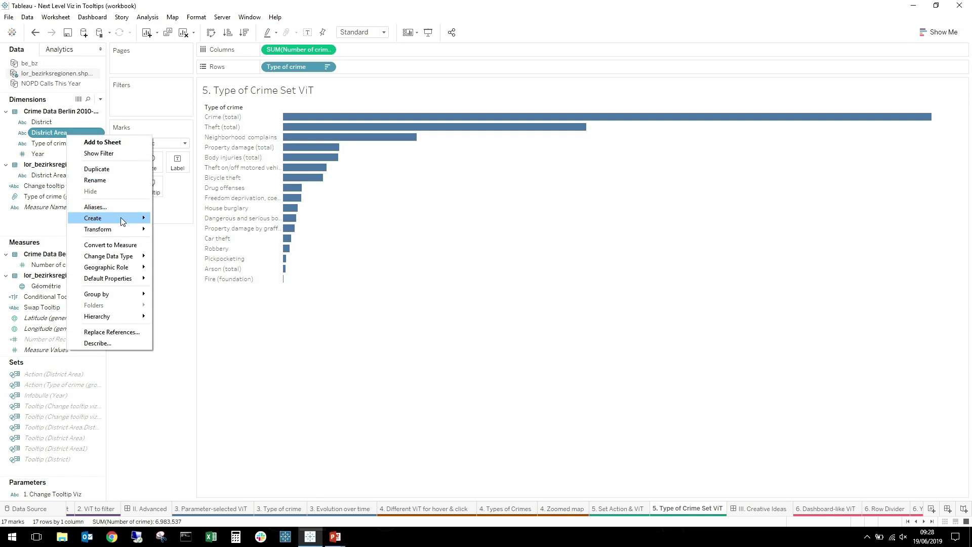
pyautogui.moveTo(123, 222)
pyautogui.click(183, 246)
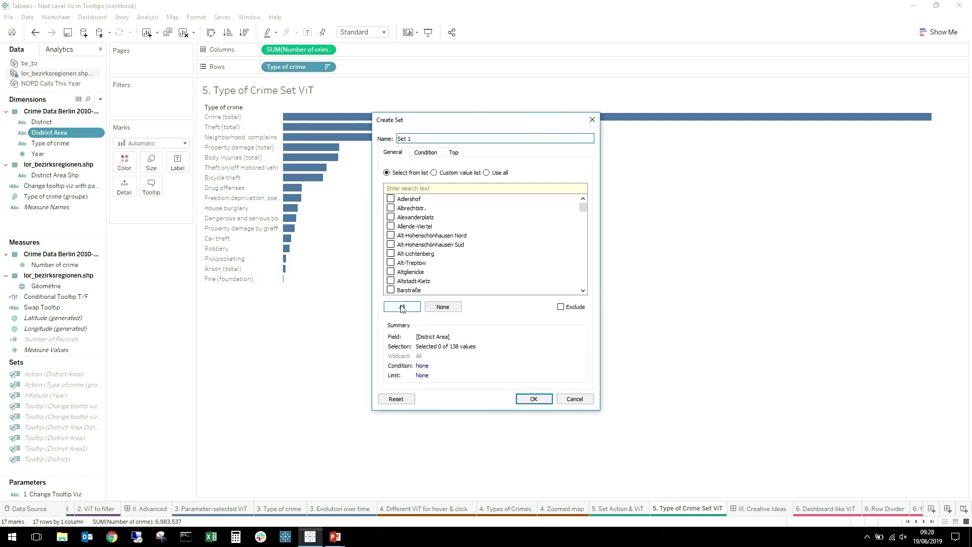
pyautogui.click(402, 307)
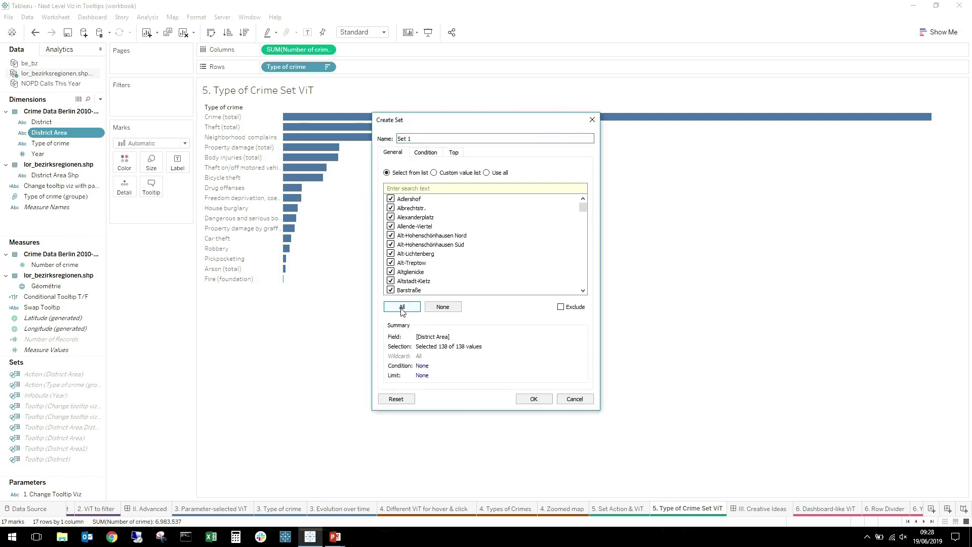
pyautogui.click(533, 399)
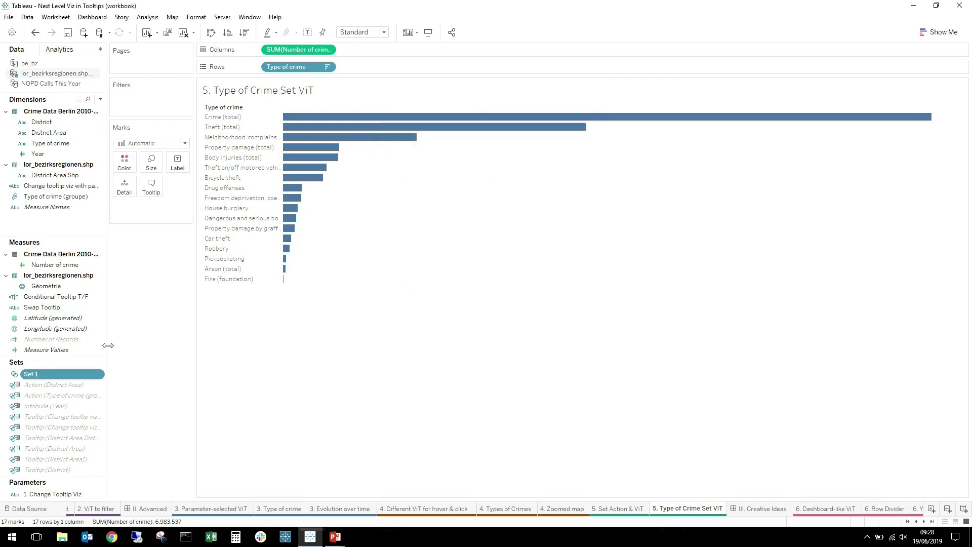
pyautogui.moveTo(55, 374); pyautogui.dragTo(130, 165)
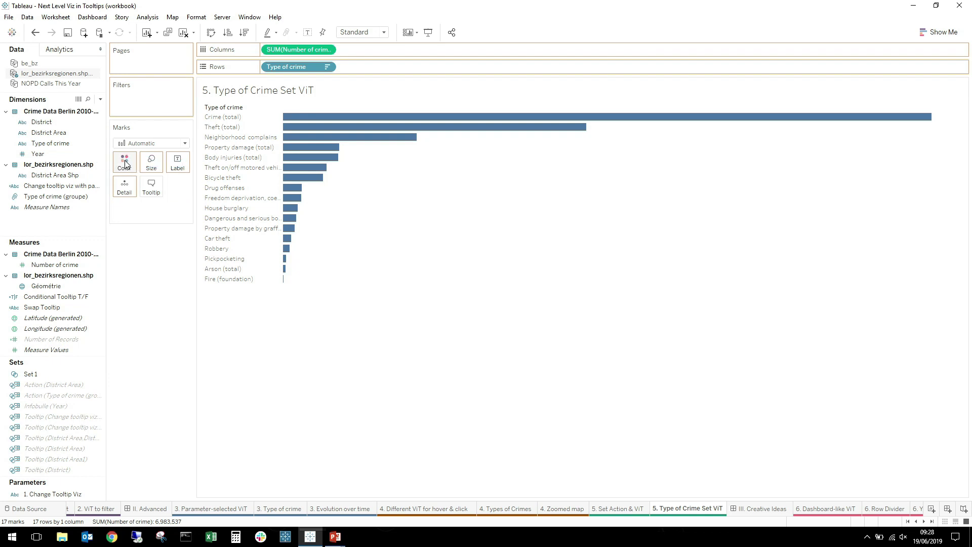
# On the 5. Set Action & ViT sheet, add a set action that runs on Select and targets Set 1.
pyautogui.click(615, 509)
pyautogui.moveTo(559, 283)
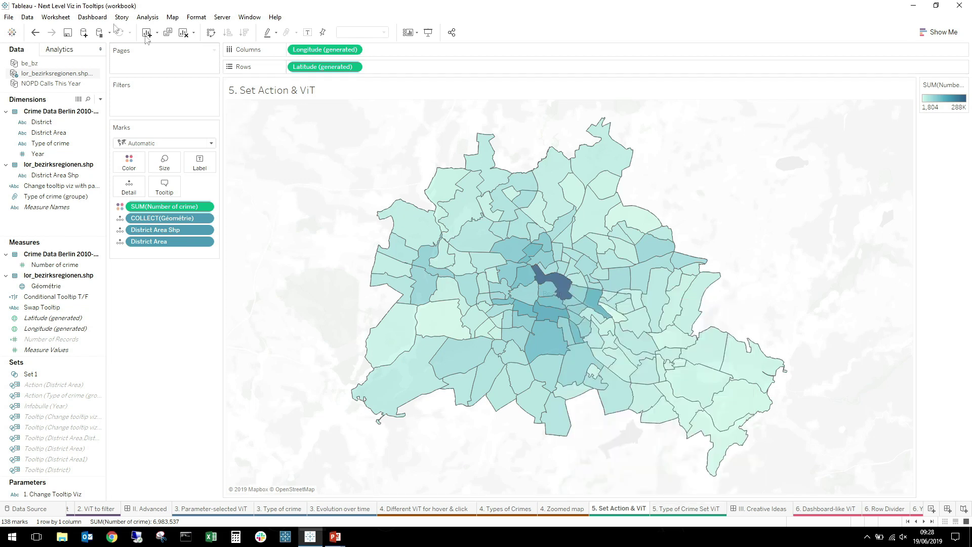
pyautogui.click(55, 18)
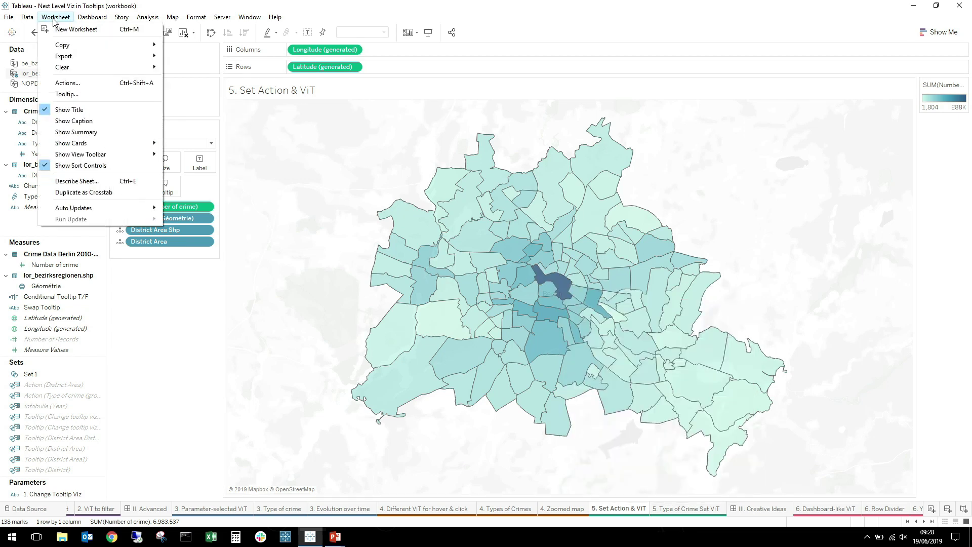
pyautogui.click(69, 82)
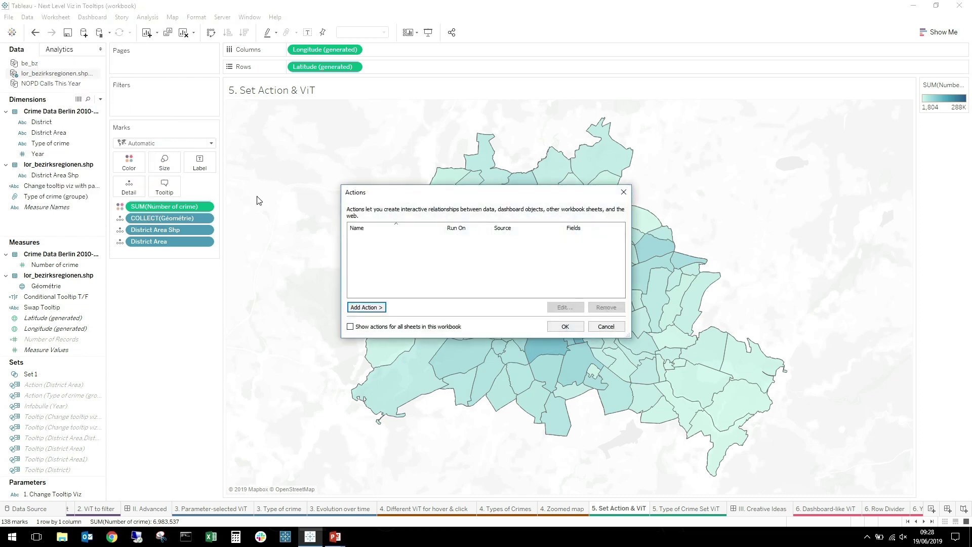
pyautogui.click(371, 309)
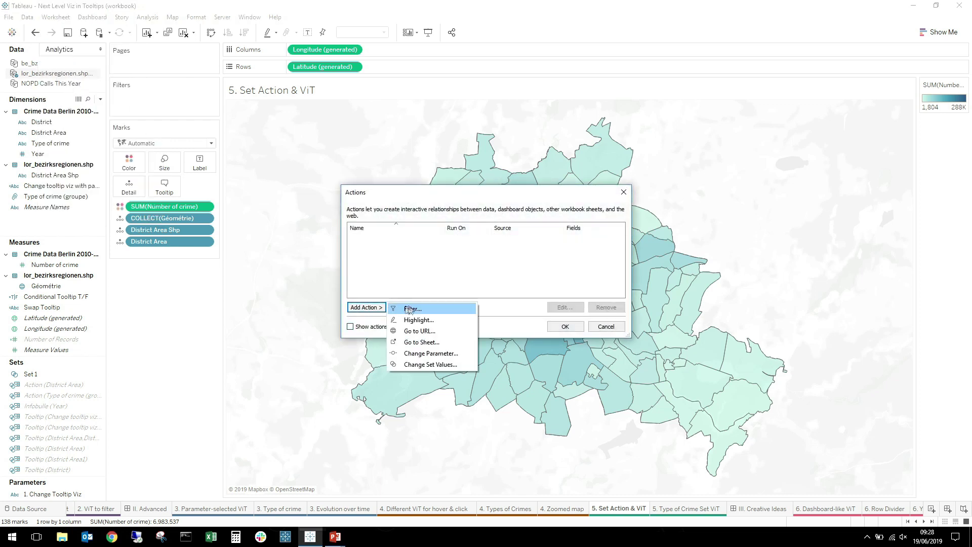
pyautogui.click(448, 364)
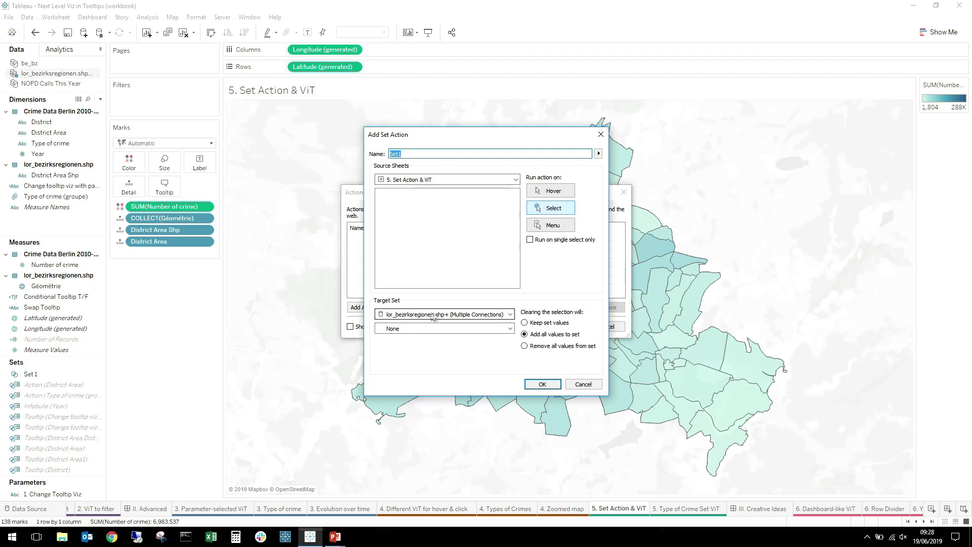
pyautogui.click(412, 332)
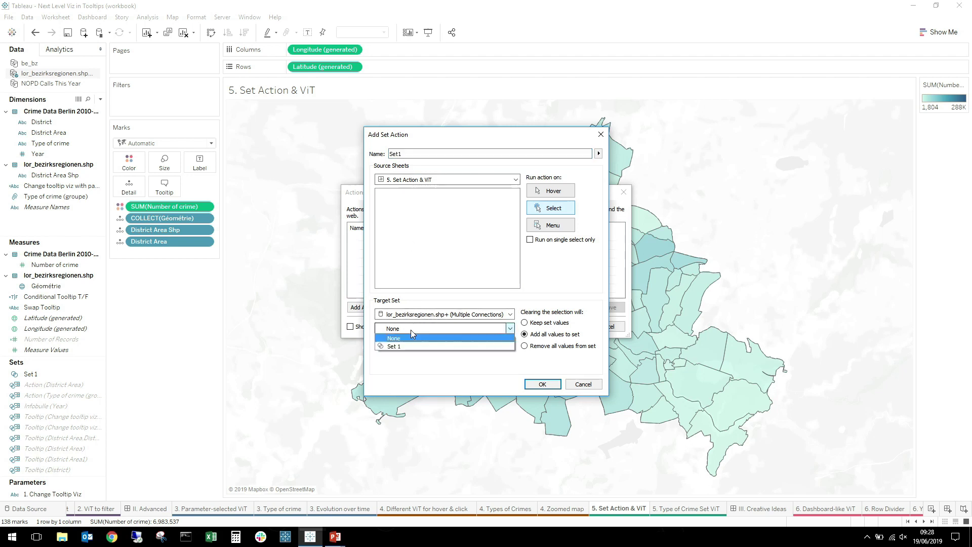
pyautogui.click(405, 348)
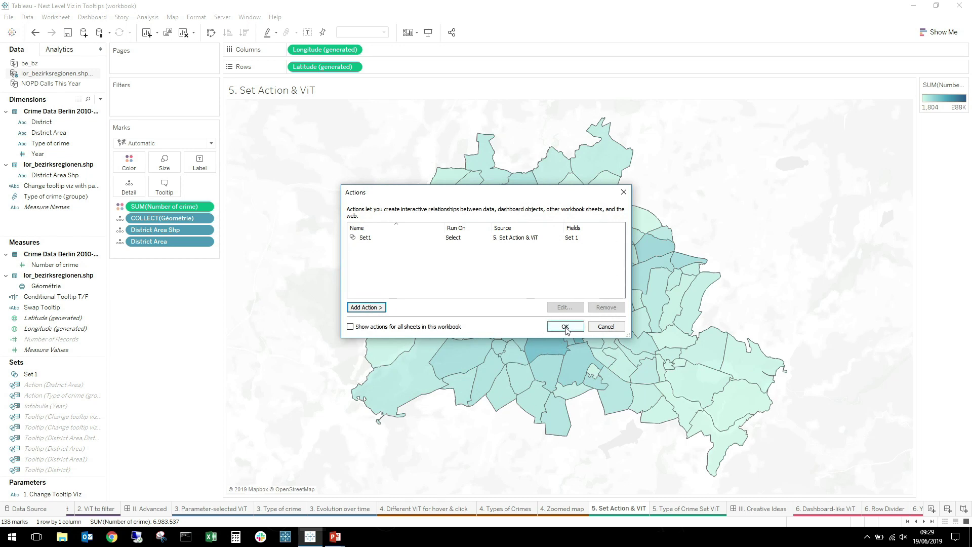
pyautogui.click(566, 327)
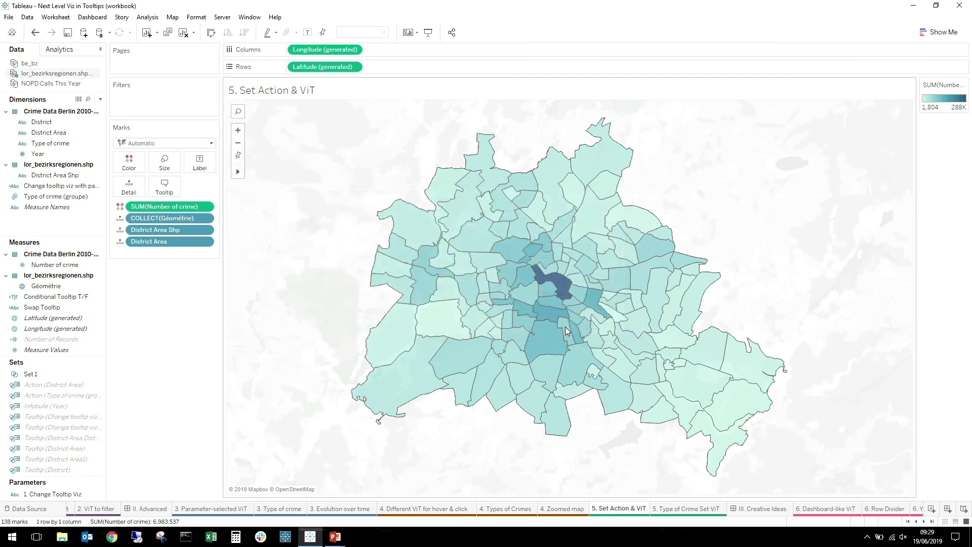
# Check the Alexanderplatz tooltip, glance at the 5. Type of Crime Set ViT sheet, and select Alexanderplatz on the map.
pyautogui.click(555, 282)
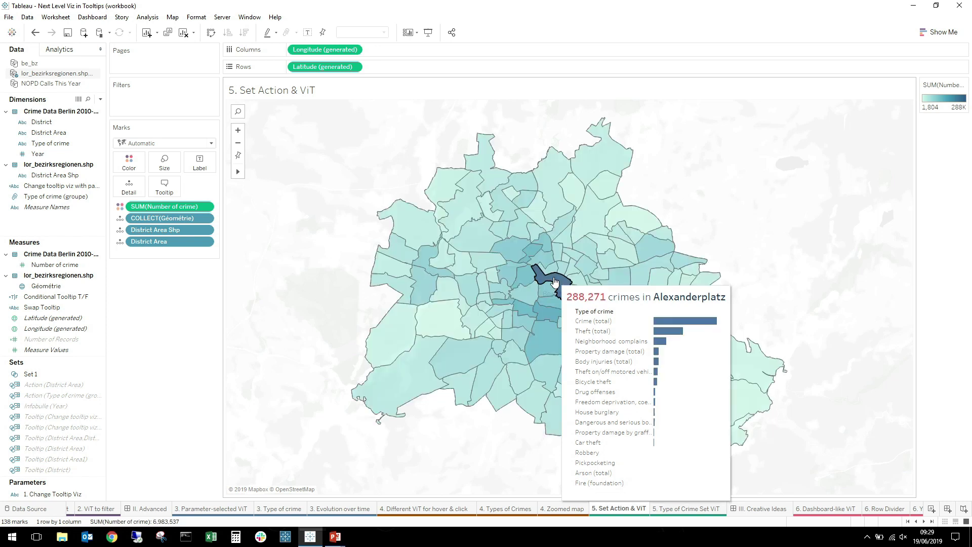
pyautogui.click(698, 510)
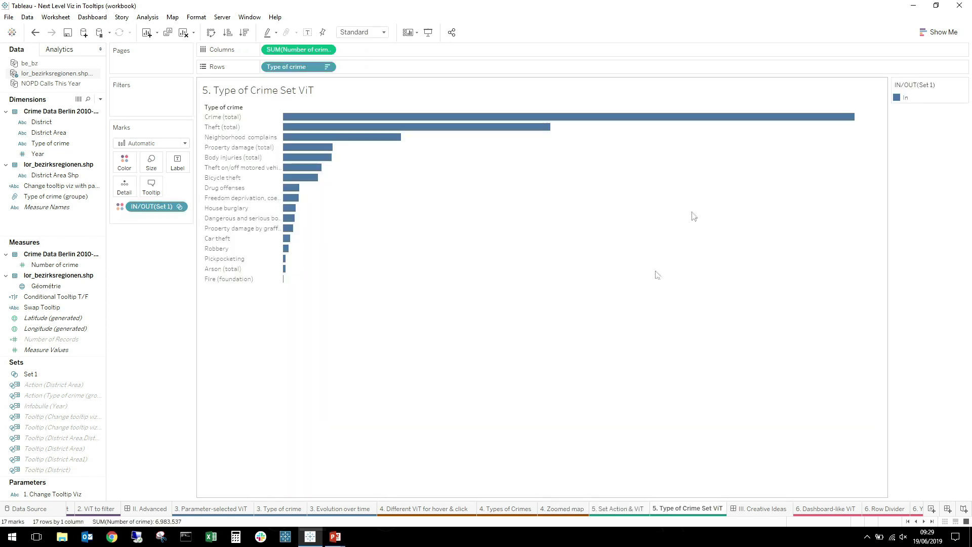
pyautogui.click(616, 509)
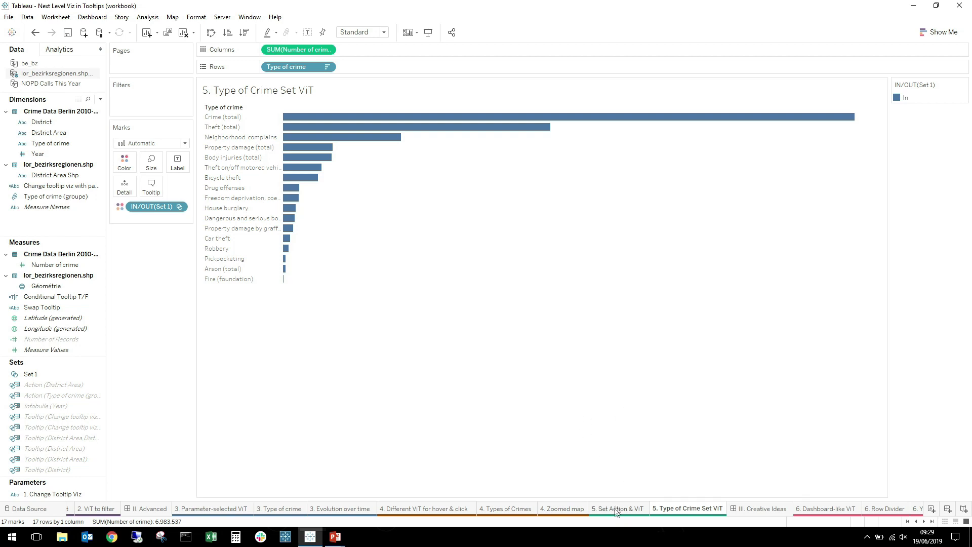
pyautogui.click(565, 303)
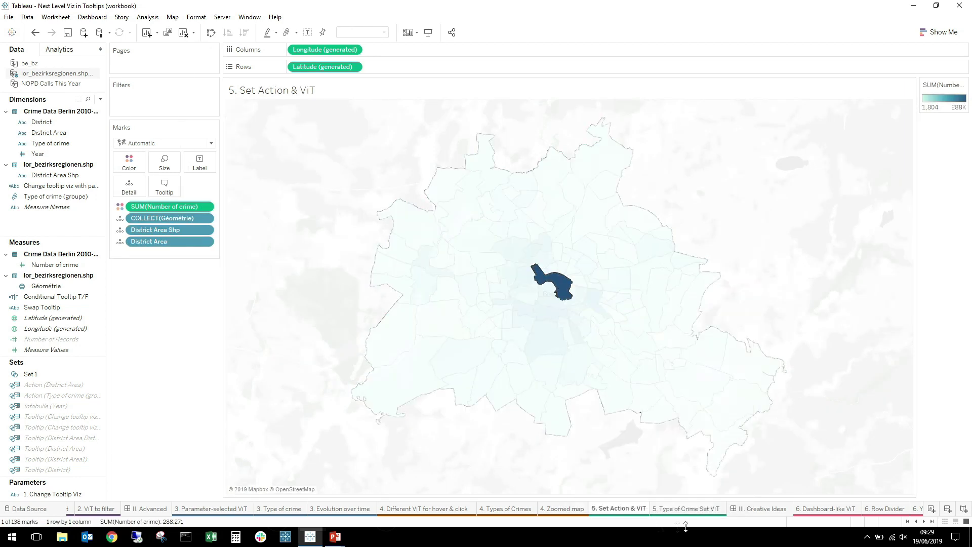
# On the 5. Type of Crime Set ViT sheet, move In below Out in the Set 1 color legend.
pyautogui.click(698, 509)
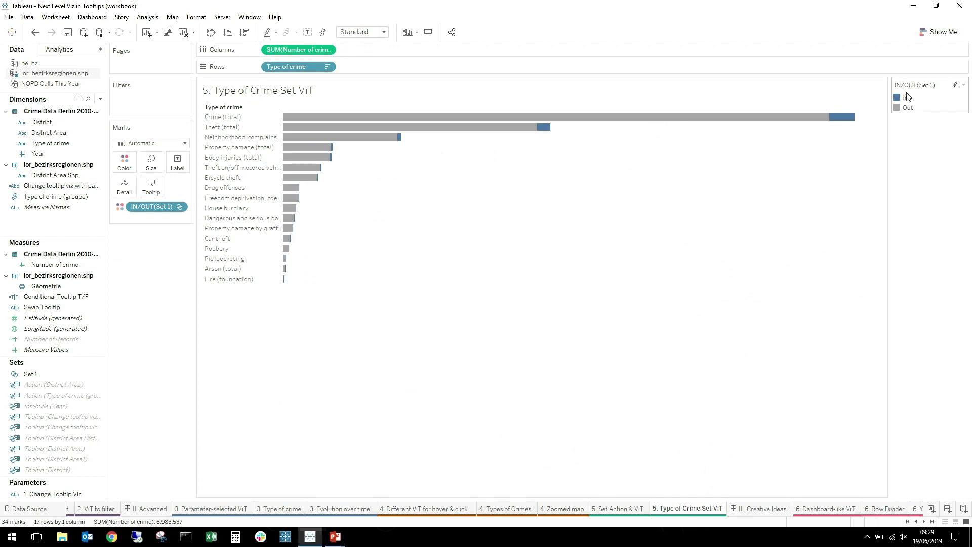
pyautogui.moveTo(907, 97); pyautogui.dragTo(907, 112)
pyautogui.click(781, 136)
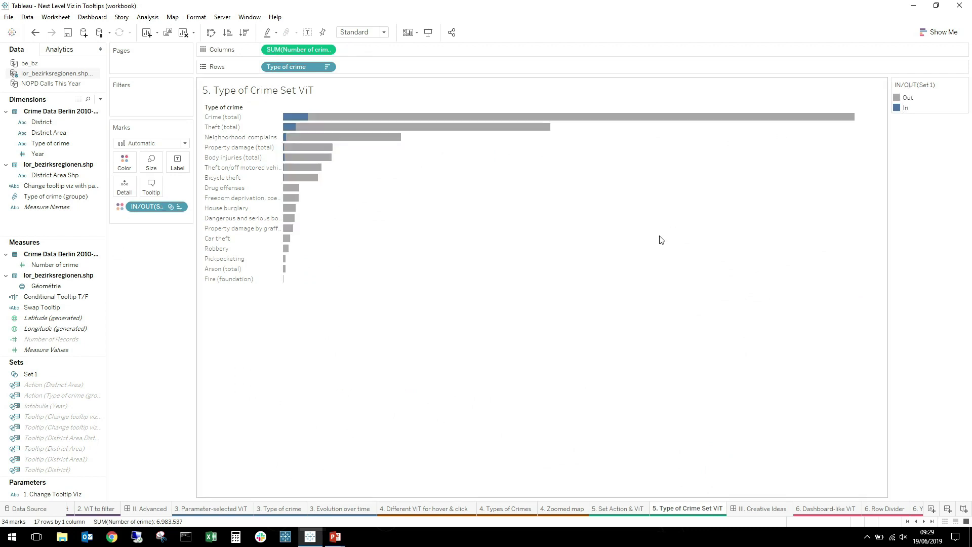
# On the 5. Set Action & ViT map, select the group of north-western districts, check their tooltip viz, and clear the selection.
pyautogui.click(615, 508)
pyautogui.moveTo(556, 283)
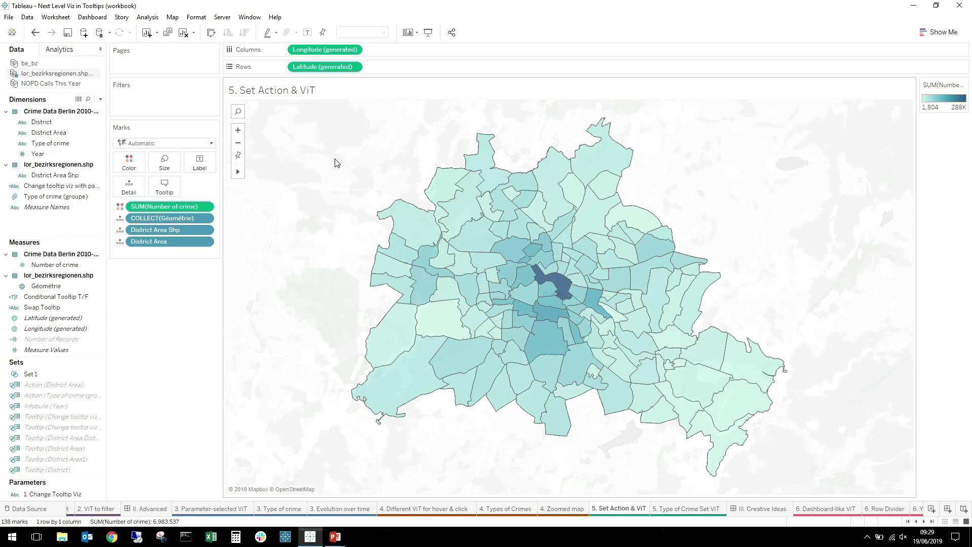
pyautogui.moveTo(335, 163); pyautogui.dragTo(575, 311)
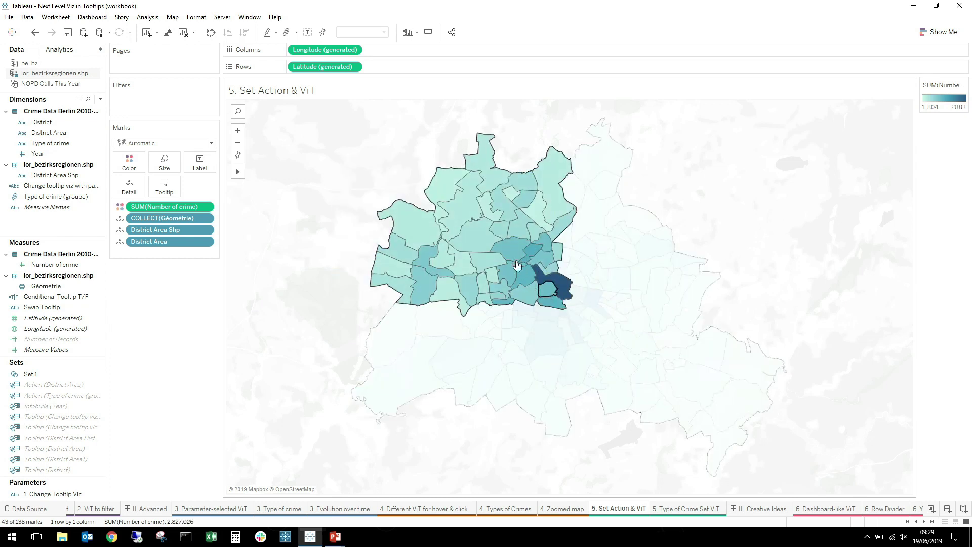
pyautogui.moveTo(492, 245)
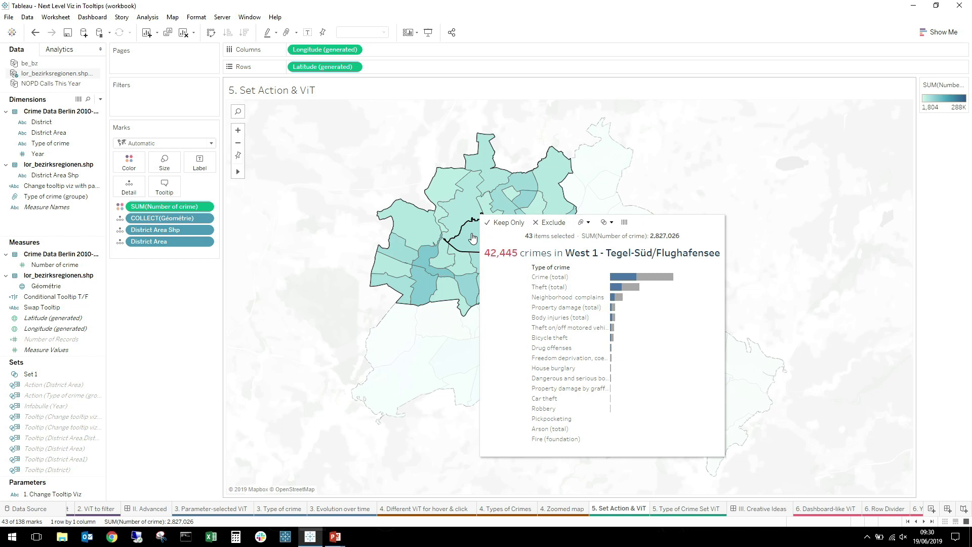
pyautogui.click(306, 184)
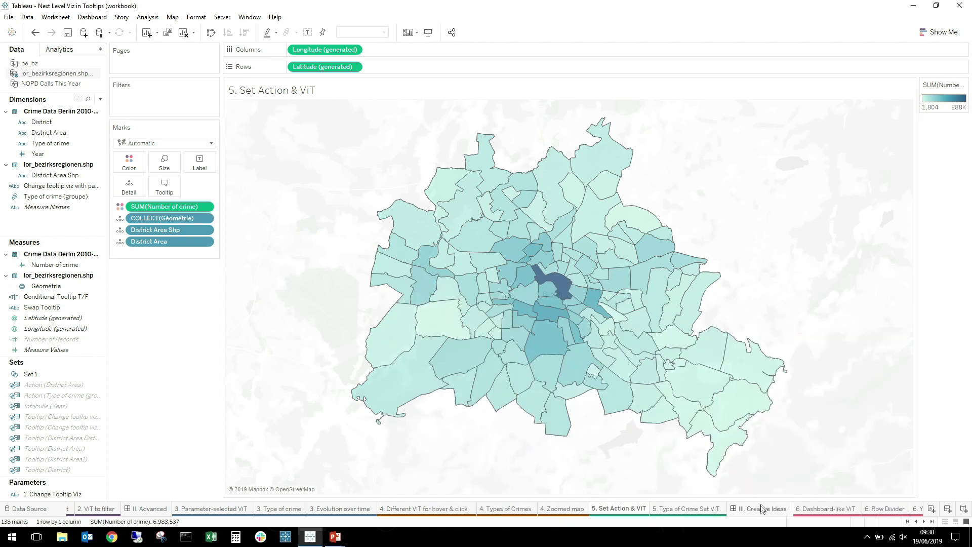
# Open the 6. Dashboard-like ViT worksheet and check the Marzahn-Hellersdorf tooltip in the word cloud.
pyautogui.moveTo(761, 511)
pyautogui.moveTo(841, 507)
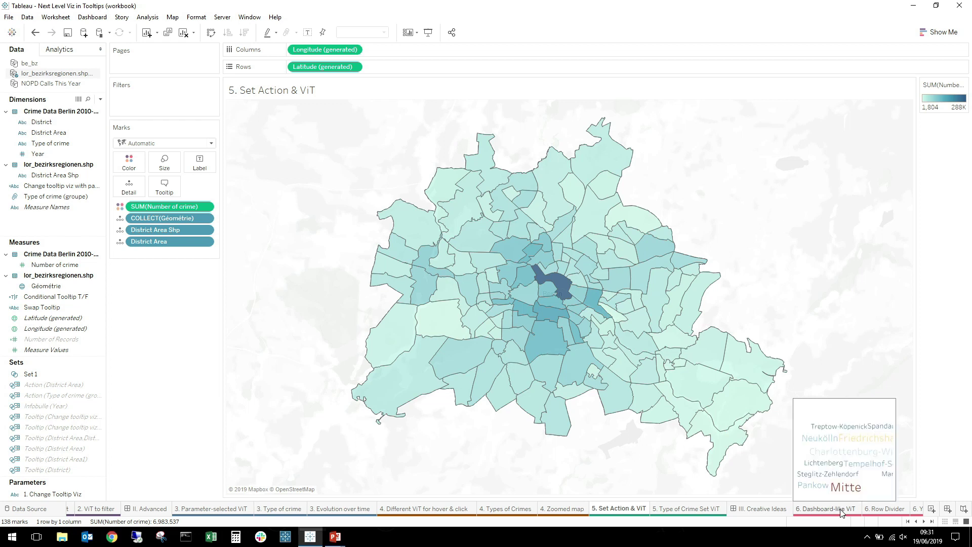
pyautogui.click(842, 510)
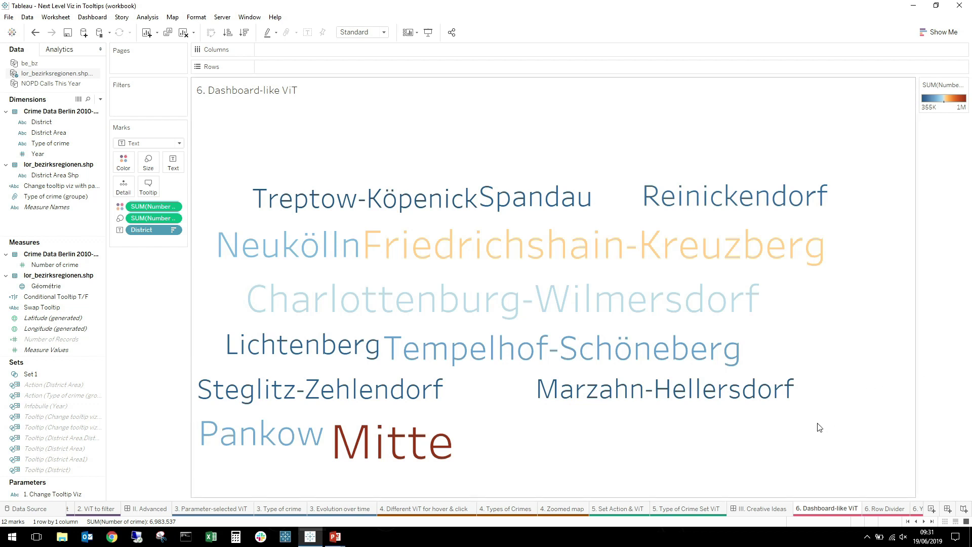
pyautogui.moveTo(701, 401)
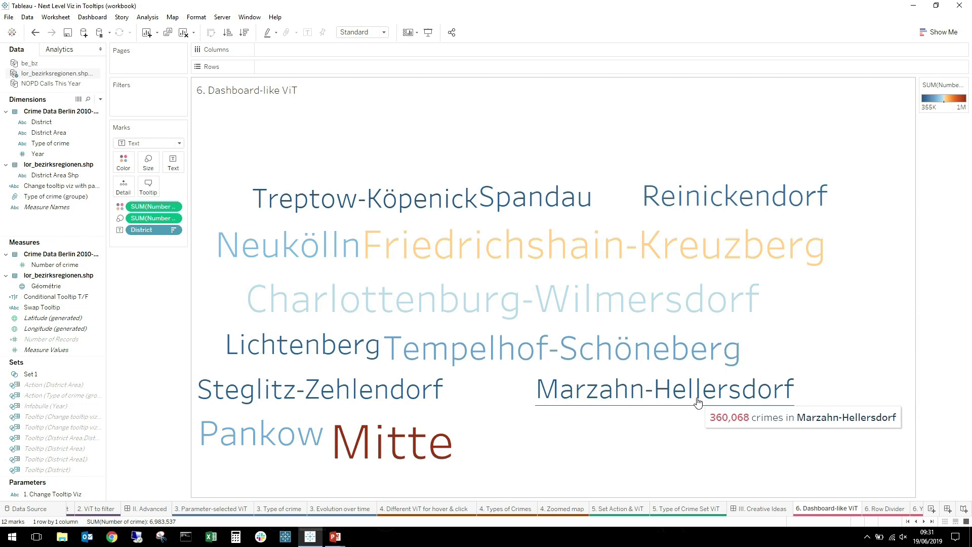
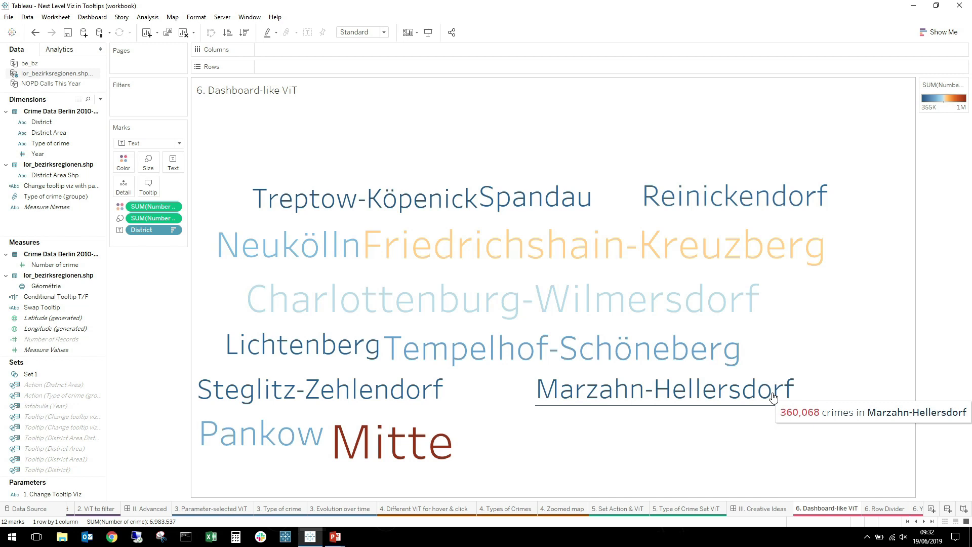
# Look over the 6. Year, 6. Types of Crime and 6. District Area worksheets.
pyautogui.click(925, 523)
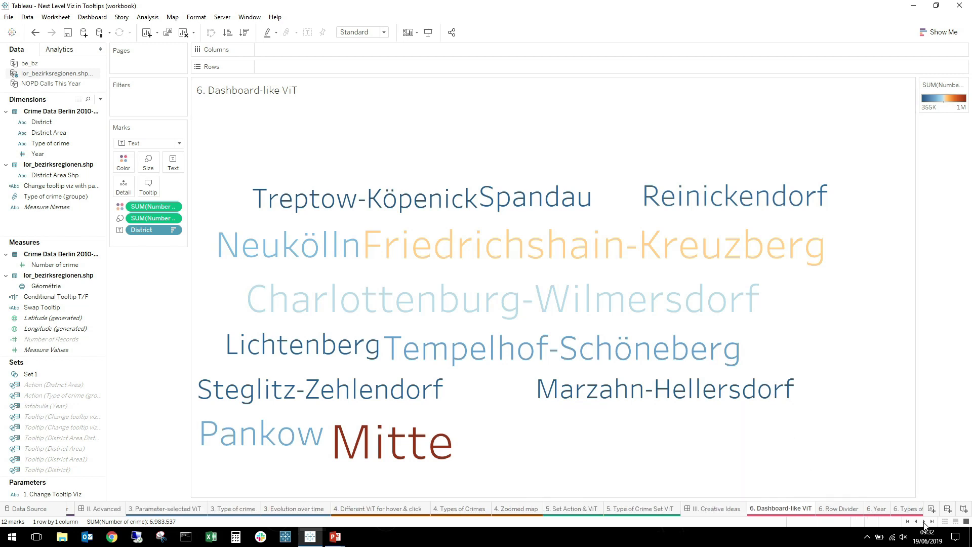
pyautogui.doubleClick(925, 522)
pyautogui.click(743, 509)
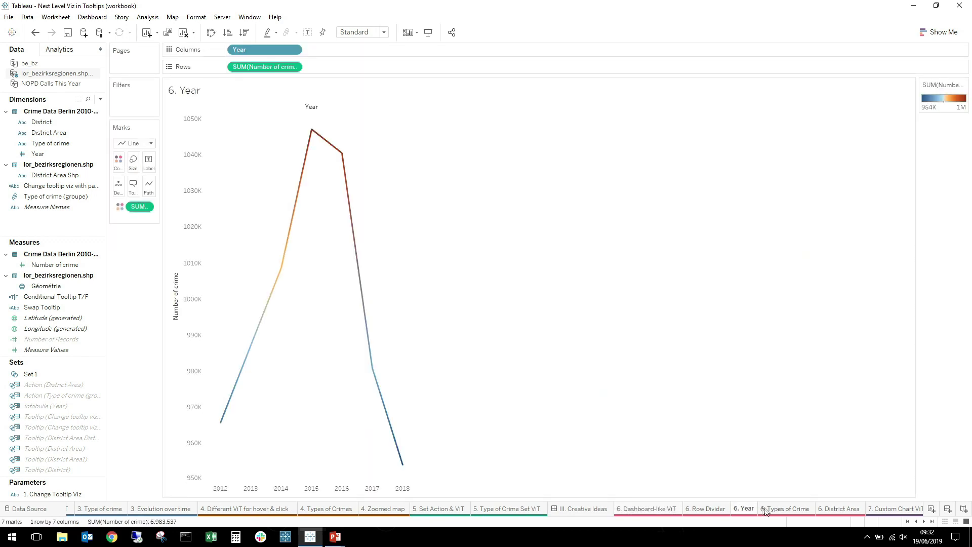
pyautogui.click(783, 509)
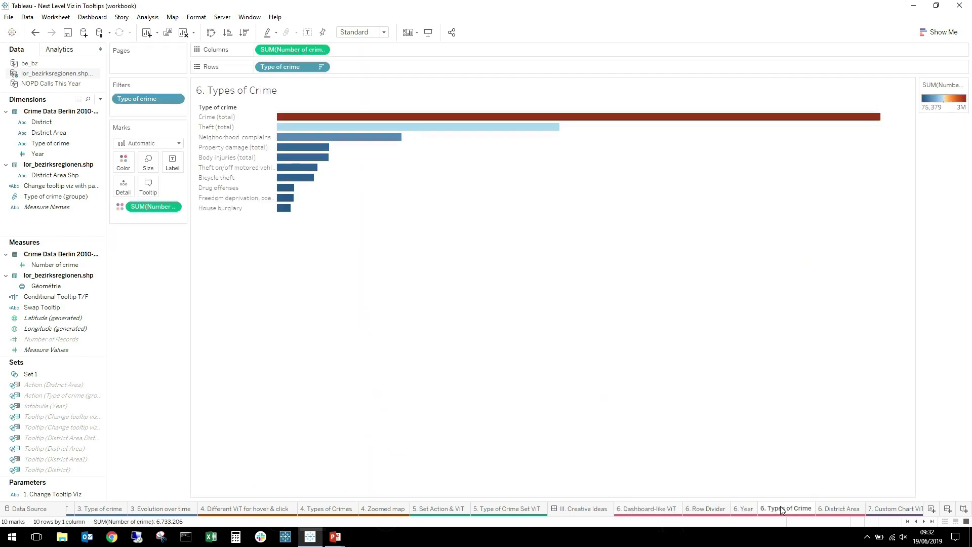
pyautogui.click(841, 511)
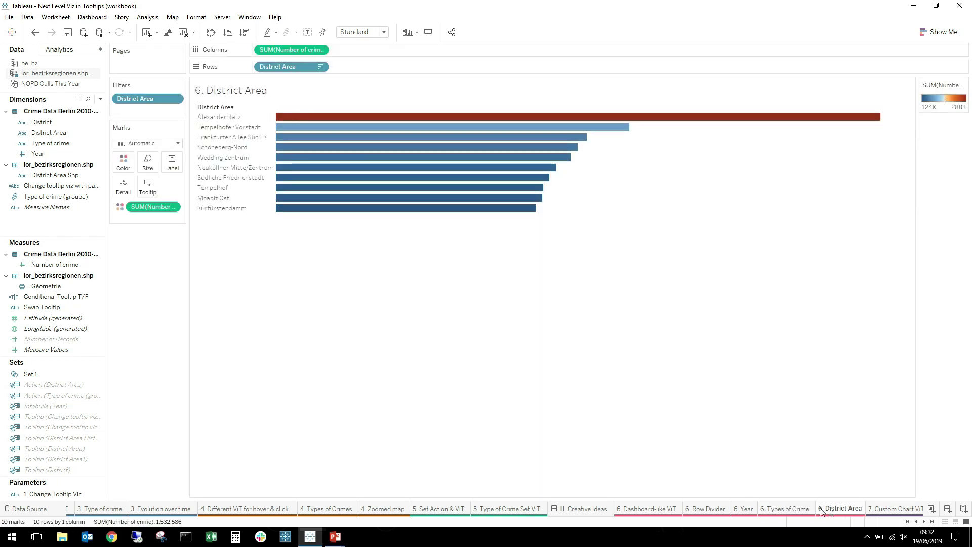
# Return to the 6. Dashboard-like ViT sheet and review its district tooltips and the tooltip's text definition.
pyautogui.click(651, 510)
pyautogui.moveTo(551, 360)
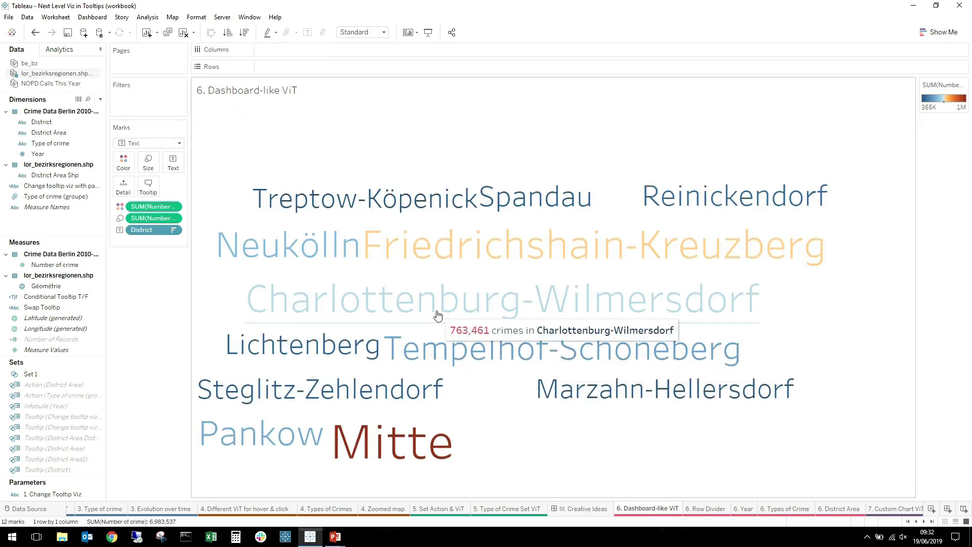
pyautogui.moveTo(329, 254)
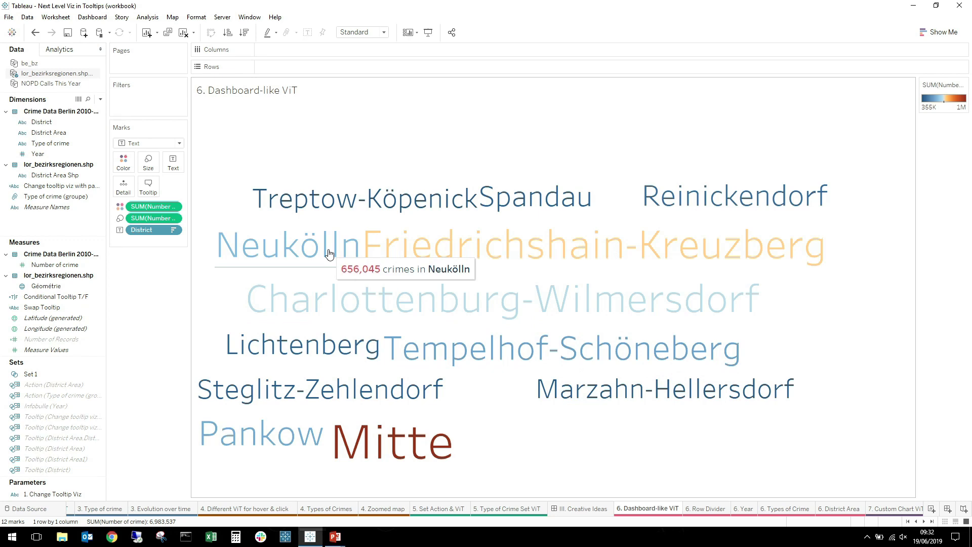
pyautogui.click(148, 186)
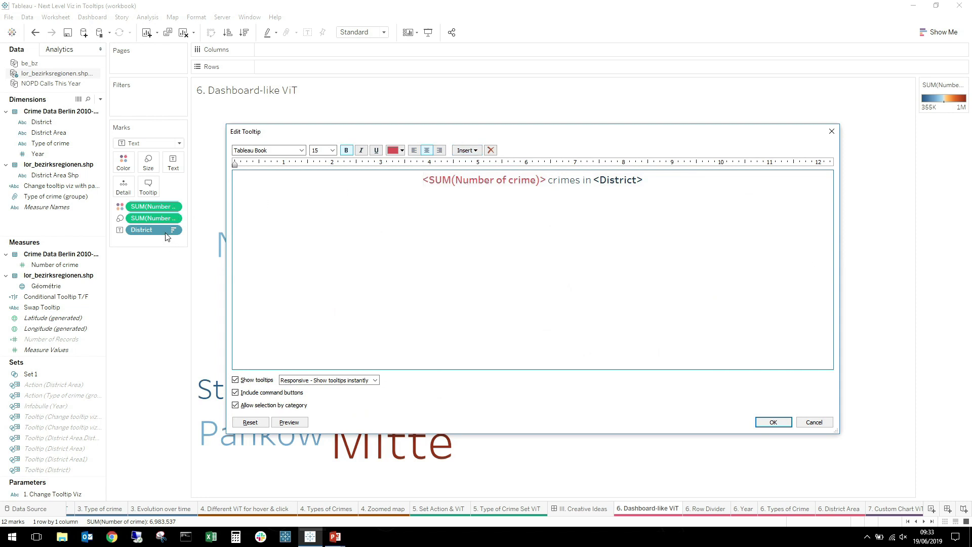
pyautogui.click(834, 133)
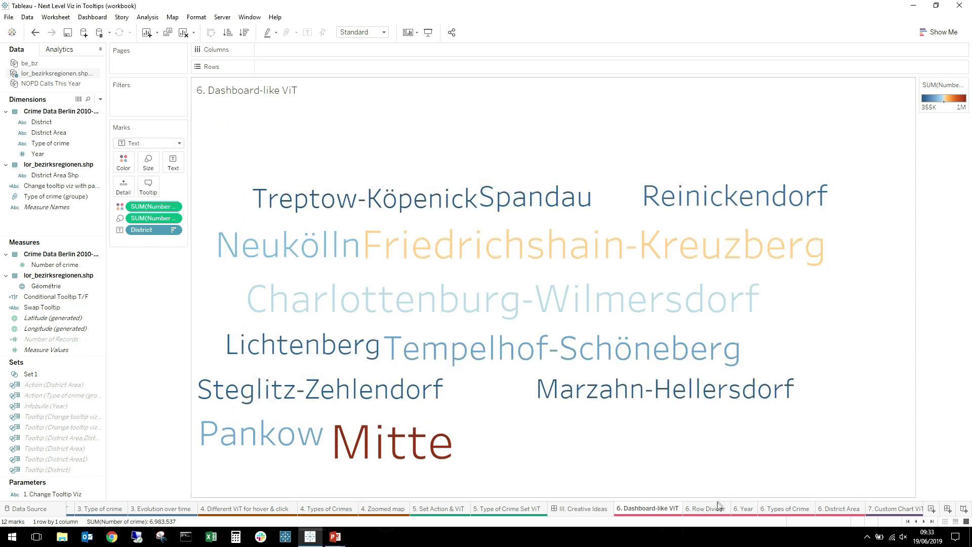
# Examine the 6. Row Divider worksheet and return to the 6. Dashboard-like ViT sheet.
pyautogui.moveTo(717, 507)
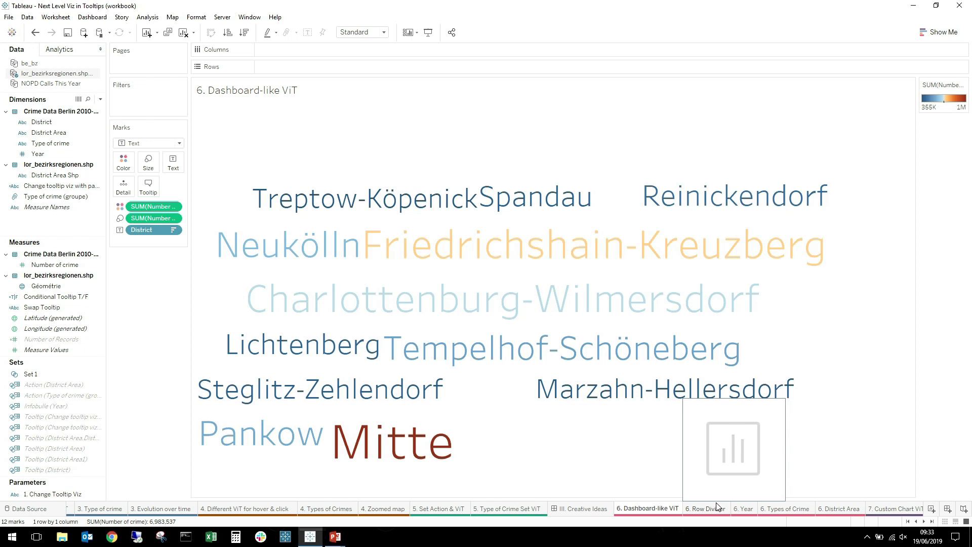
pyautogui.click(706, 509)
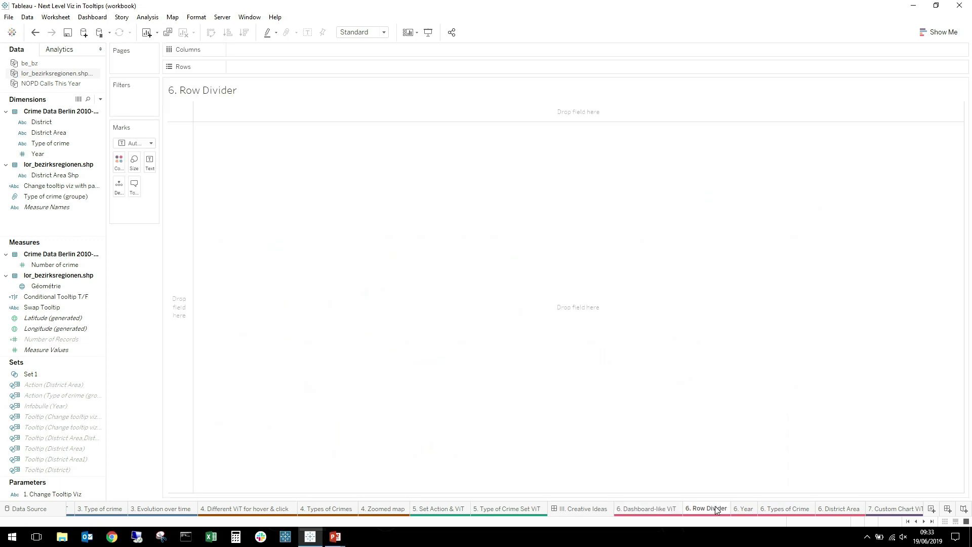
pyautogui.click(653, 510)
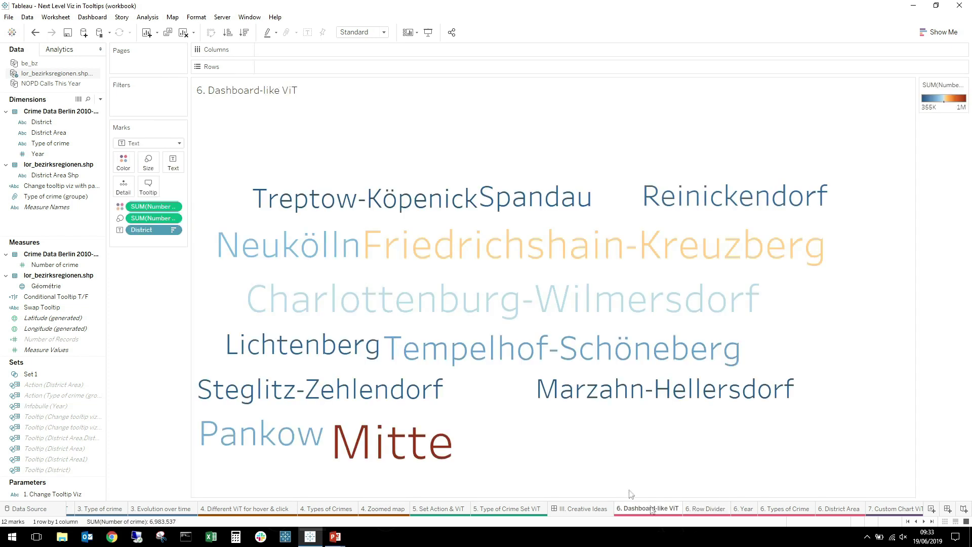
# Open the word cloud's tooltip for editing and insert the 6. Row Divider sheet below the crime count line.
pyautogui.click(148, 185)
pyautogui.click(666, 187)
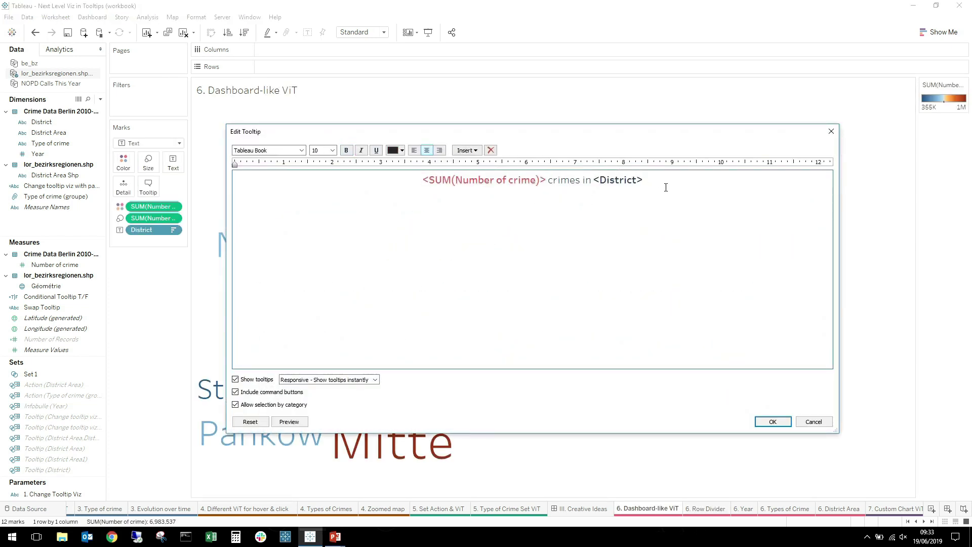
pyautogui.click(465, 150)
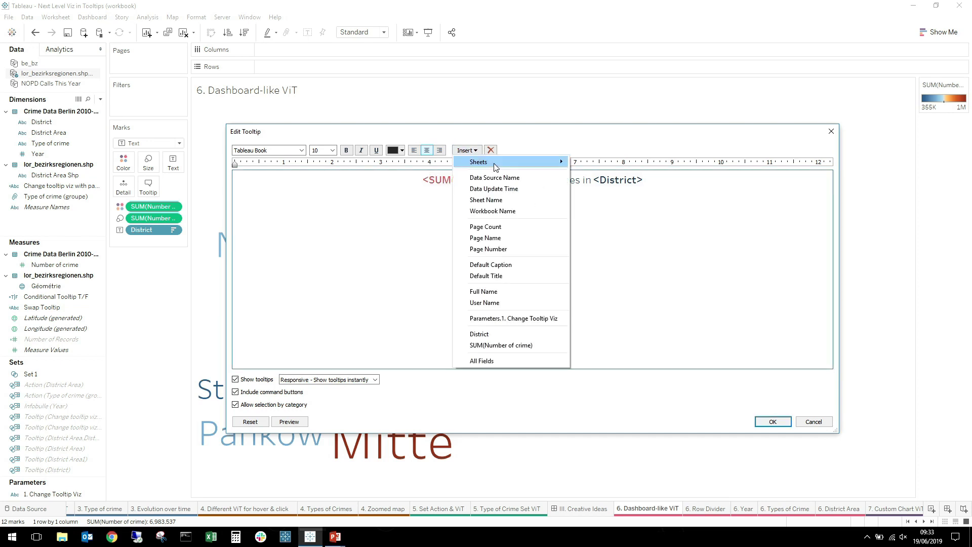
pyautogui.moveTo(495, 166)
pyautogui.click(628, 342)
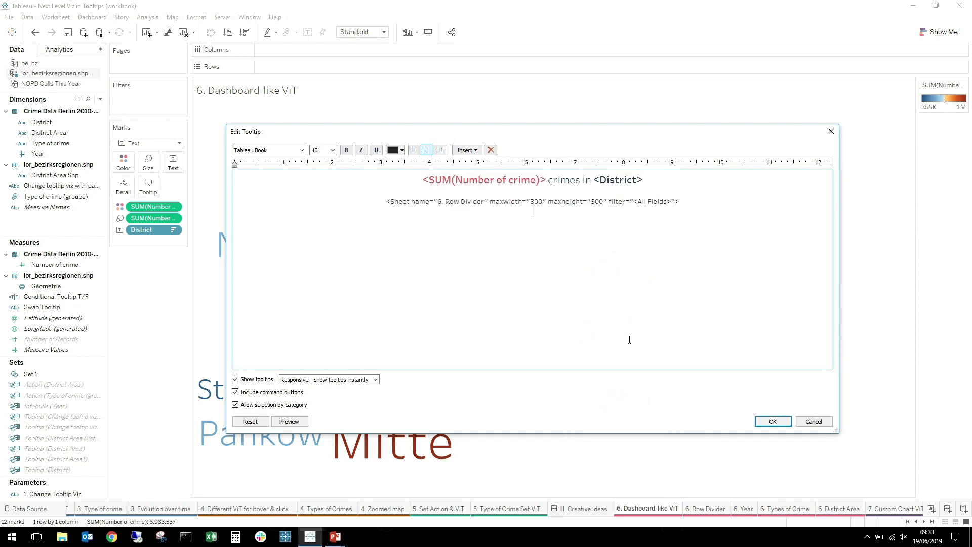
# Set the Row Divider sheet's maxwidth to 500 and maxheight to 9, and preview the tooltip.
pyautogui.tripleClick(543, 202)
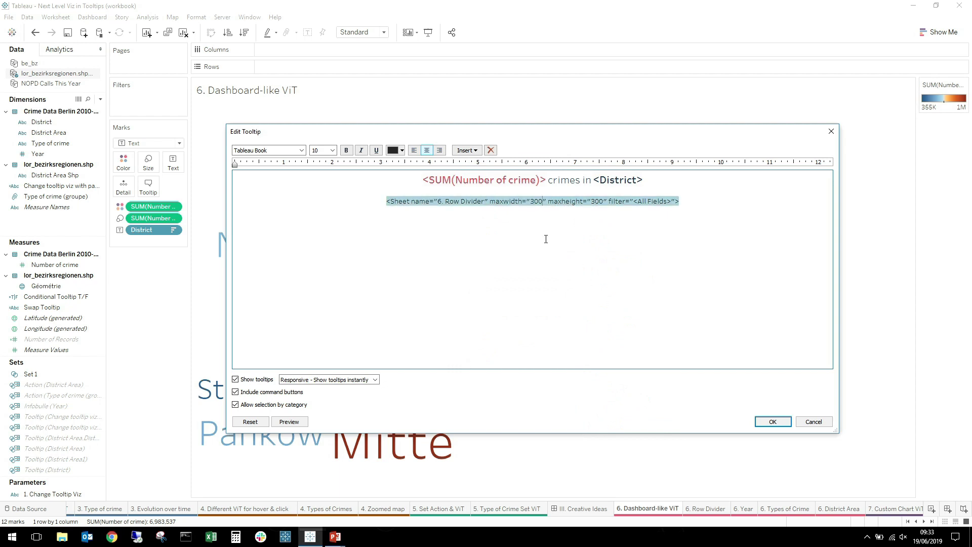
pyautogui.press('BackSpace')
pyautogui.press('BackSpace')
pyautogui.press('BackSpace')
pyautogui.write('500')
pyautogui.press('BackSpace')
pyautogui.press('BackSpace')
pyautogui.press('BackSpace')
pyautogui.write('9')
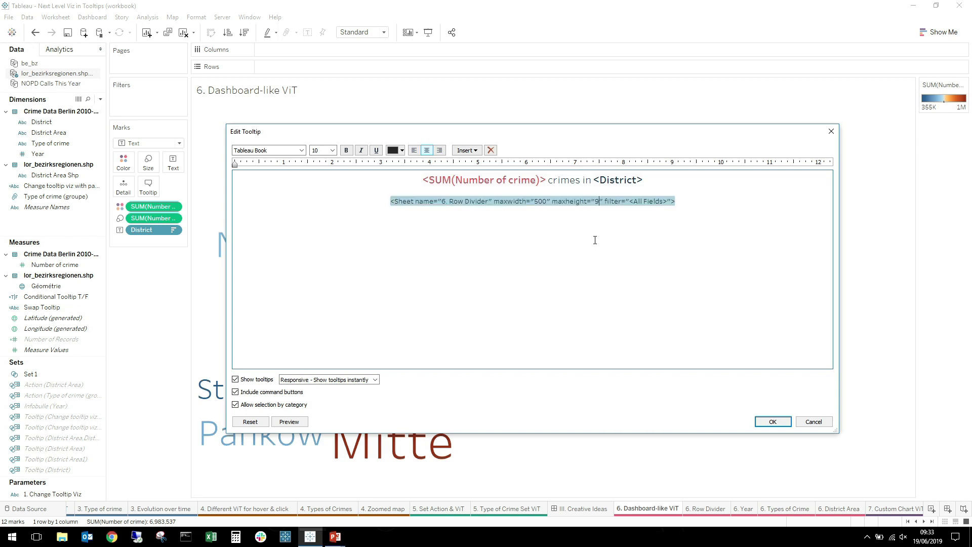
pyautogui.moveTo(292, 422)
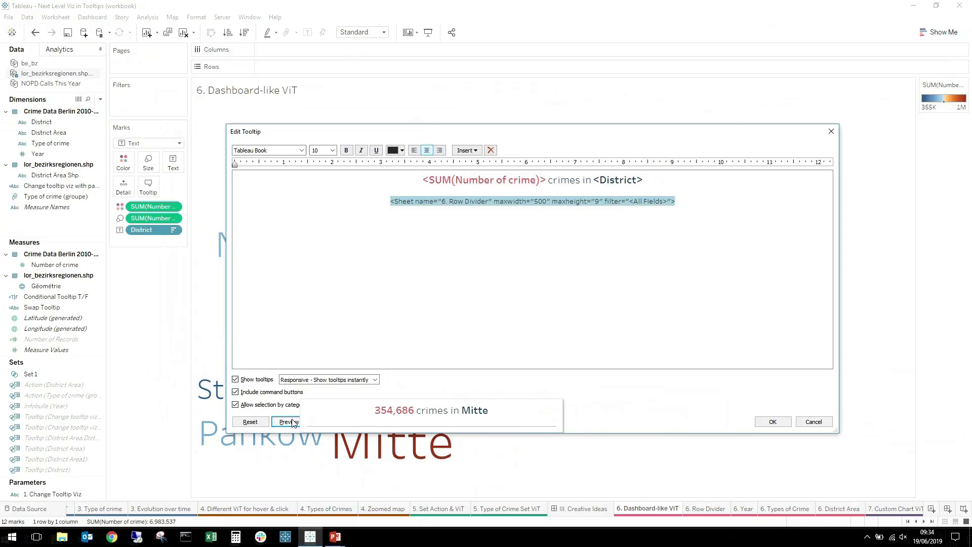
# Insert the 6. Year sheet below the row divider, set its maxwidth to 500 and preview the tooltip.
pyautogui.click(709, 207)
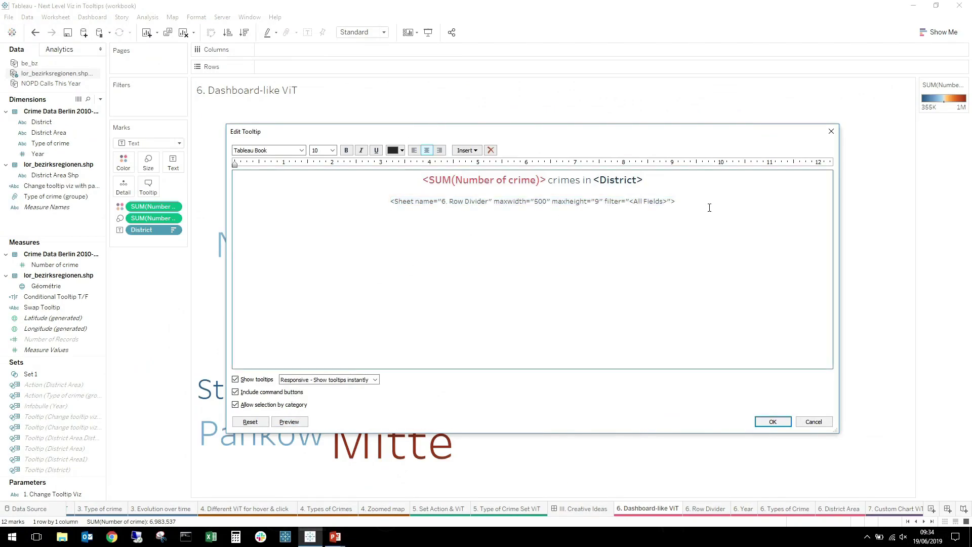
pyautogui.click(474, 152)
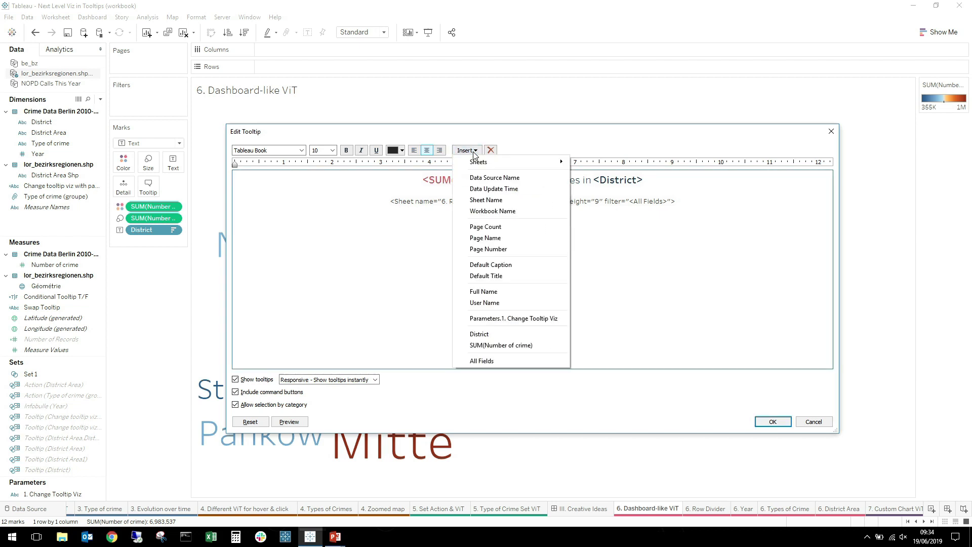
pyautogui.moveTo(537, 162)
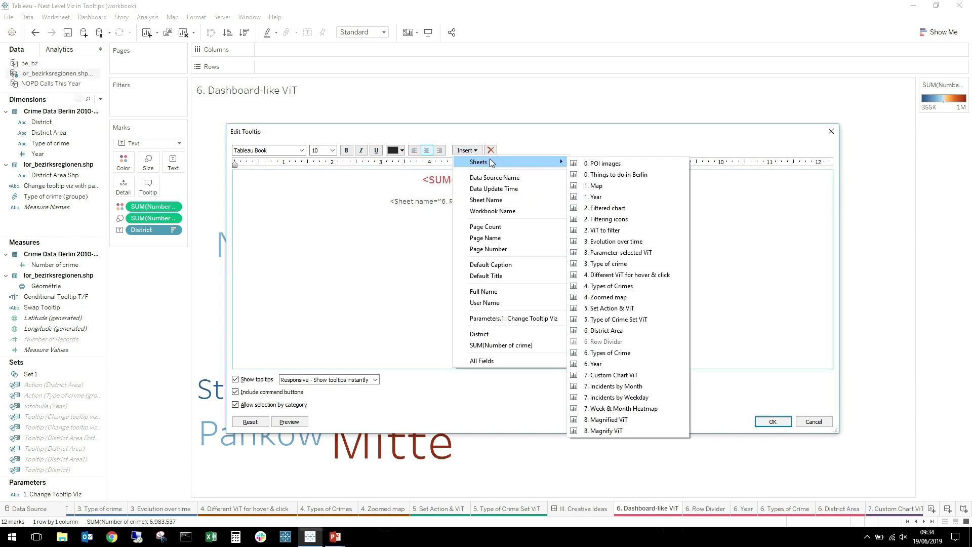
pyautogui.click(629, 364)
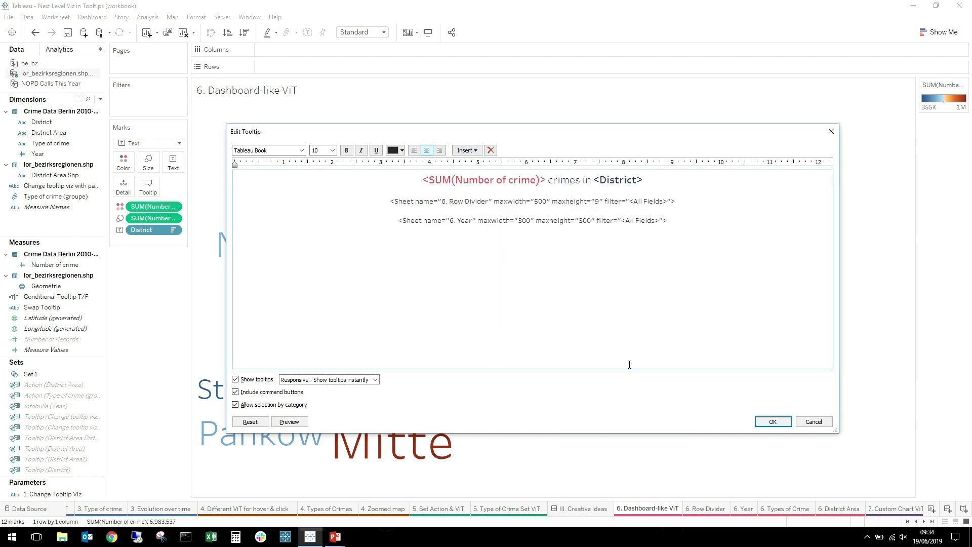
pyautogui.tripleClick(523, 221)
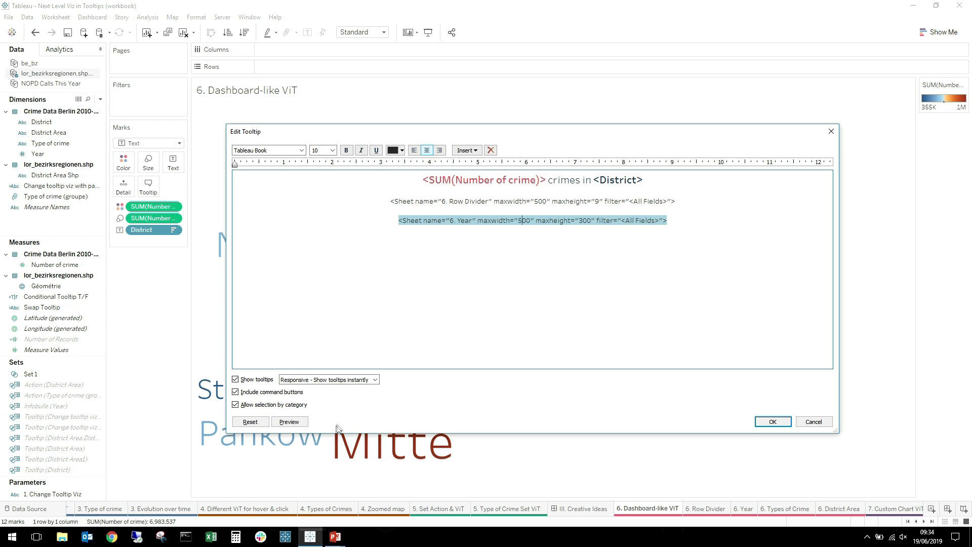
pyautogui.moveTo(299, 427)
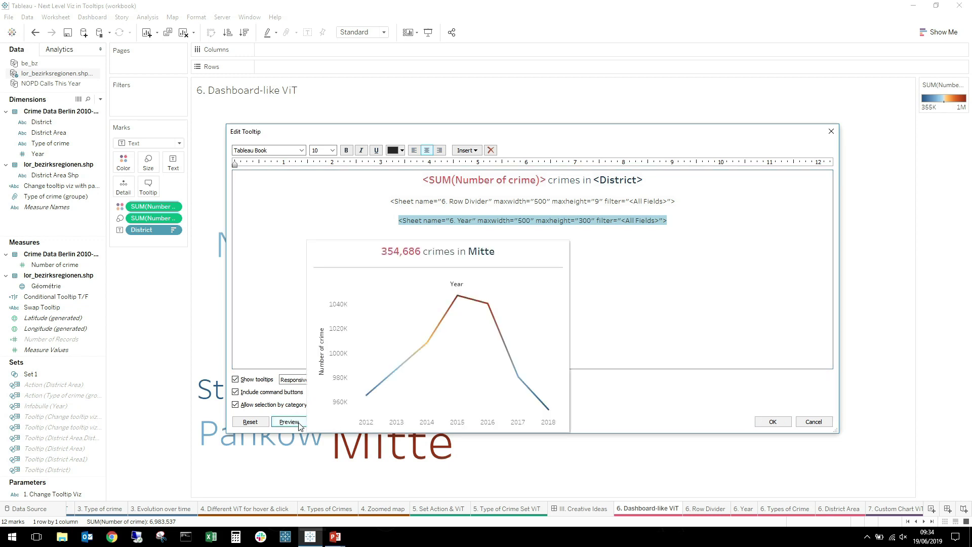
# Set the 6. Year sheet's maxheight to 250 and preview the tooltip.
pyautogui.tripleClick(585, 221)
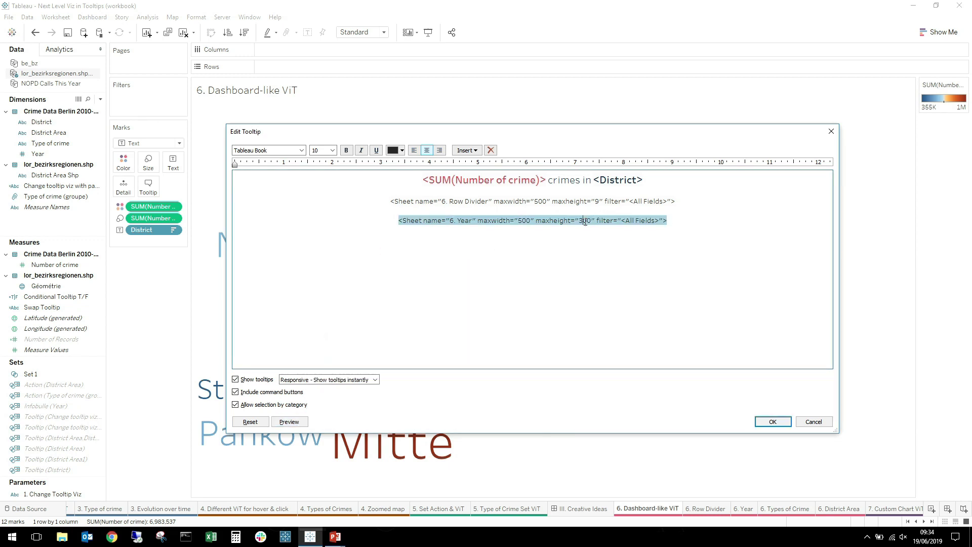
pyautogui.hotkey('ctrl', 'z')
pyautogui.moveTo(293, 427)
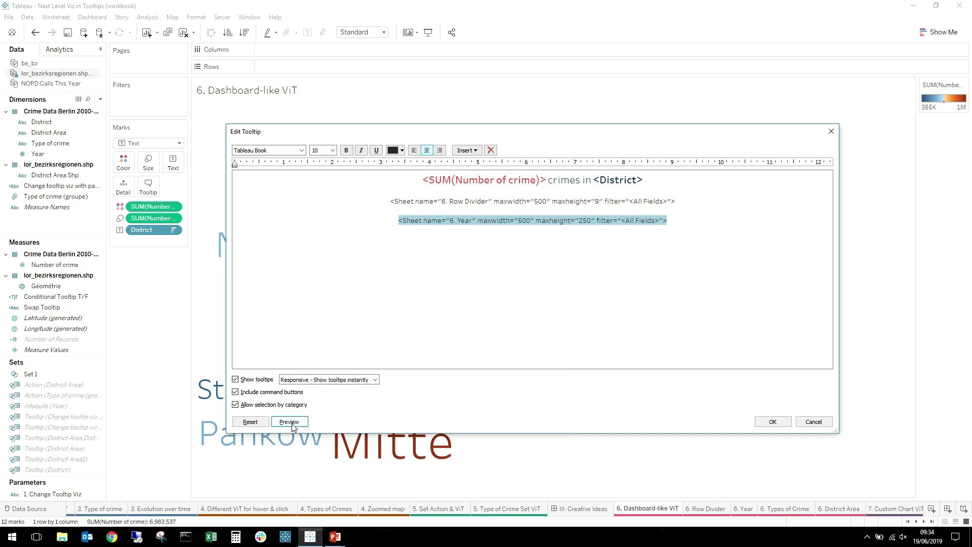
pyautogui.click(687, 226)
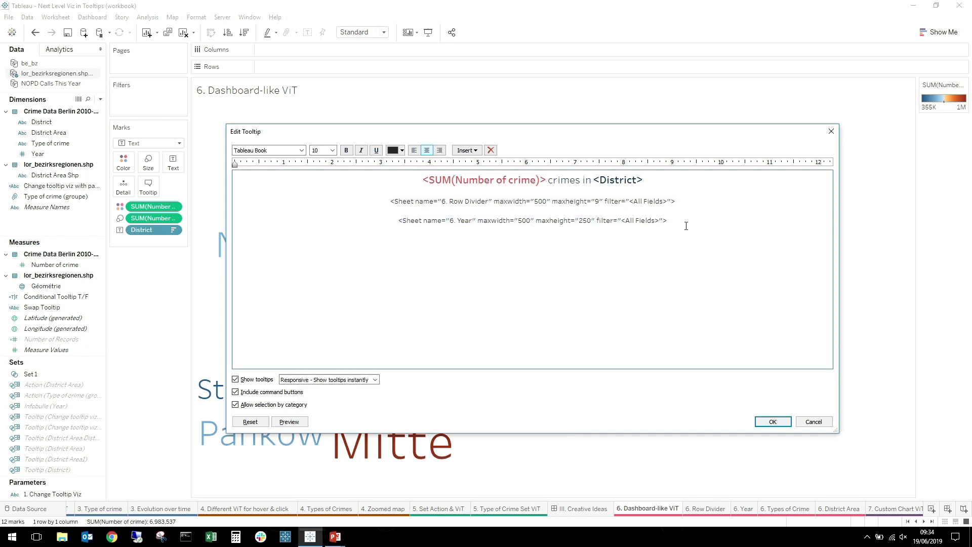
pyautogui.click(467, 150)
pyautogui.moveTo(495, 162)
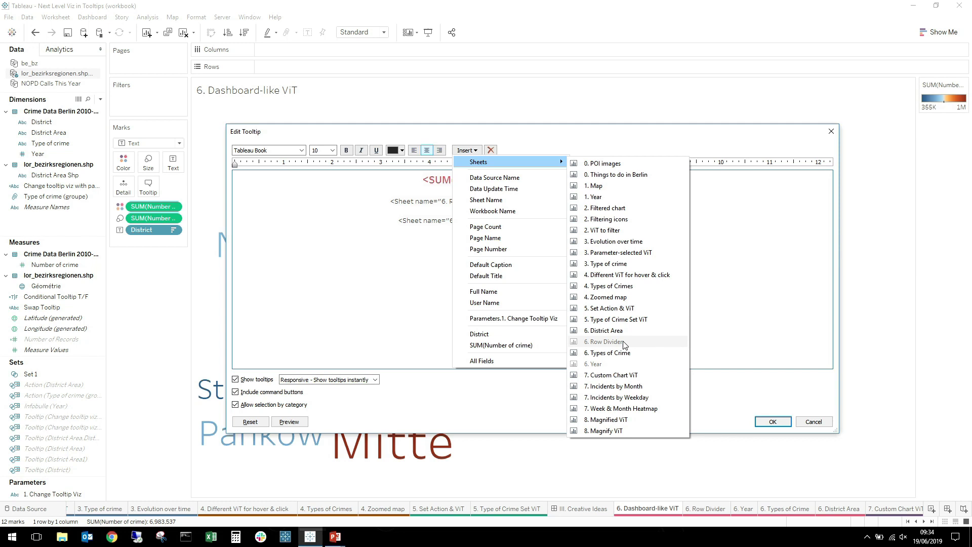
pyautogui.click(749, 280)
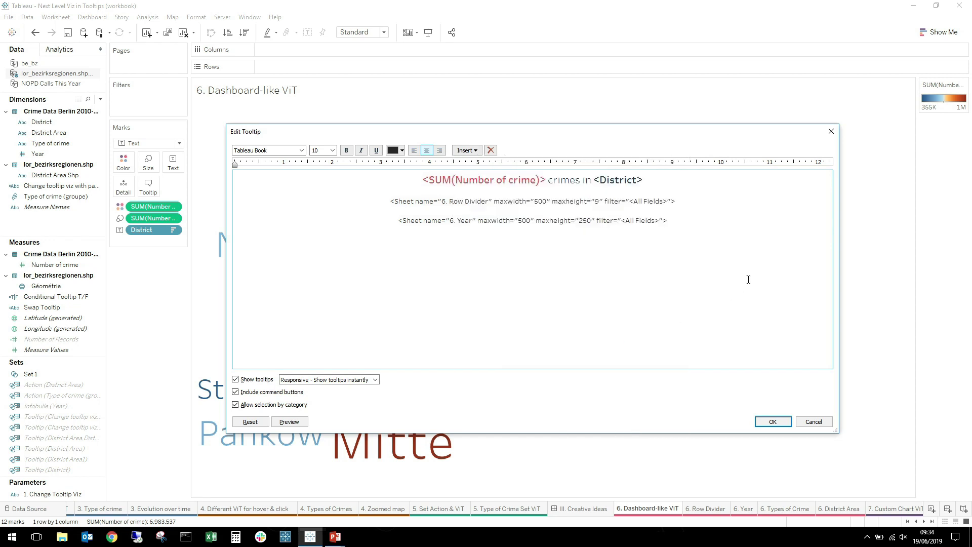
# Copy the Row Divider sheet reference below the 6. Year sheet without an extra blank line and preview the tooltip.
pyautogui.moveTo(485, 203); pyautogui.dragTo(347, 195)
pyautogui.hotkey('ctrl', 'c')
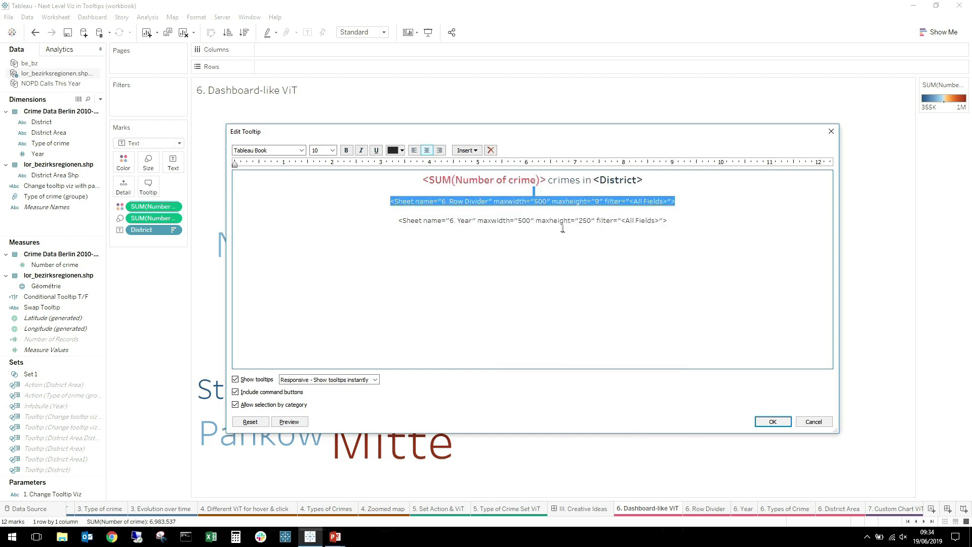
pyautogui.click(540, 237)
pyautogui.hotkey('ctrl', 'v')
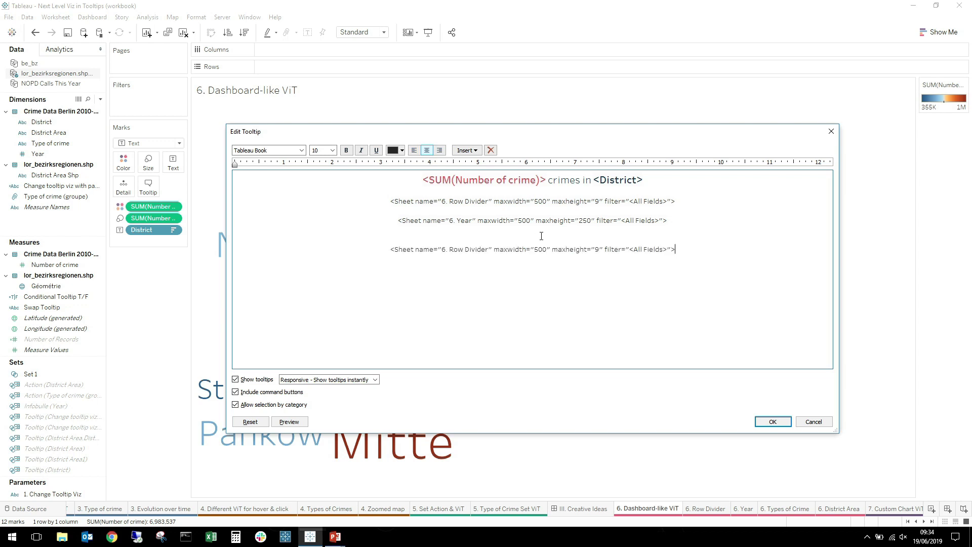
pyautogui.press('BackSpace')
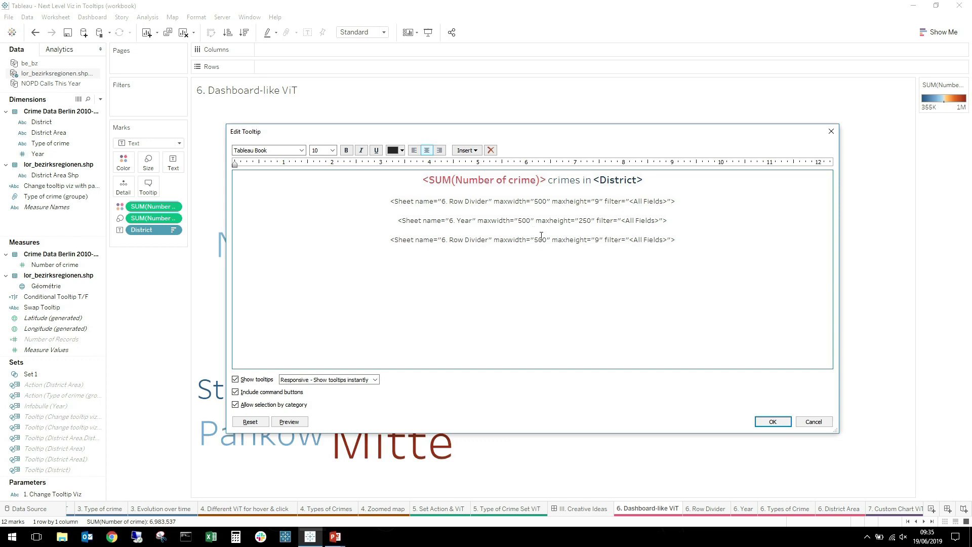
pyautogui.click(303, 423)
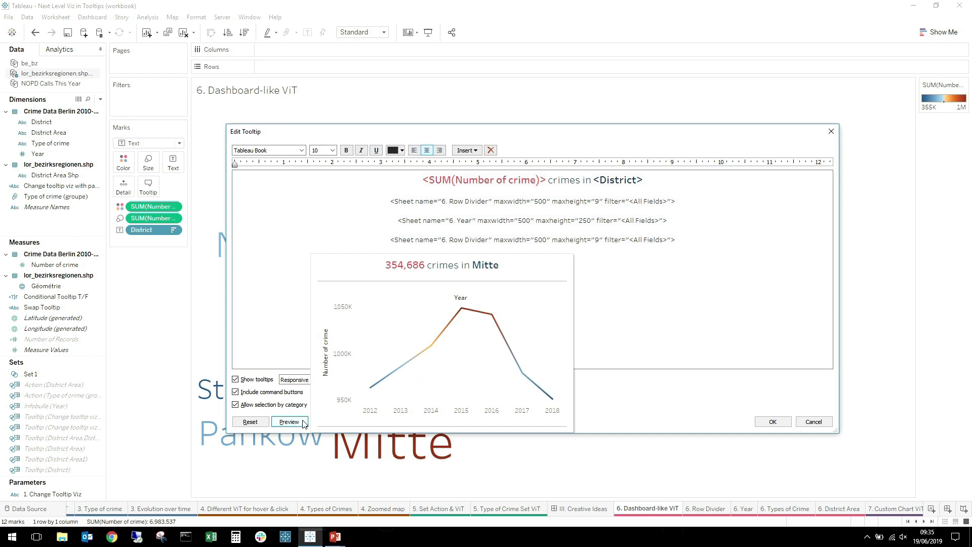
# Insert the 6. Types of Crime and 6. District Area sheets beneath the second row divider.
pyautogui.click(712, 249)
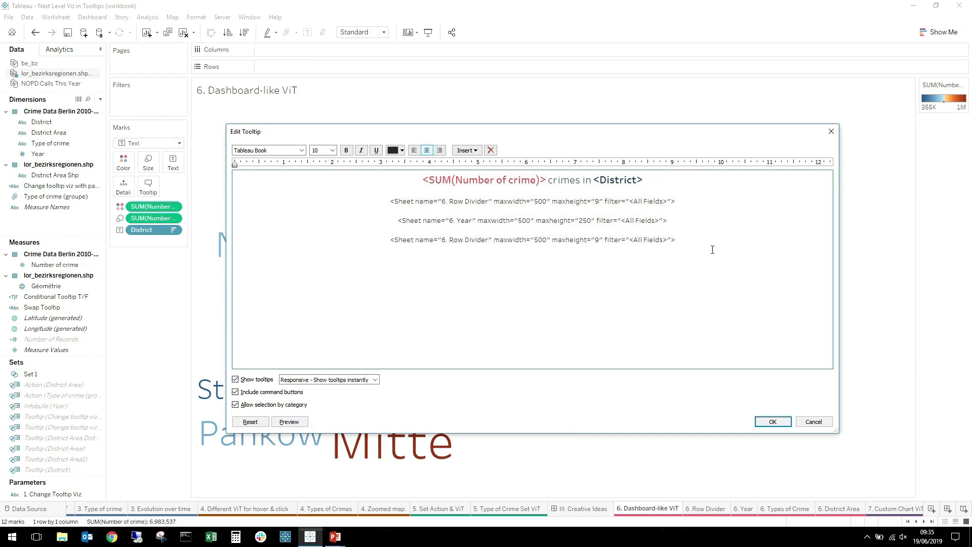
pyautogui.press('Return')
pyautogui.click(476, 156)
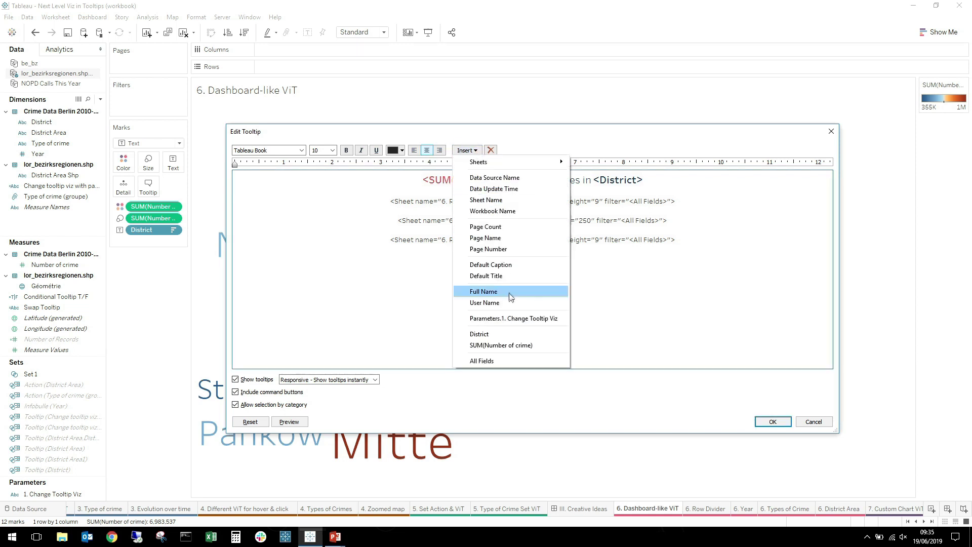
pyautogui.moveTo(521, 163)
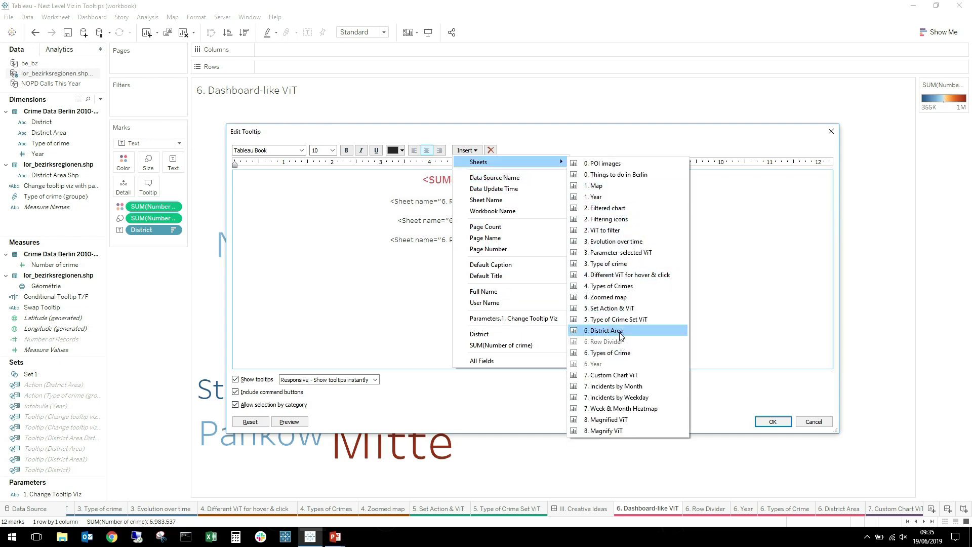
pyautogui.click(621, 353)
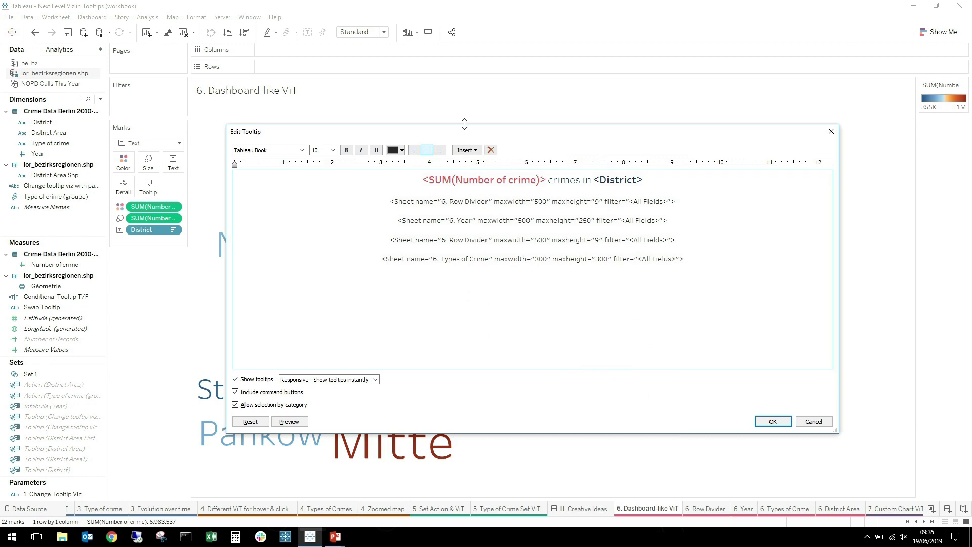
pyautogui.click(479, 151)
pyautogui.moveTo(493, 162)
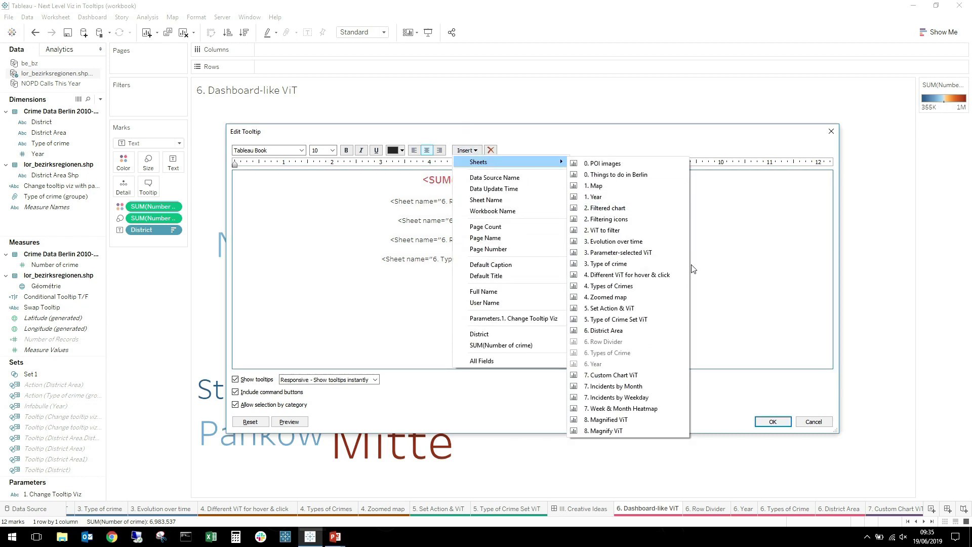
pyautogui.click(643, 332)
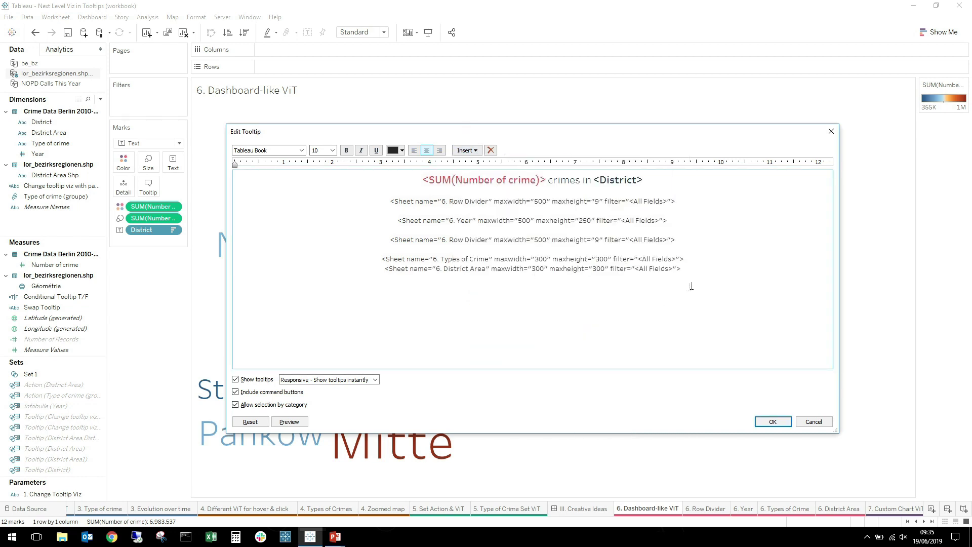
# Set the Types of Crime and District Area references to font size 22 and join them without a line break between them.
pyautogui.moveTo(691, 268); pyautogui.dragTo(427, 250)
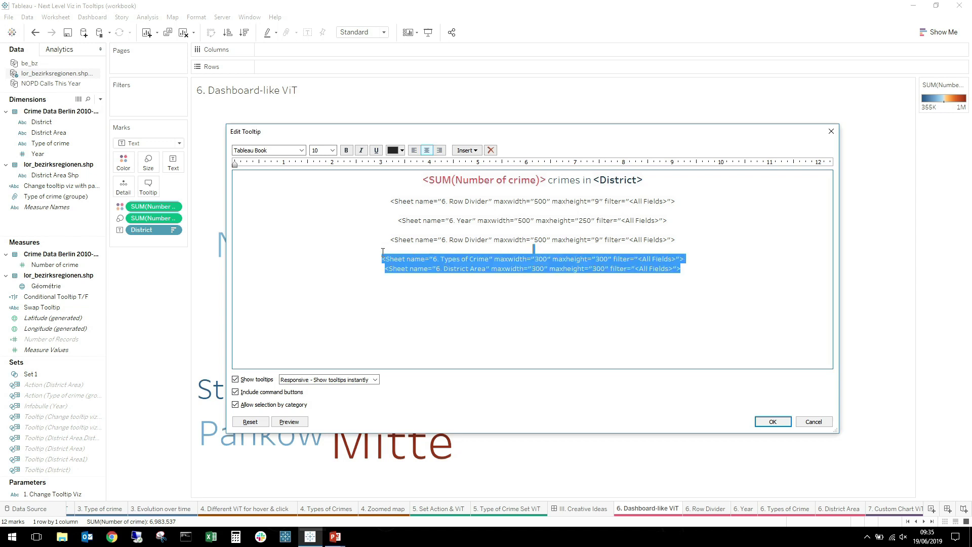
pyautogui.click(332, 150)
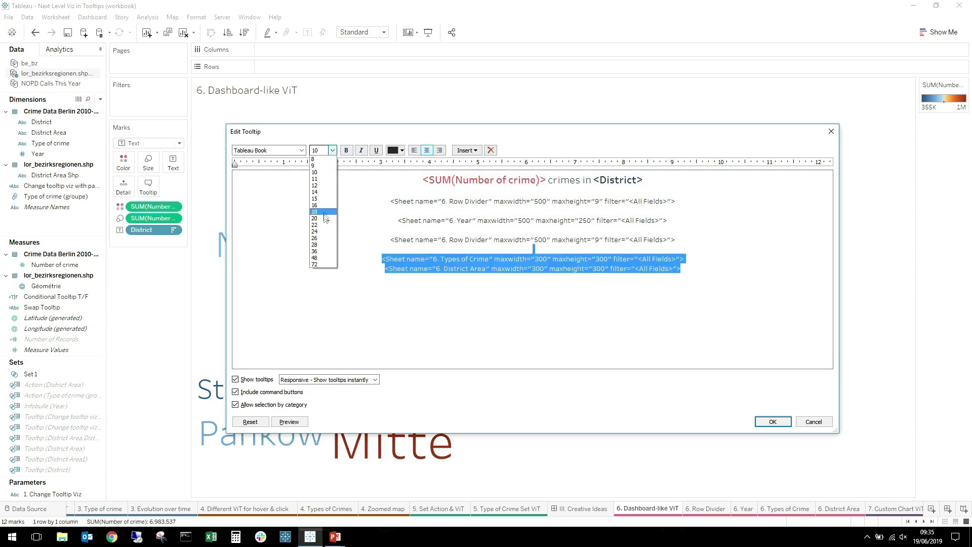
pyautogui.click(324, 224)
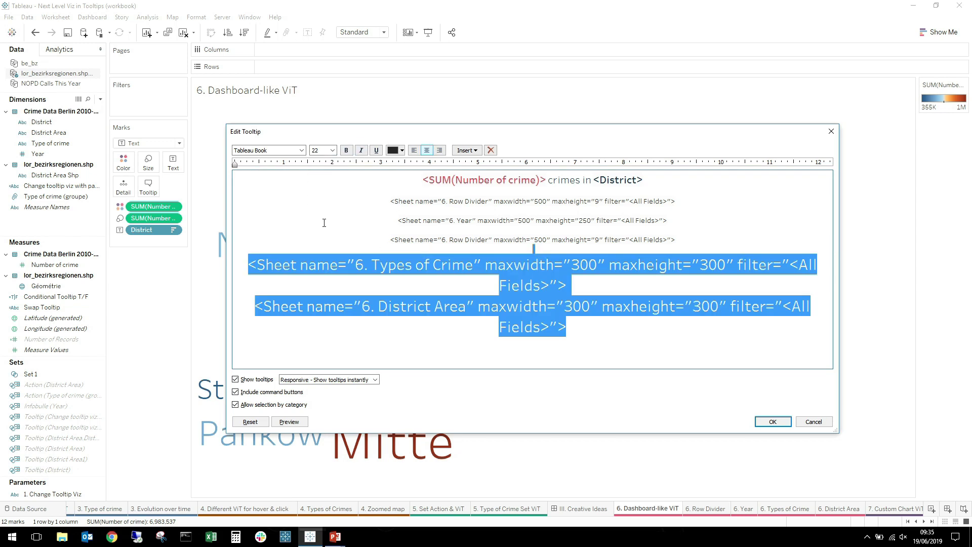
pyautogui.click(627, 341)
pyautogui.click(258, 310)
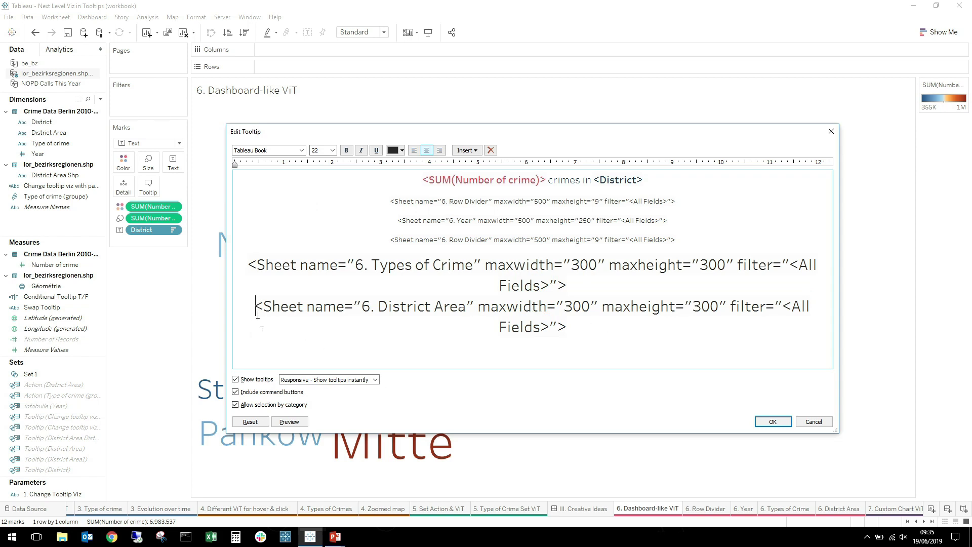
pyautogui.press('BackSpace')
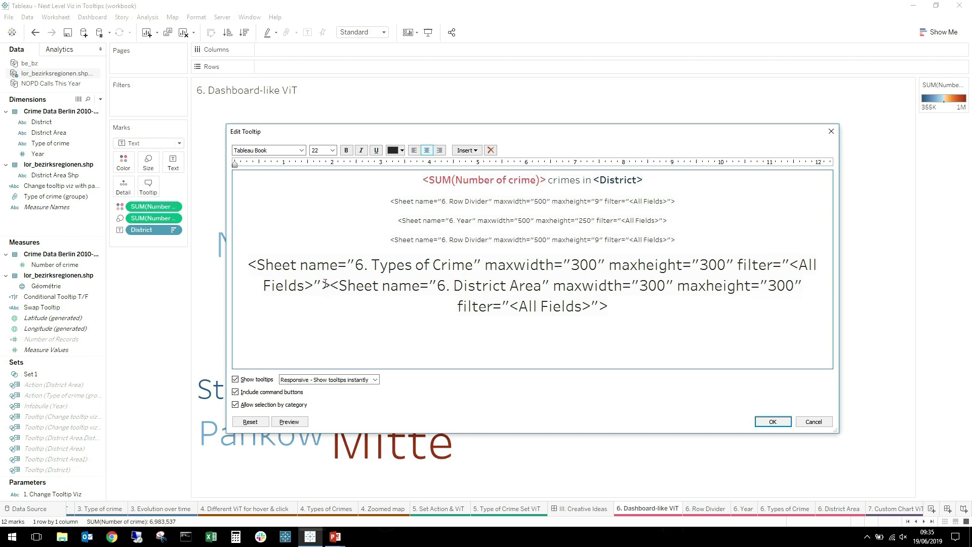
pyautogui.tripleClick(339, 296)
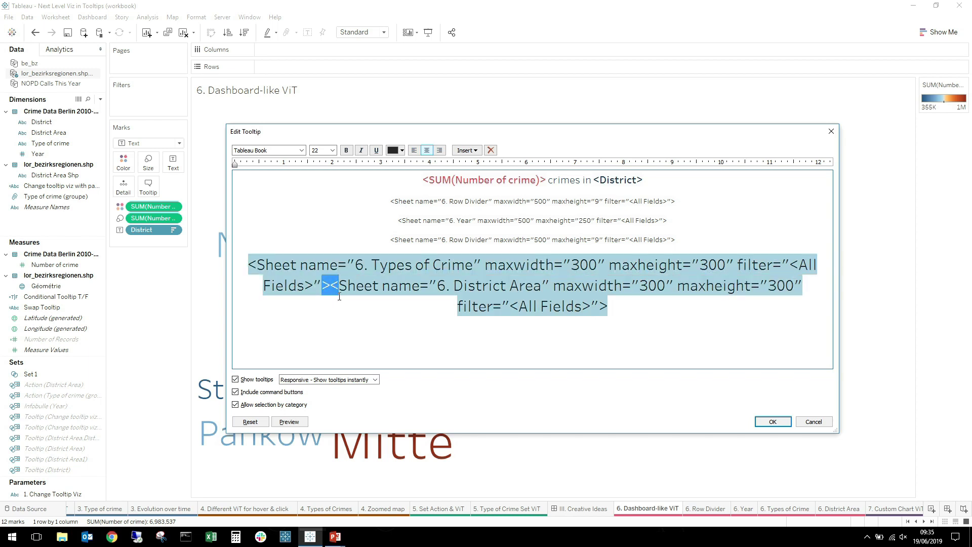
pyautogui.click(488, 336)
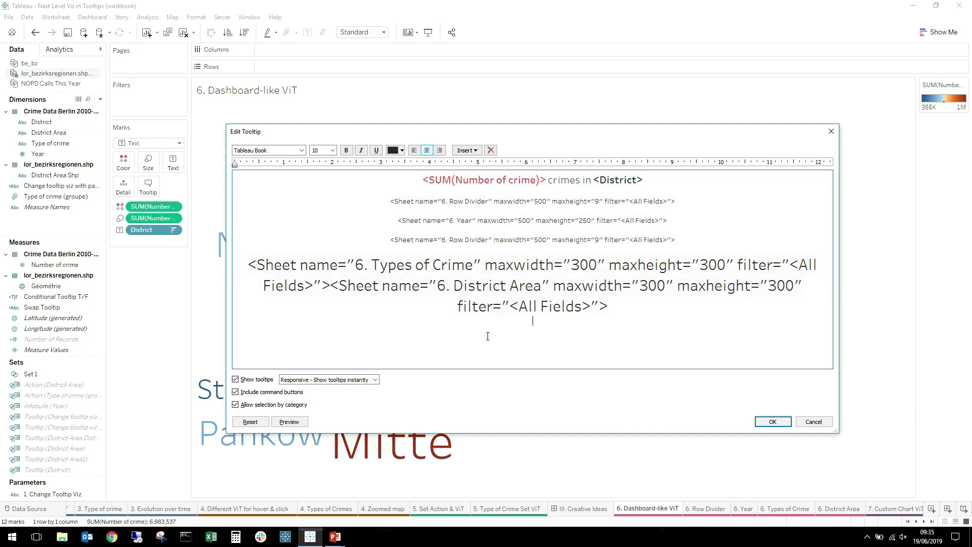
# Set the maxwidth of the 6. Types of Crime sheet reference to 250 in the tooltip.
pyautogui.doubleClick(576, 262)
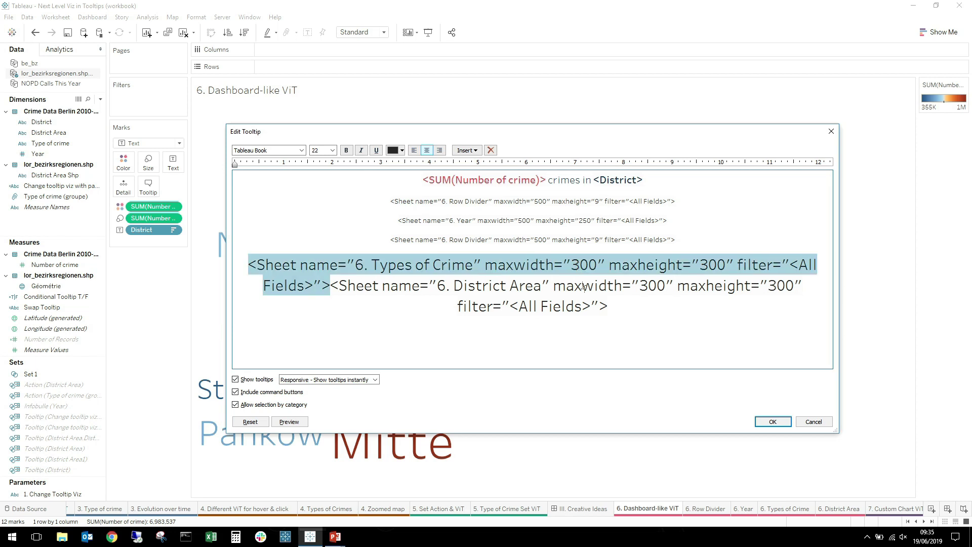
pyautogui.press('BackSpace')
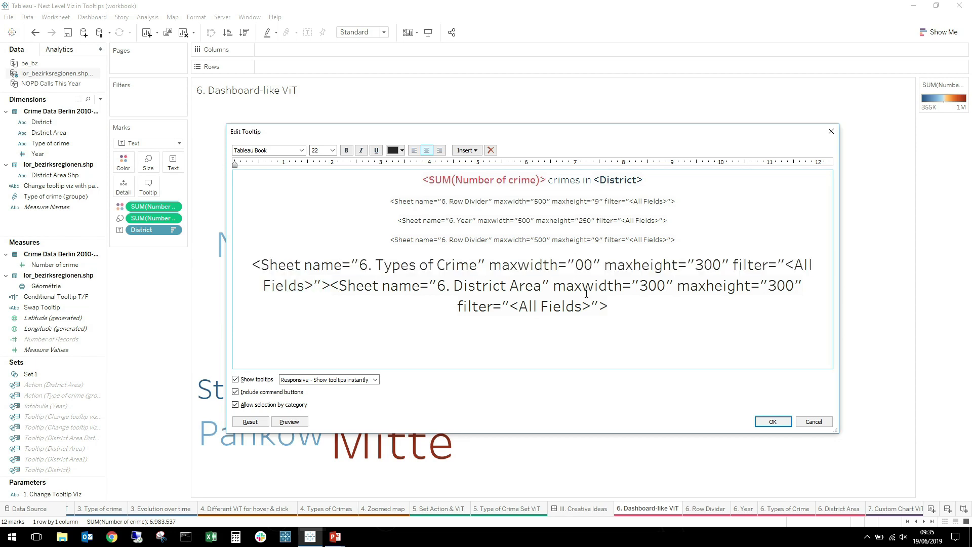
pyautogui.write('2')
pyautogui.press('Delete')
pyautogui.write('5')
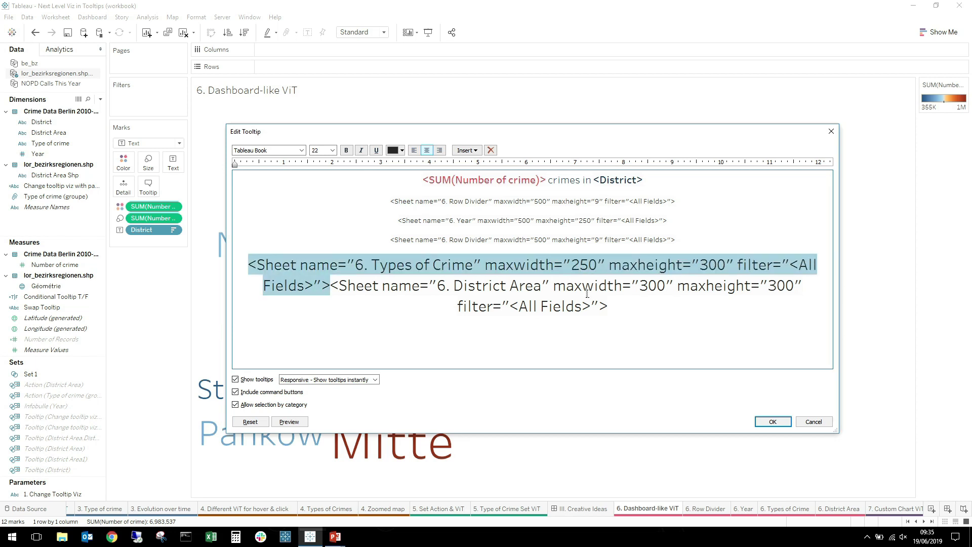
# Set the 6. District Area reference's maxwidth to 250, preview the tooltip and apply the edits.
pyautogui.doubleClick(652, 290)
pyautogui.press('BackSpace')
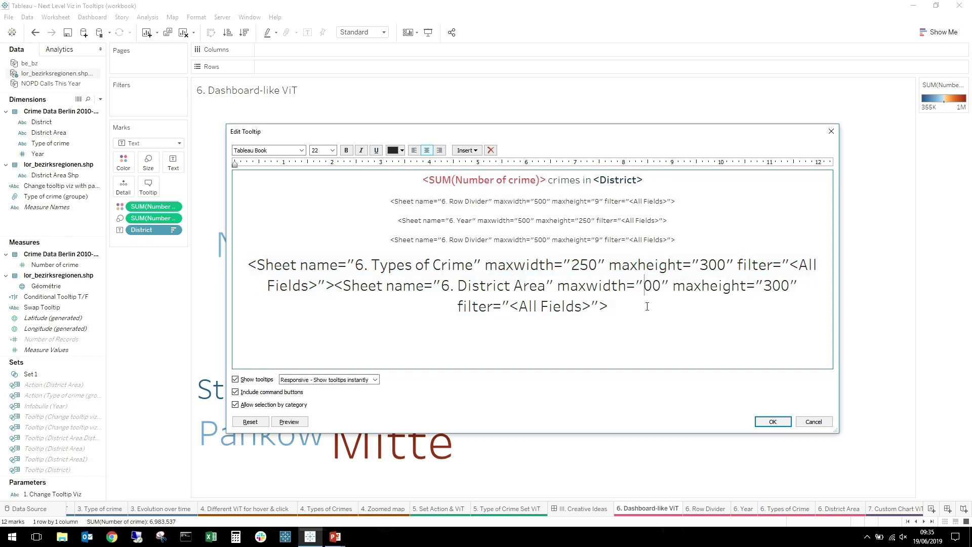
pyautogui.write('2')
pyautogui.press('Delete')
pyautogui.write('5')
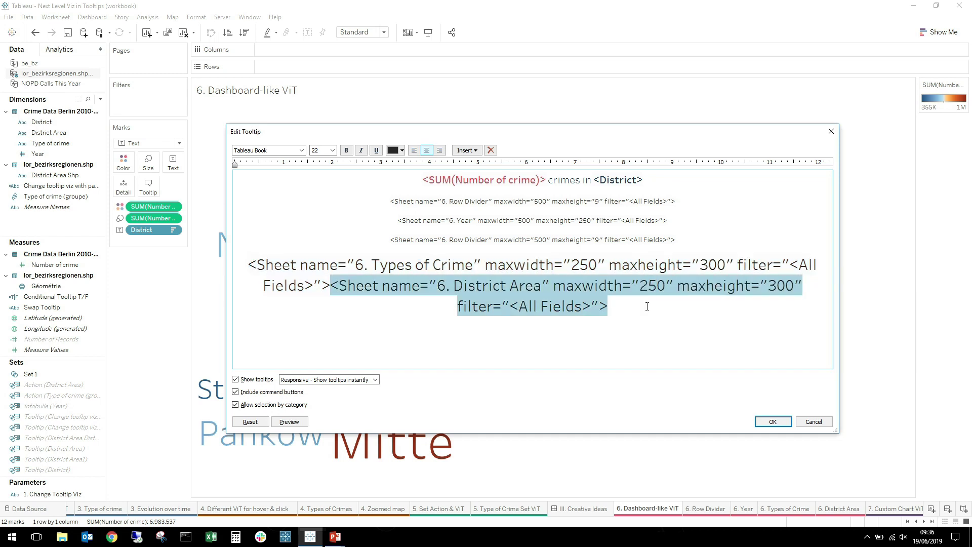
pyautogui.click(291, 422)
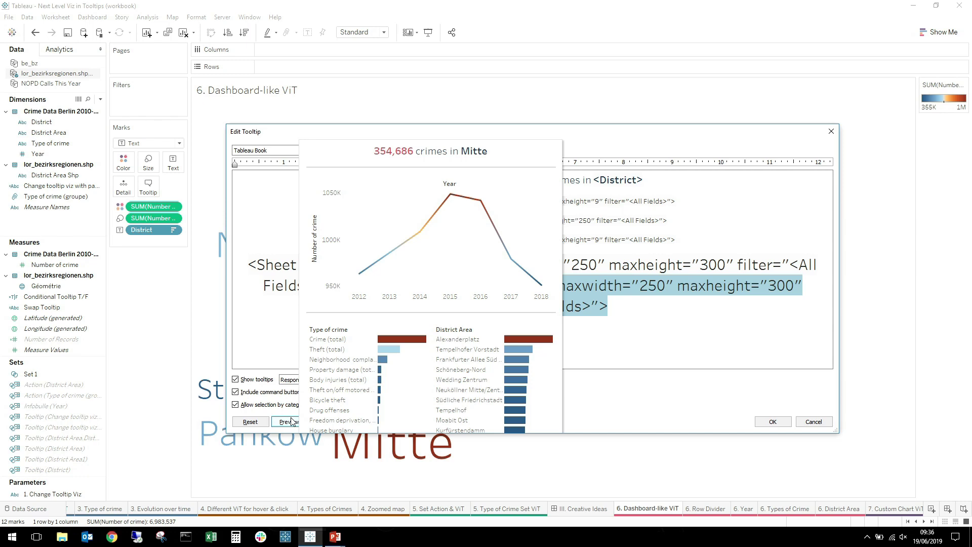
pyautogui.click(772, 424)
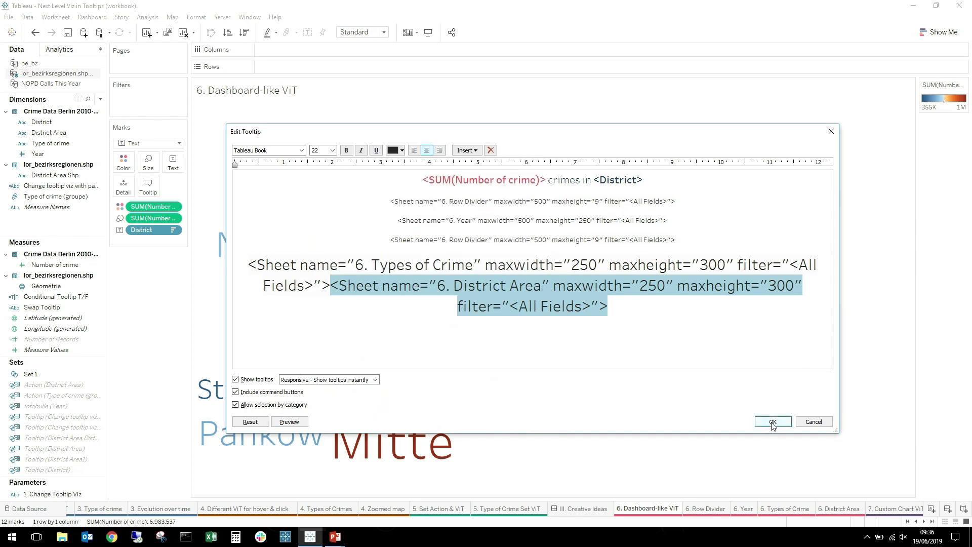
# Check the dashboard-like tooltip on several districts, including Charlottenburg-Wilmersdorf, Steglitz-Zehlendorf and Tempelhof-Schöneberg.
pyautogui.moveTo(668, 377)
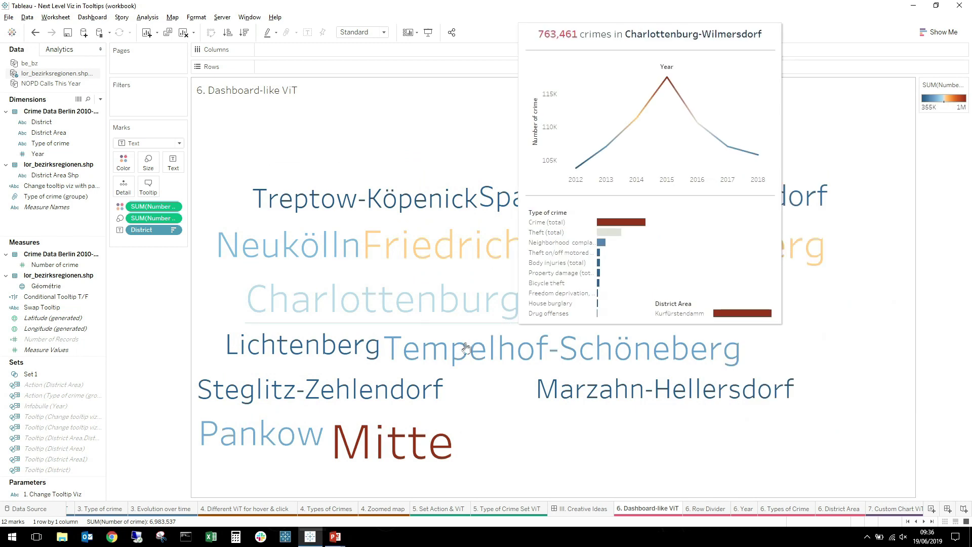
pyautogui.moveTo(334, 400)
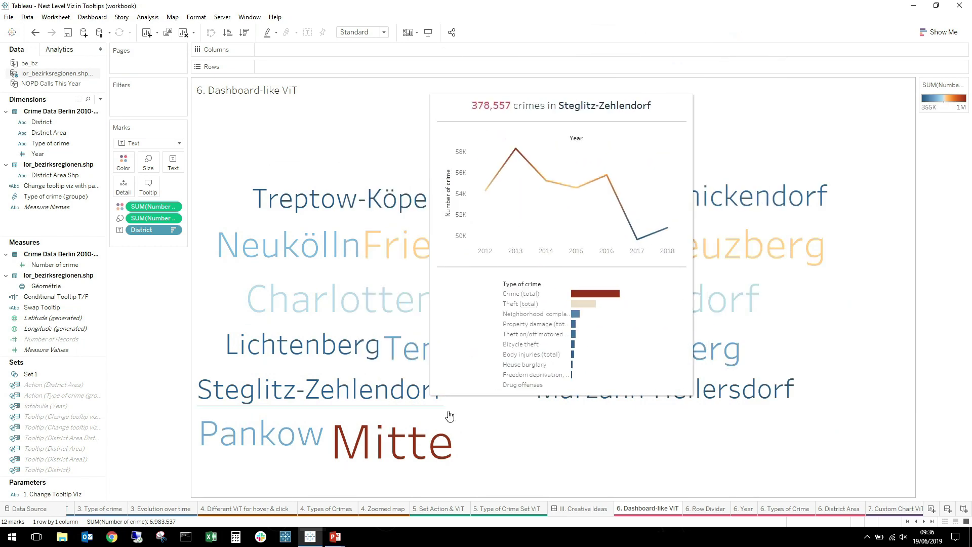
pyautogui.moveTo(449, 416)
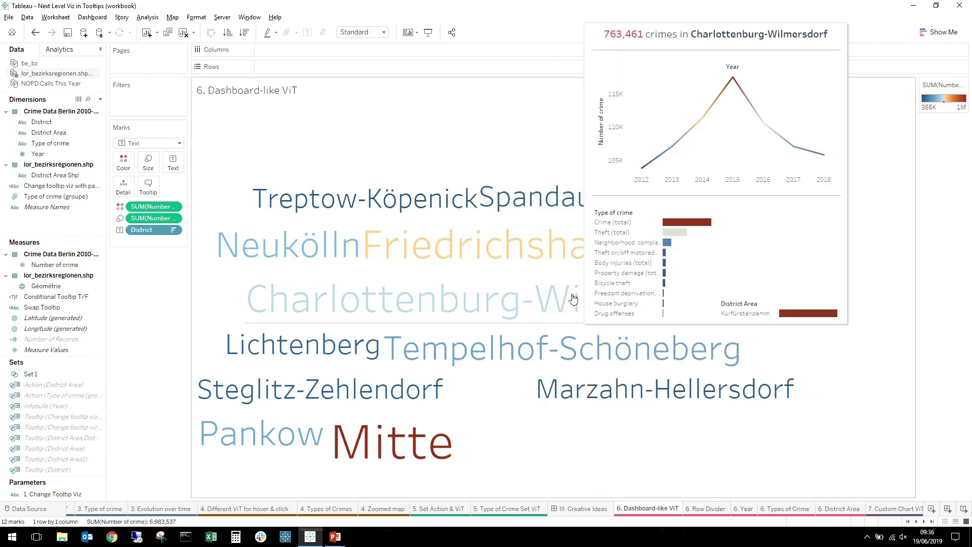
pyautogui.moveTo(570, 337)
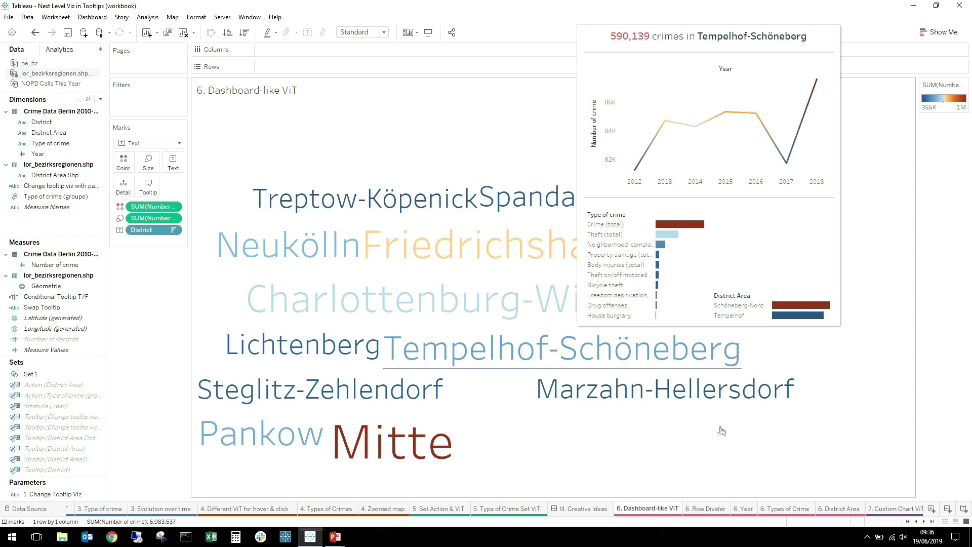
# Examine the top-N settings of the Type of crime filter on the 6. Types of Crime sheet.
pyautogui.click(745, 509)
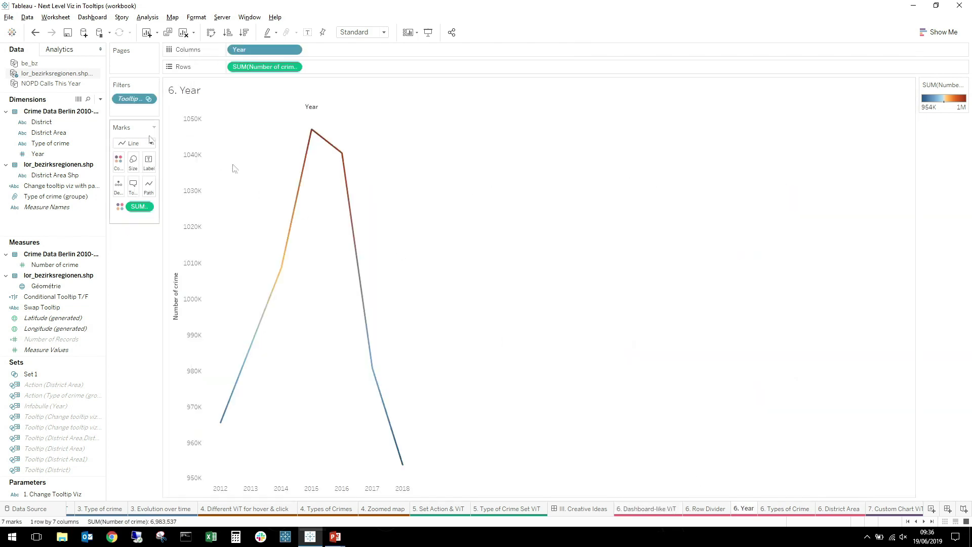
pyautogui.click(783, 509)
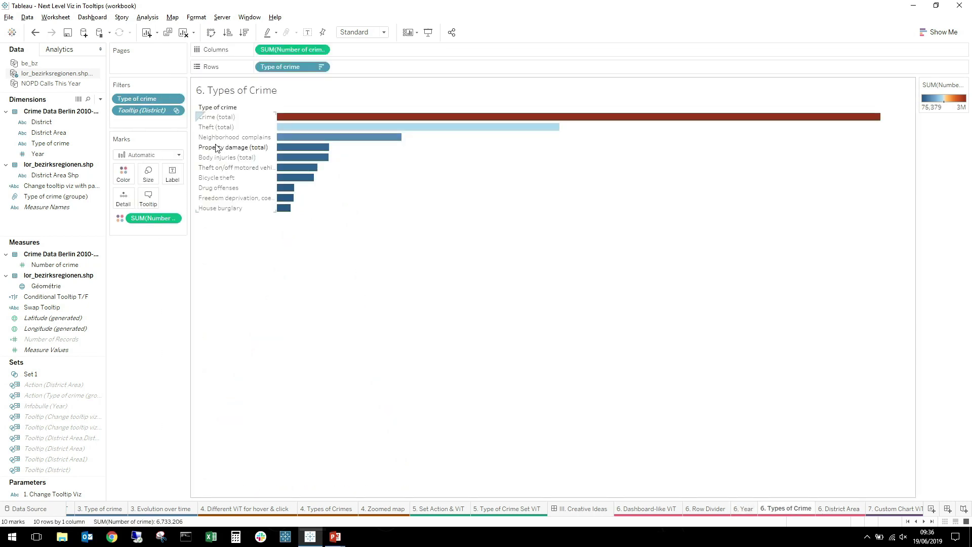
pyautogui.rightClick(167, 97)
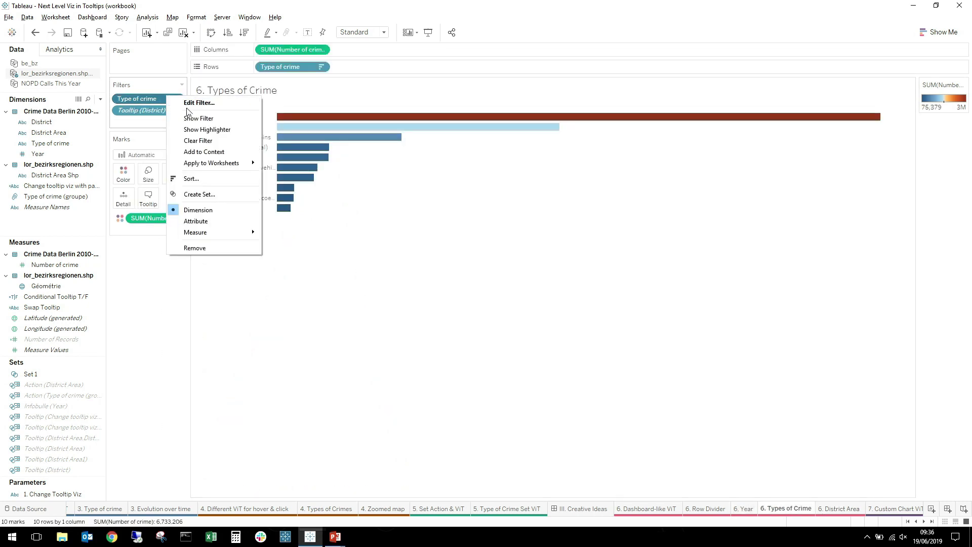
pyautogui.click(199, 103)
pyautogui.click(468, 185)
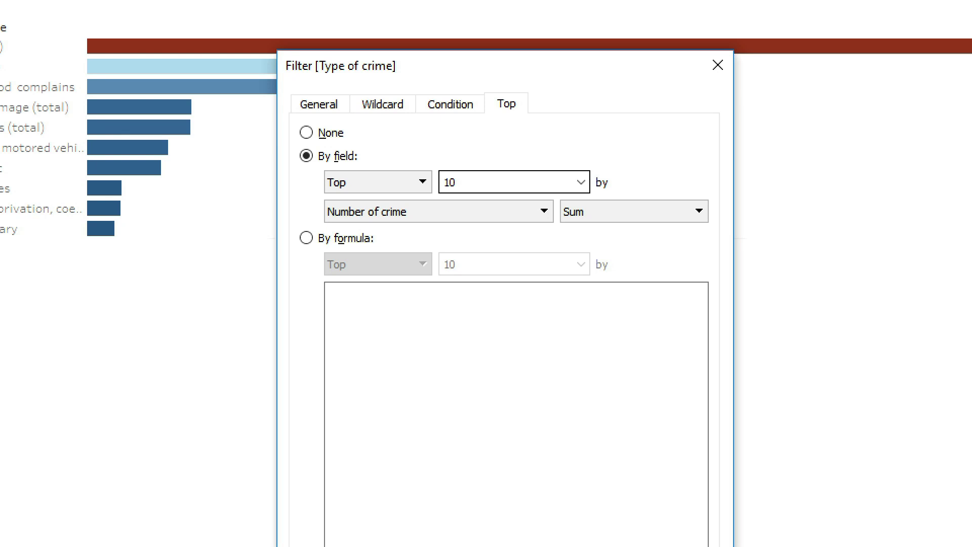
pyautogui.click(504, 398)
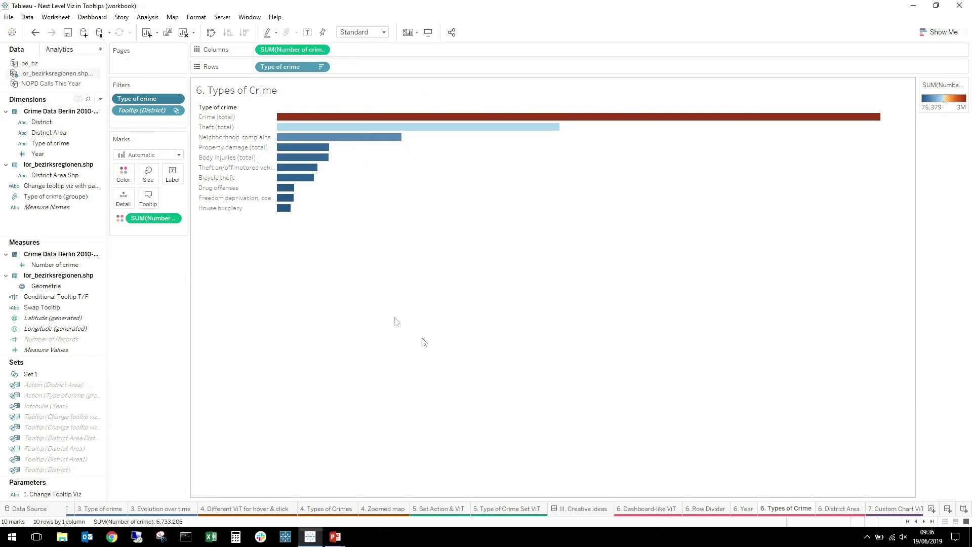
# Add the Tooltip (District) filter to context on the 6. Types of Crime and 6. District Area sheets.
pyautogui.rightClick(142, 115)
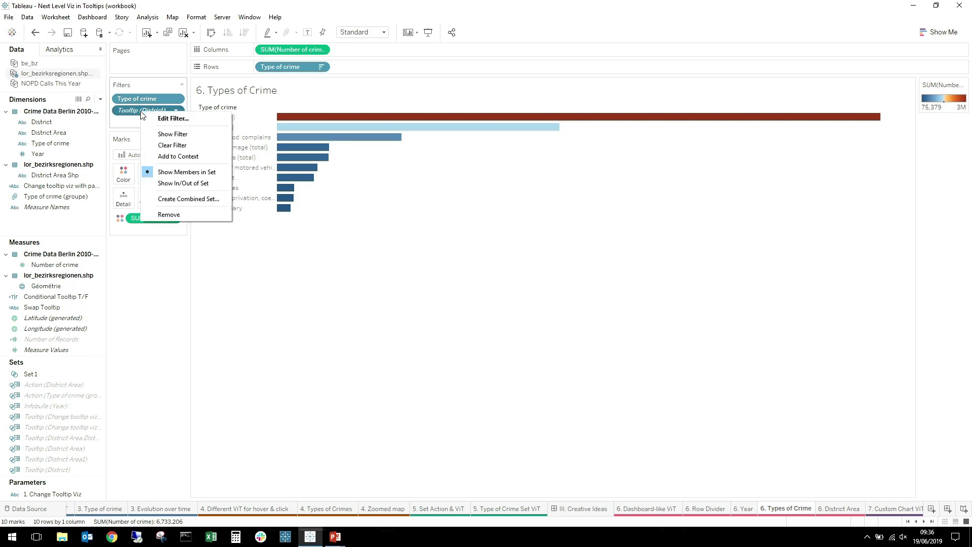
pyautogui.click(181, 158)
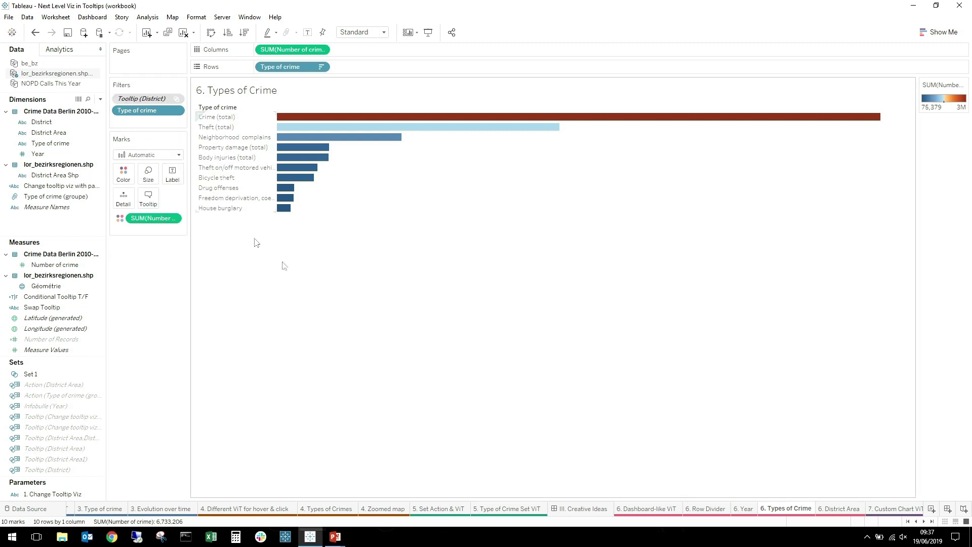
pyautogui.click(828, 512)
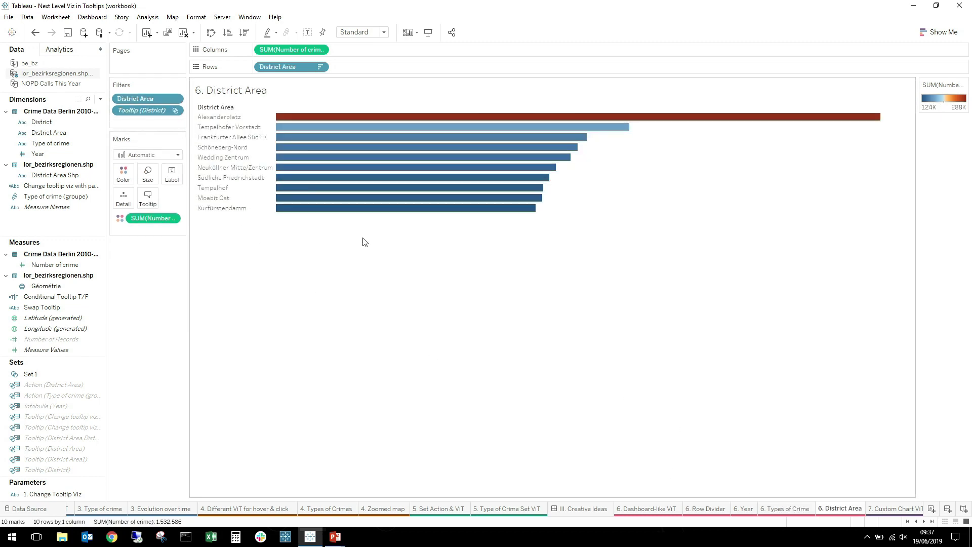
pyautogui.rightClick(138, 117)
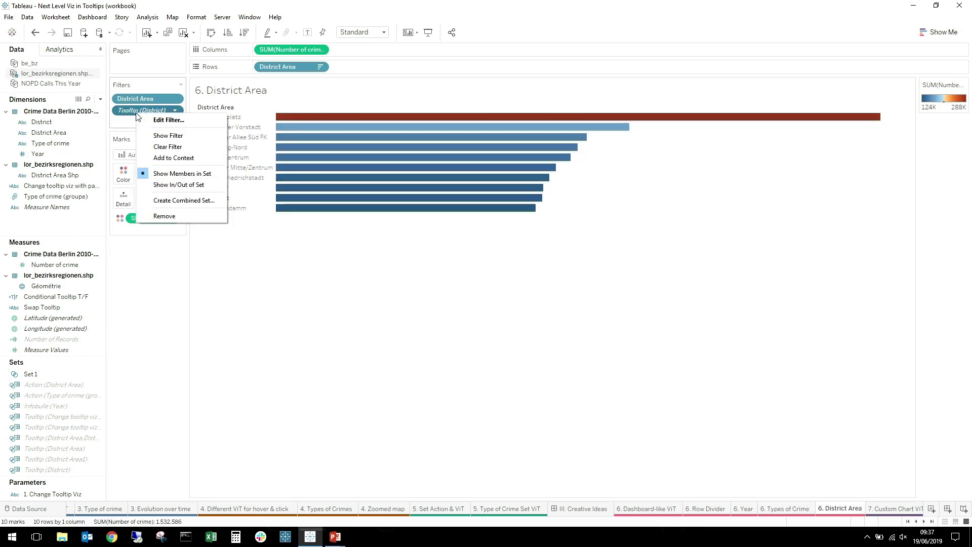
pyautogui.click(164, 157)
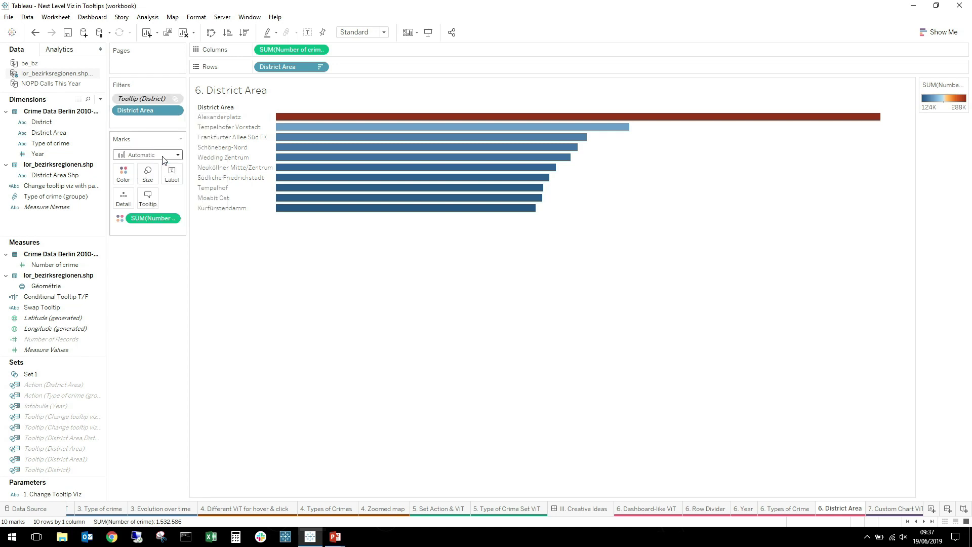
# Hide the row field labels on the 6. District Area and 6. Types of Crime sheets.
pyautogui.rightClick(211, 110)
pyautogui.click(247, 214)
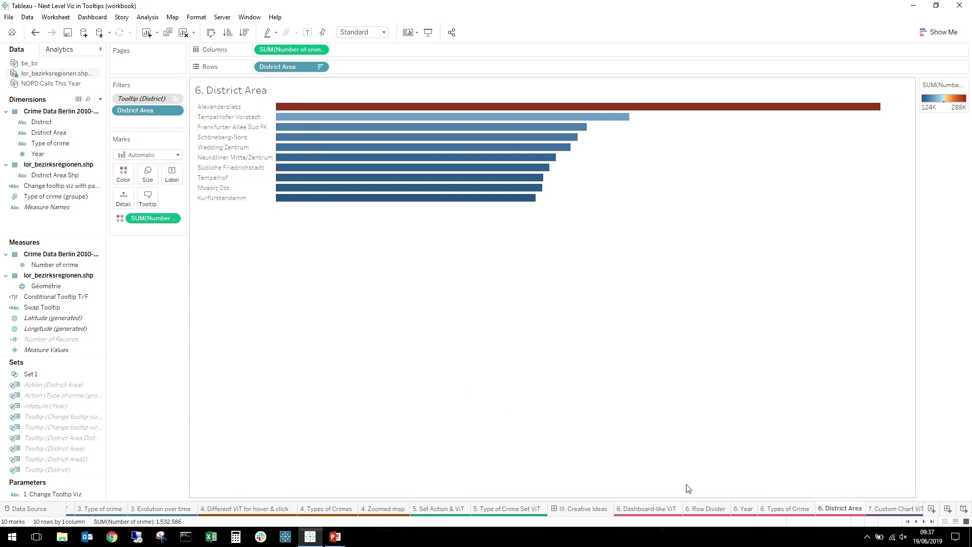
pyautogui.click(775, 509)
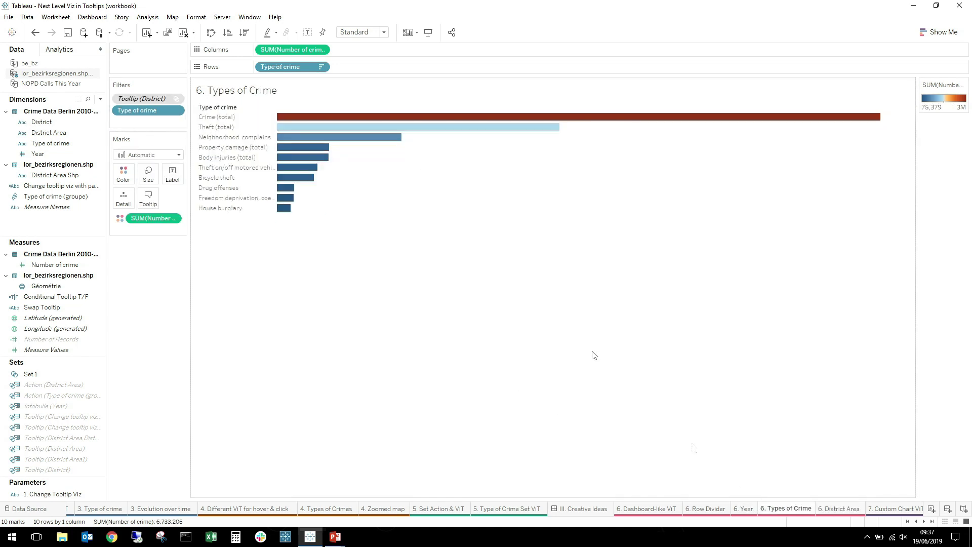
pyautogui.rightClick(217, 108)
pyautogui.click(249, 211)
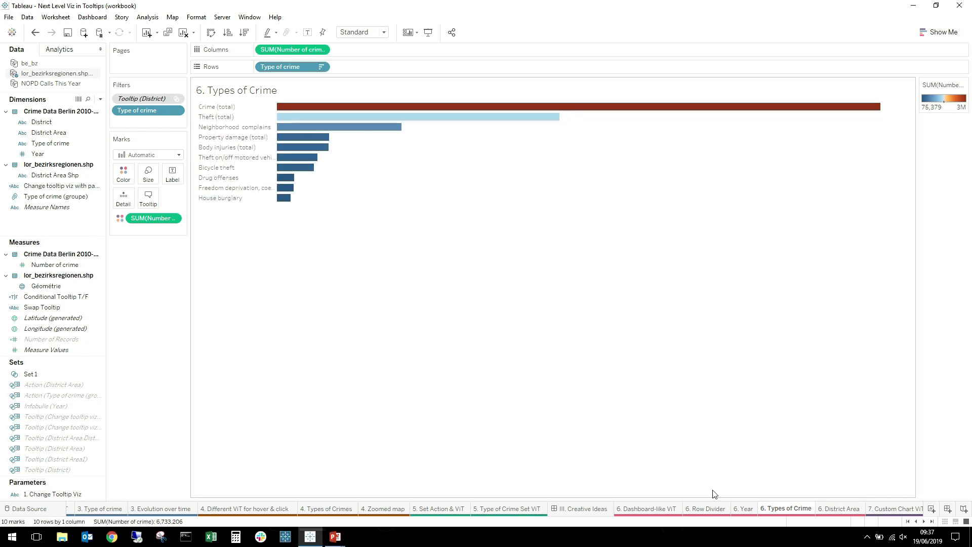
# Check the tooltips on the 6. Dashboard-like ViT sheet for districts such as Charlottenburg-Wilmersdorf and Neukölln.
pyautogui.click(653, 512)
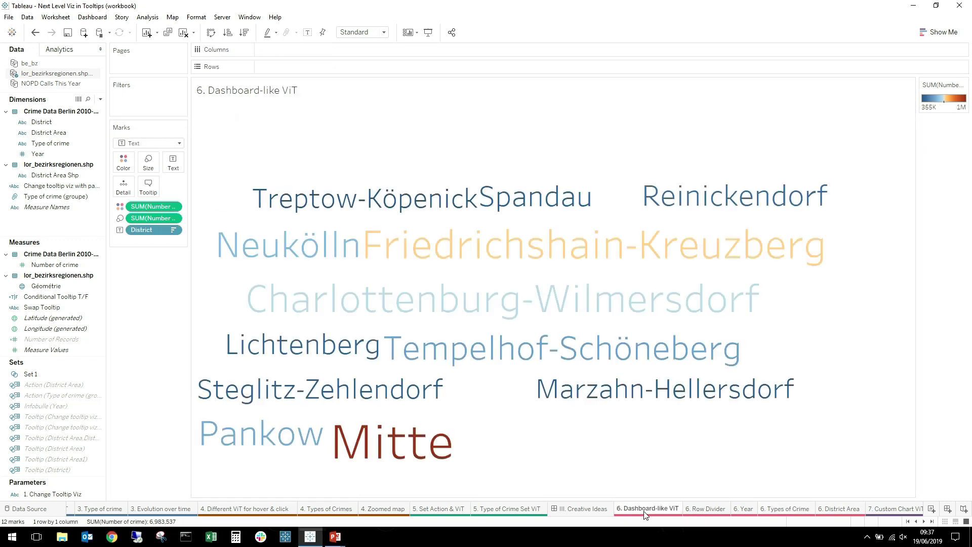
pyautogui.moveTo(598, 296)
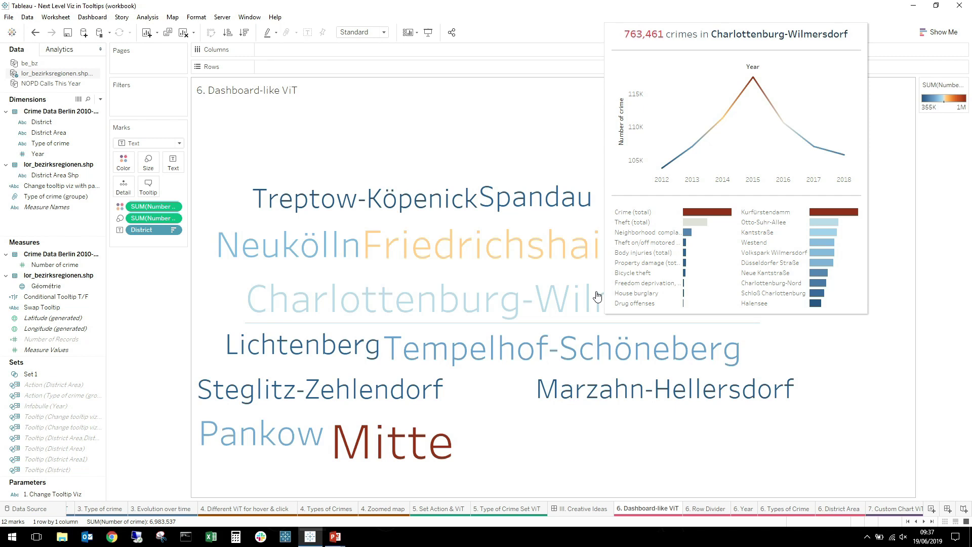
pyautogui.moveTo(458, 253)
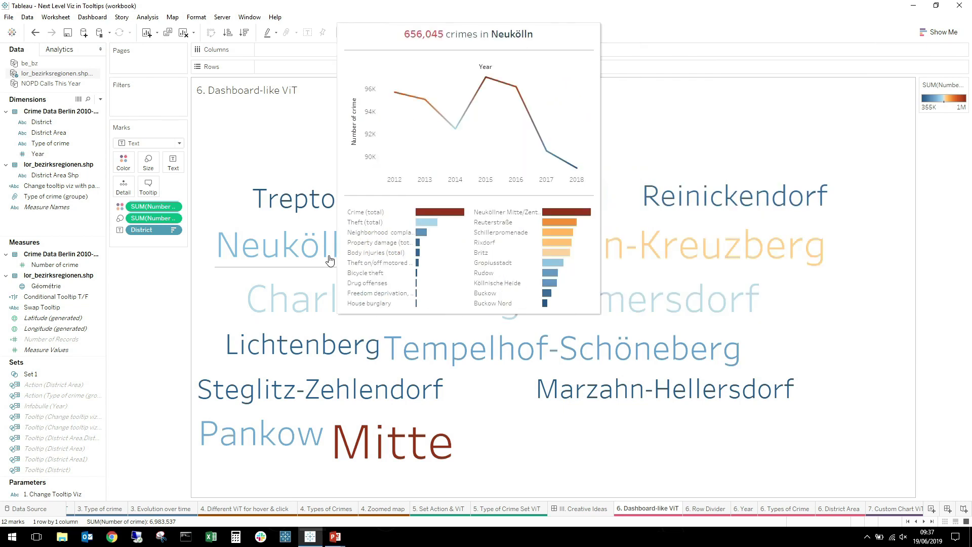
pyautogui.moveTo(318, 308)
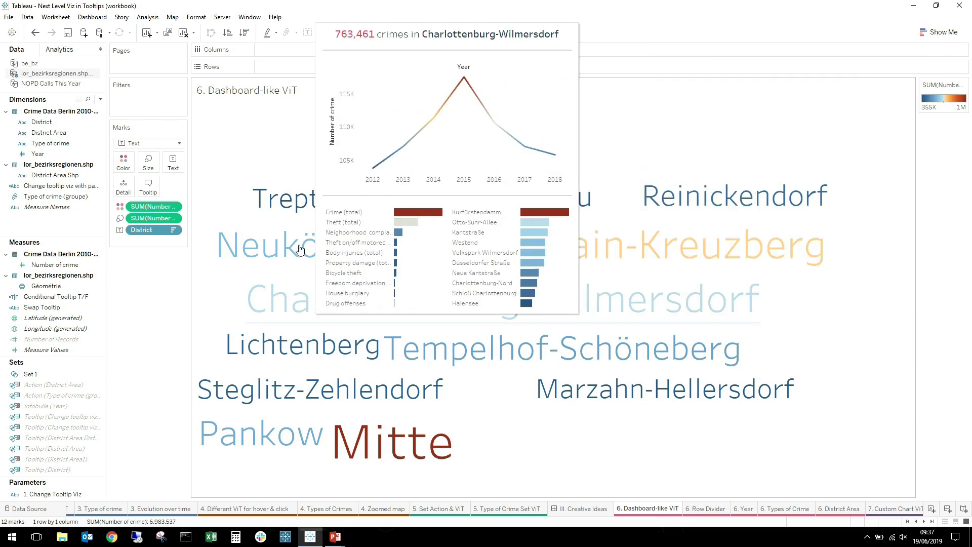
pyautogui.moveTo(299, 250)
pyautogui.moveTo(300, 295)
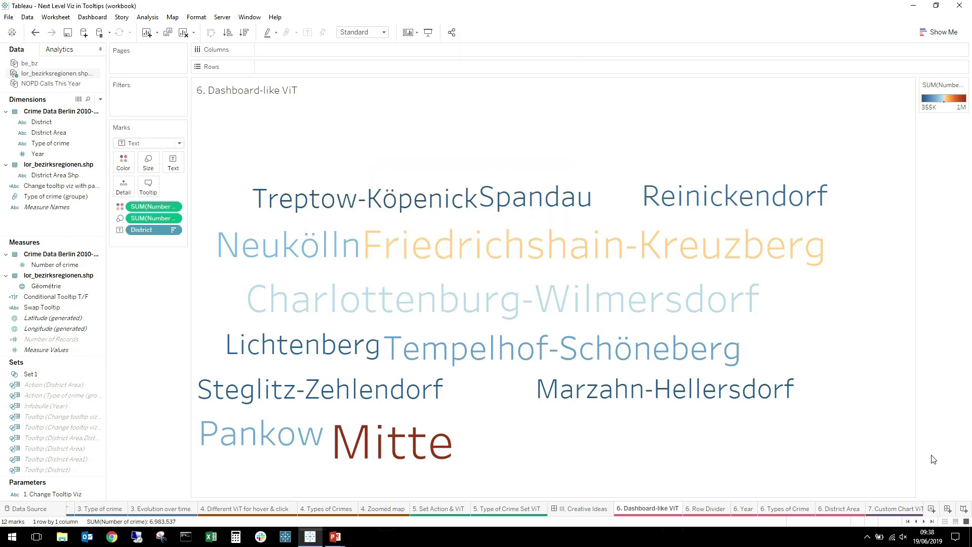
# Open the 7. Custom Chart ViT sheet and view the tooltips for Traffic Incident and Suspicious Person.
pyautogui.click(890, 509)
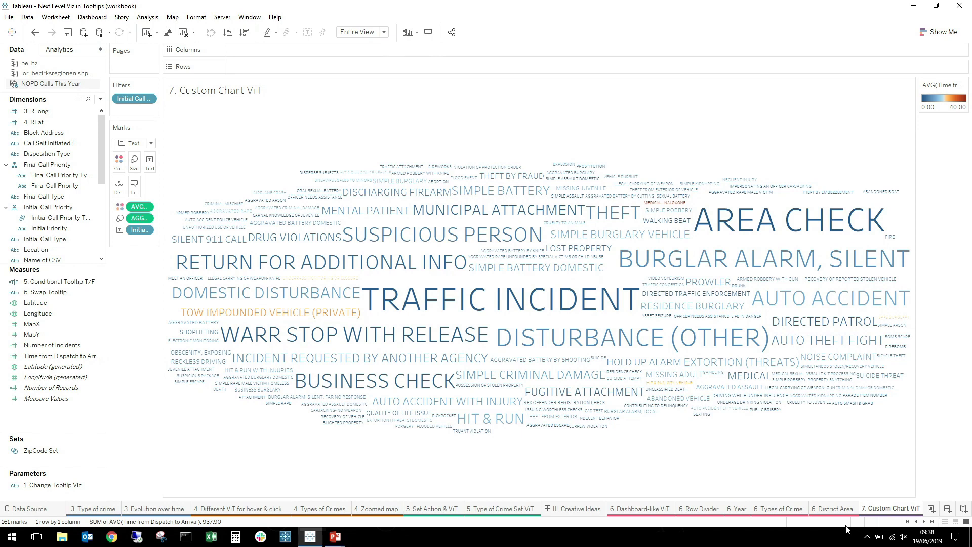
pyautogui.moveTo(547, 294)
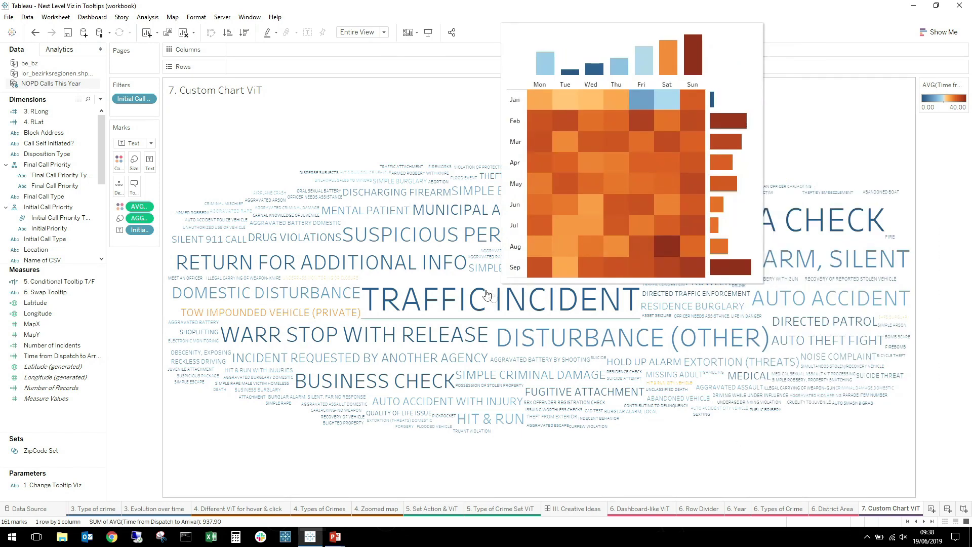
pyautogui.moveTo(400, 247)
pyautogui.moveTo(396, 267)
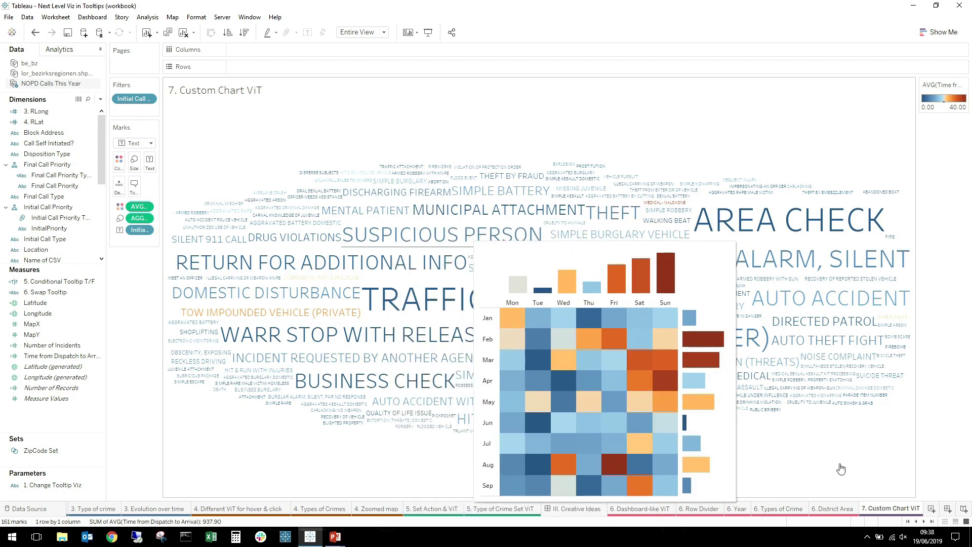
# Look at the 7. Incidents by Weekday sheet, then return to 7. Custom Chart ViT and show the Traffic Incident tooltip.
pyautogui.click(925, 522)
pyautogui.click(925, 521)
pyautogui.click(925, 522)
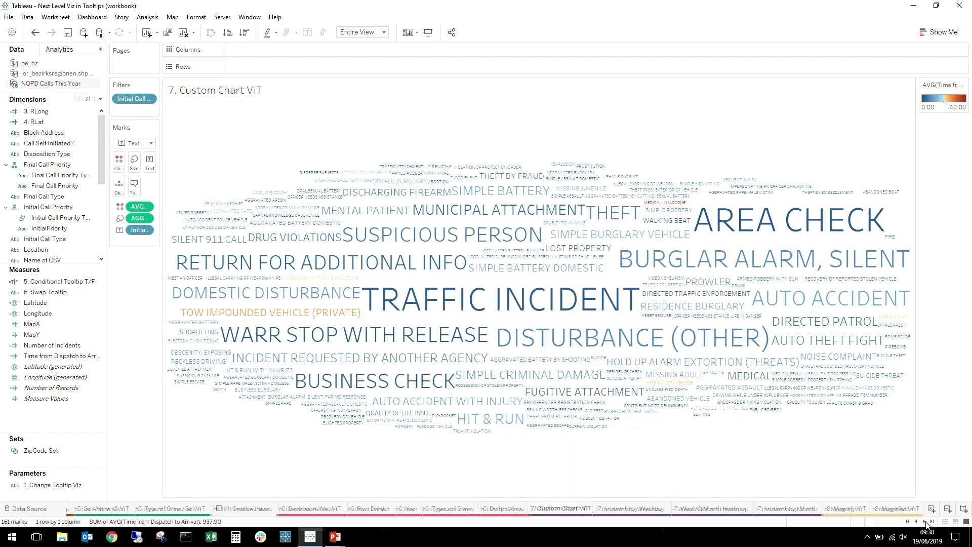
pyautogui.click(925, 521)
pyautogui.click(630, 512)
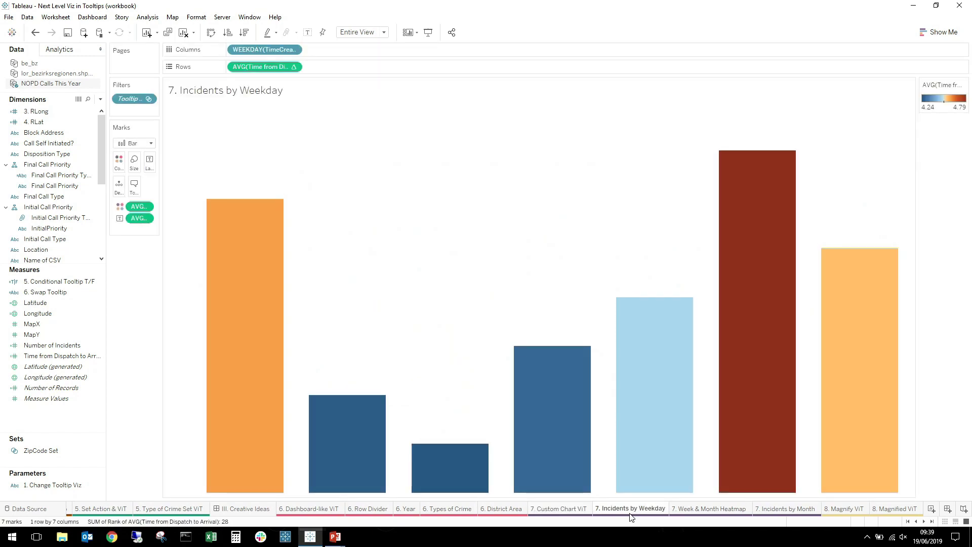
pyautogui.click(574, 512)
pyautogui.moveTo(513, 299)
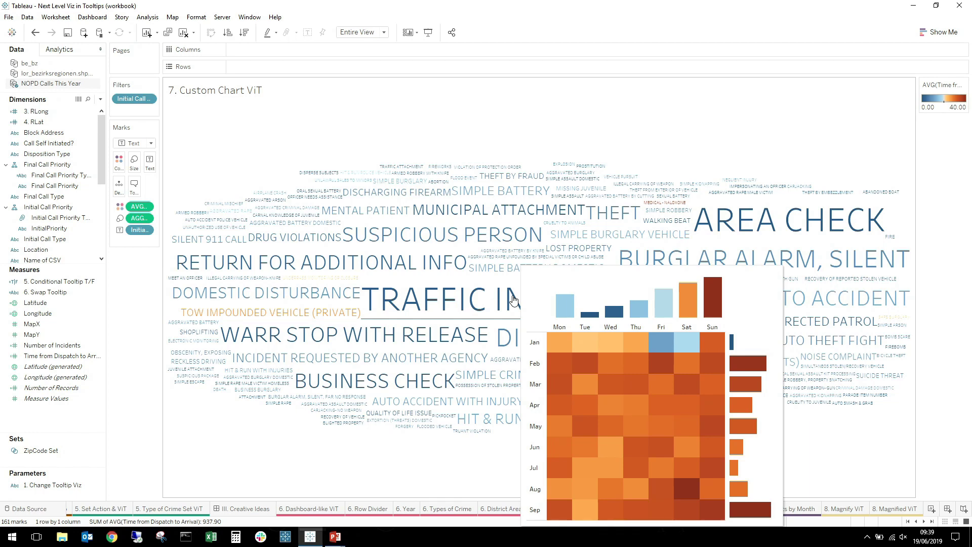
# Look through the 7. Incidents by Weekday, 7. Week & Month Heatmap and 7. Incidents by Month sheets, then return to 7. Custom Chart ViT.
pyautogui.click(618, 512)
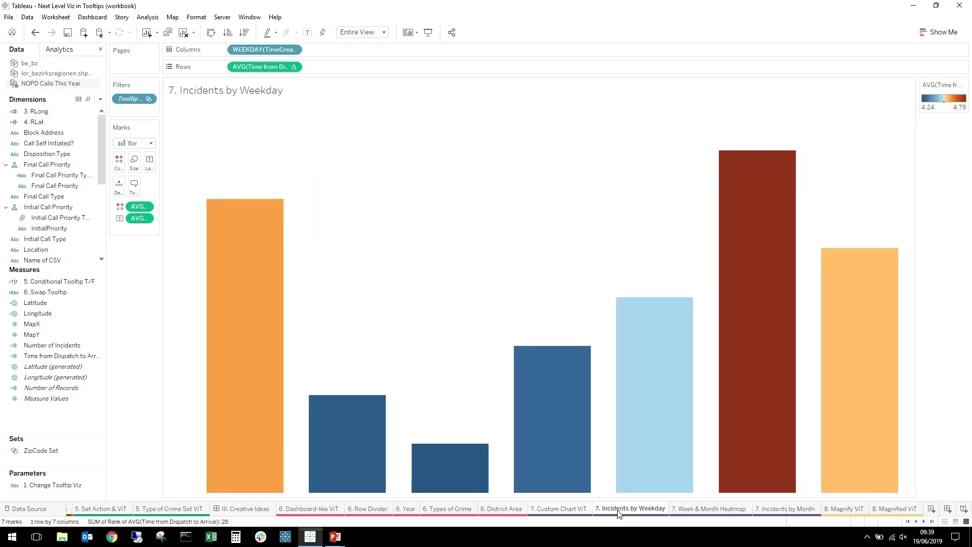
pyautogui.click(713, 510)
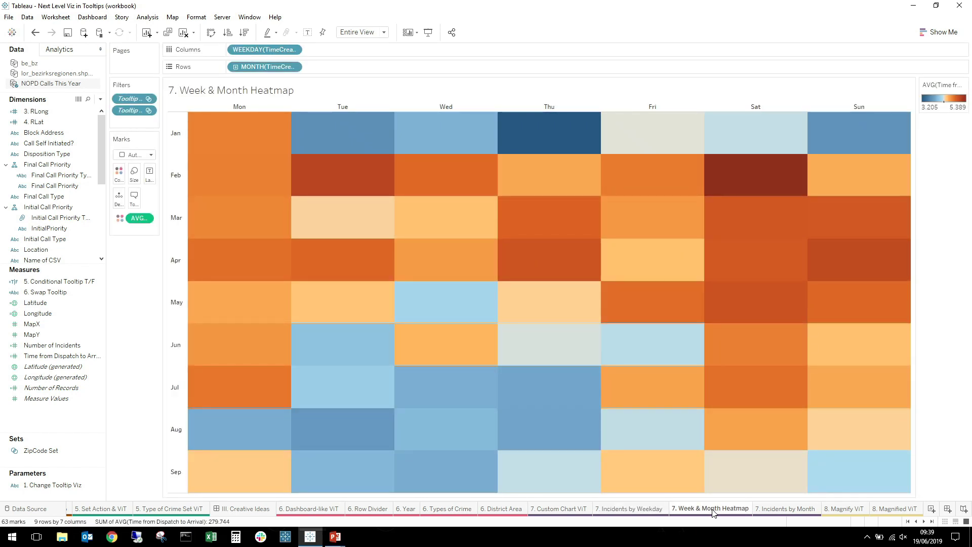
pyautogui.click(784, 510)
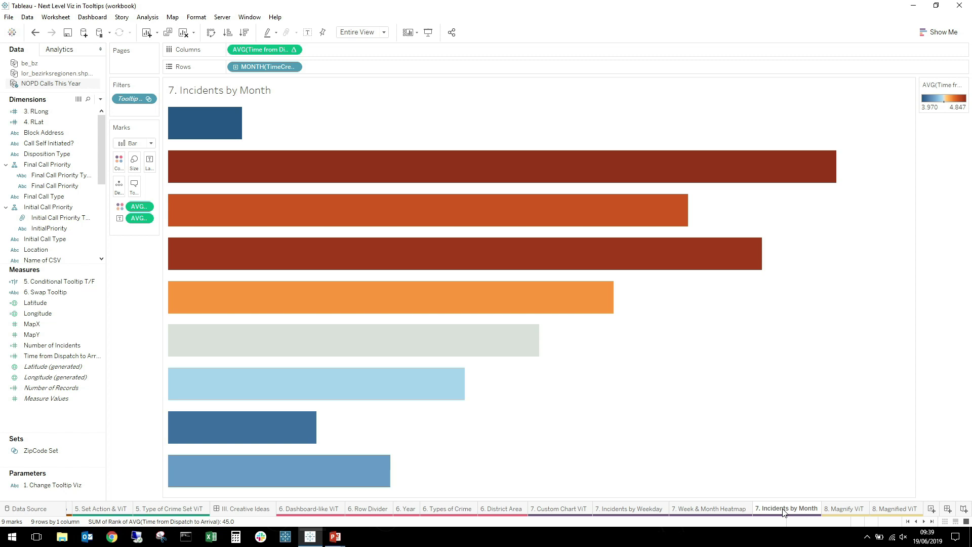
pyautogui.click(560, 510)
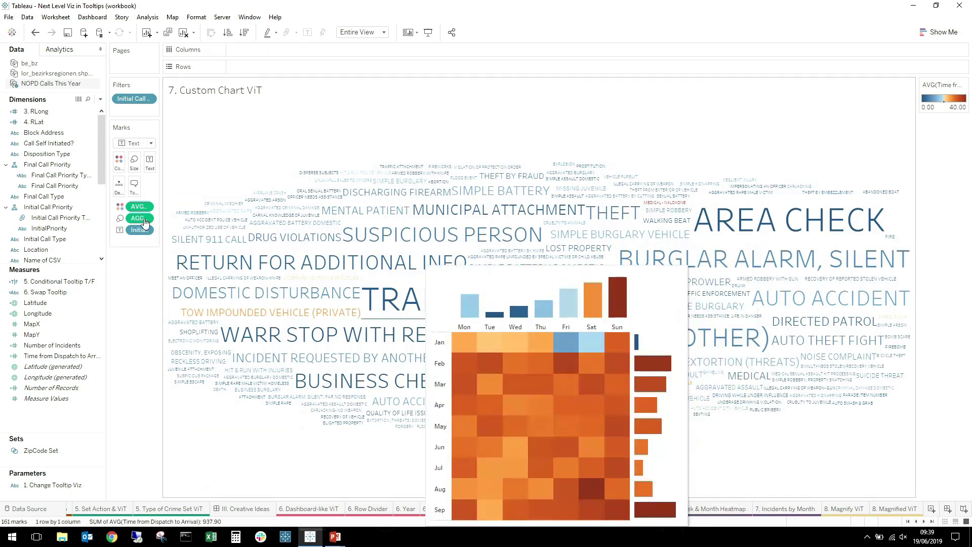
# Cut the heatmap and month sheet references from the tooltip and preview it with only 7. Incidents by Weekday.
pyautogui.click(135, 188)
pyautogui.moveTo(550, 207); pyautogui.dragTo(203, 192)
pyautogui.hotkey('ctrl', 'c')
pyautogui.press('BackSpace')
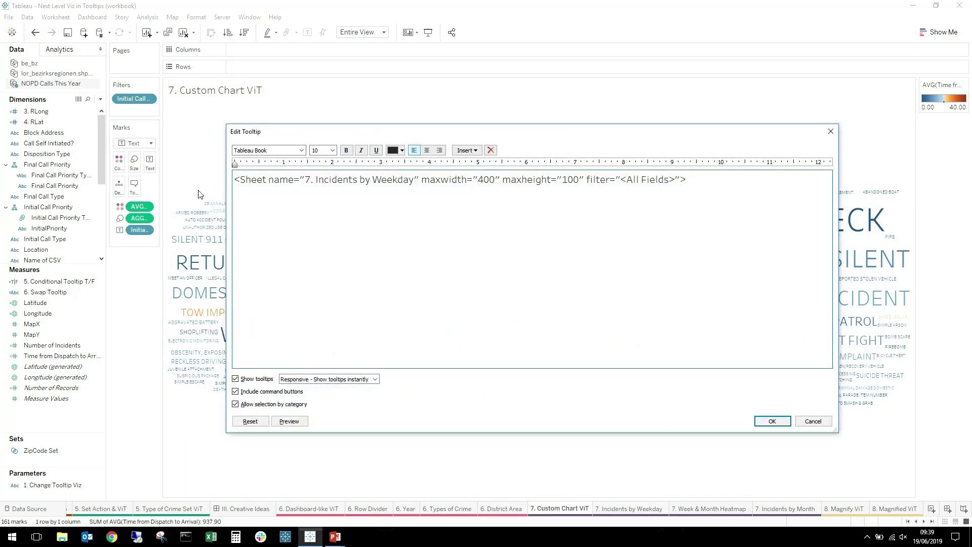
pyautogui.click(297, 422)
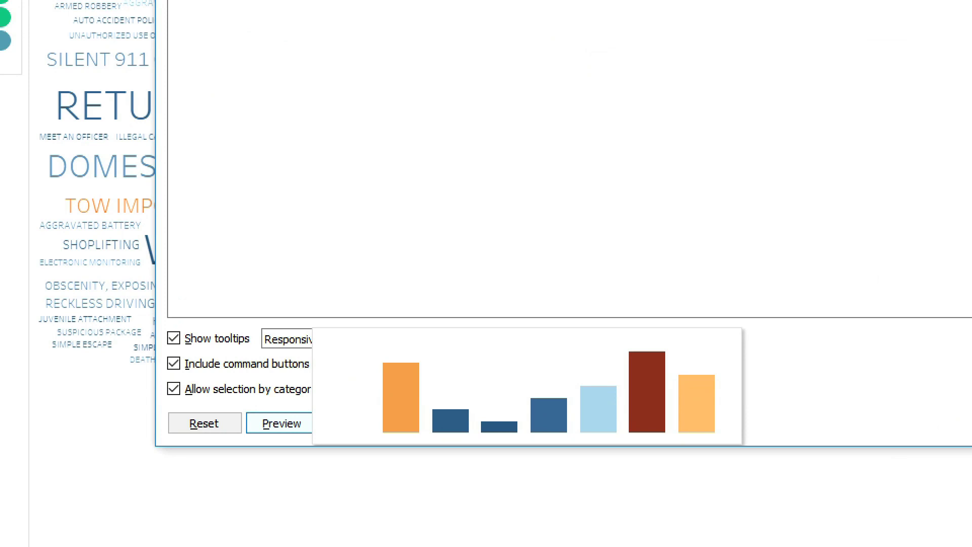
# Paste the cut sheet references back below the weekday one, delete the 7. Incidents by Month reference and preview the tooltip.
pyautogui.click(697, 181)
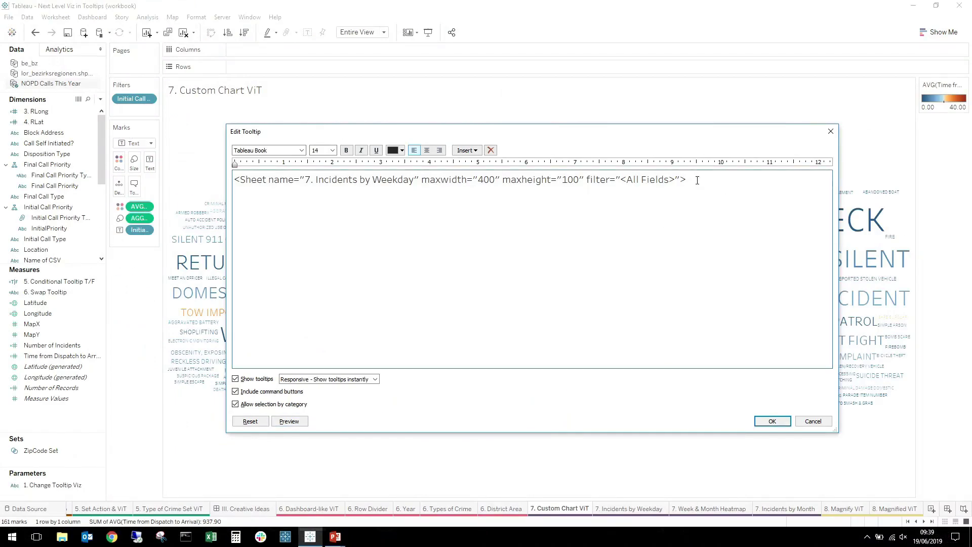
pyautogui.hotkey('ctrl', 'v')
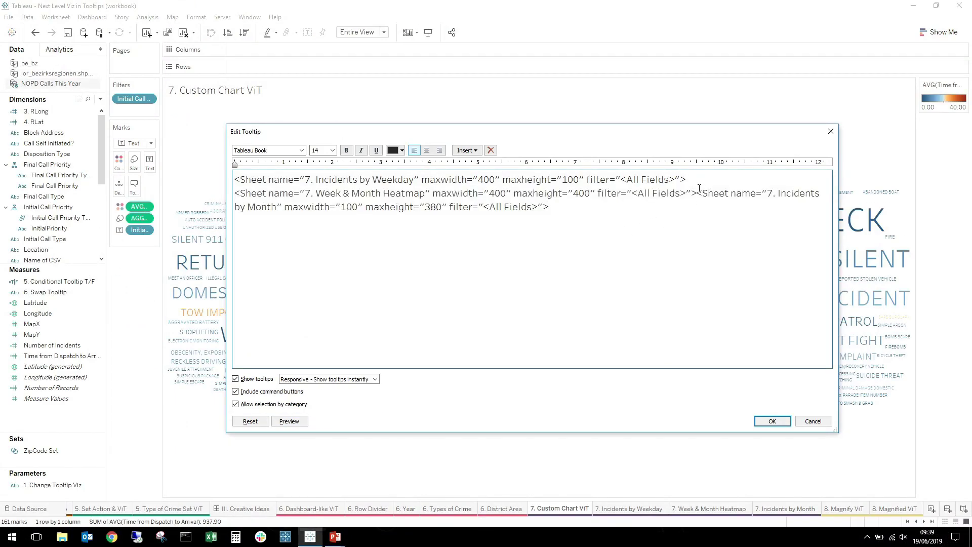
pyautogui.moveTo(697, 193); pyautogui.dragTo(729, 216)
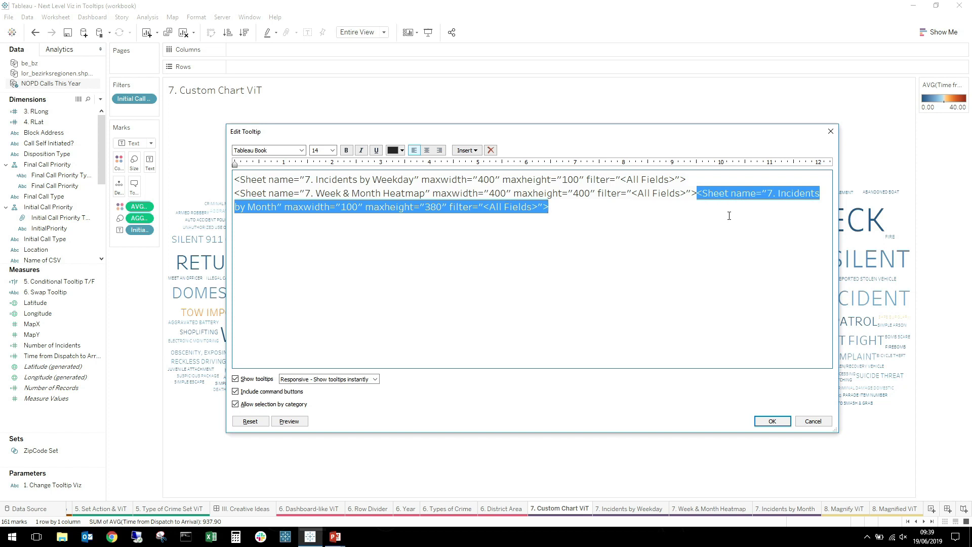
pyautogui.press('BackSpace')
pyautogui.click(297, 425)
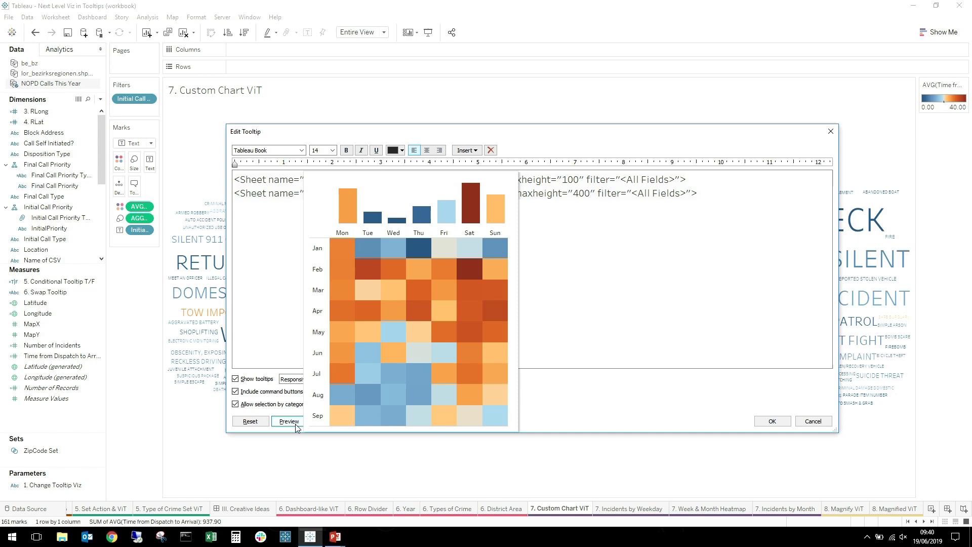
# Undo the deletion of the 7. Incidents by Month reference, apply the tooltip and check it on Traffic Incident.
pyautogui.hotkey('ctrl', 'z')
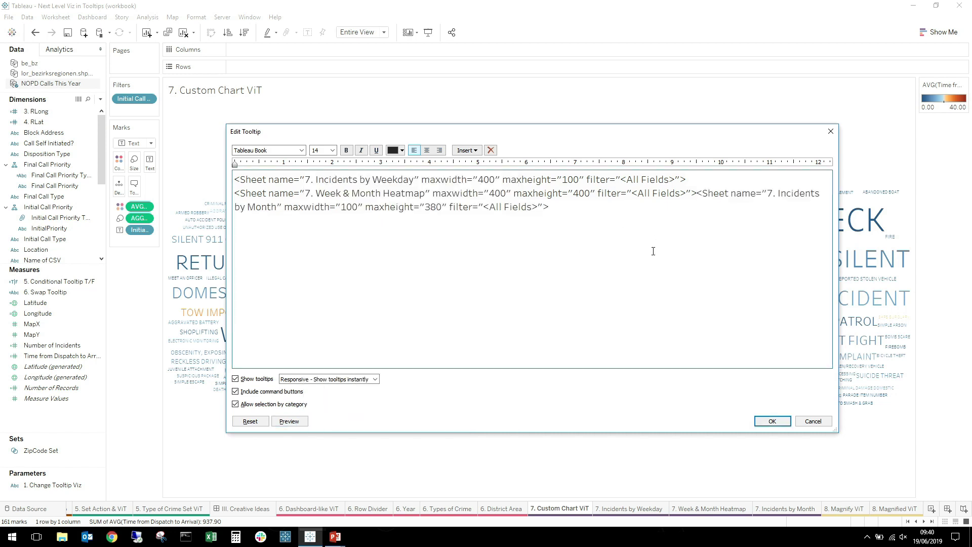
pyautogui.tripleClick(698, 193)
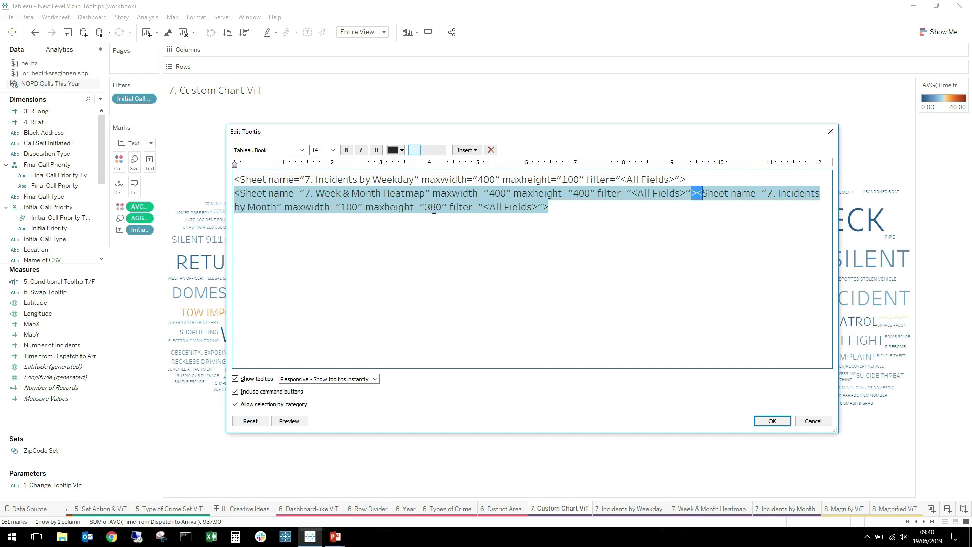
pyautogui.click(289, 421)
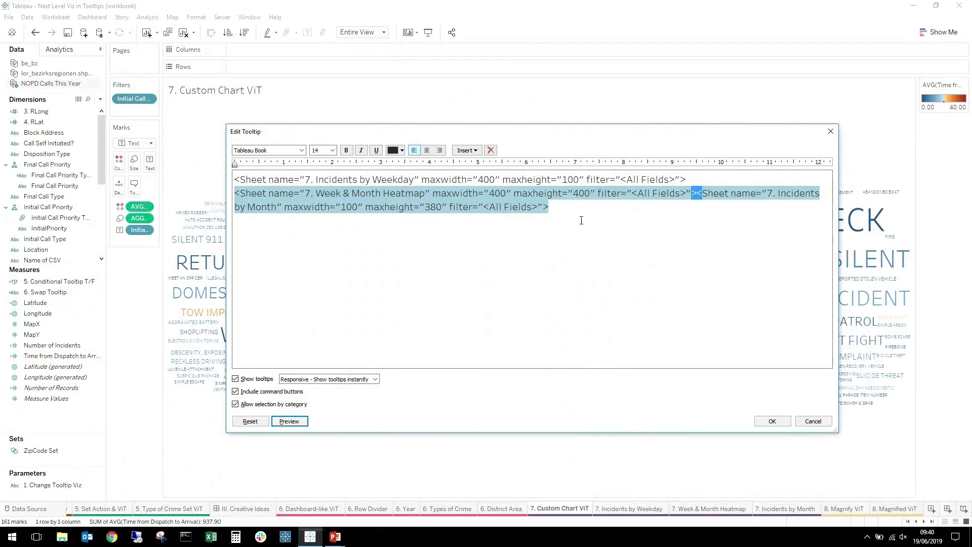
pyautogui.click(581, 220)
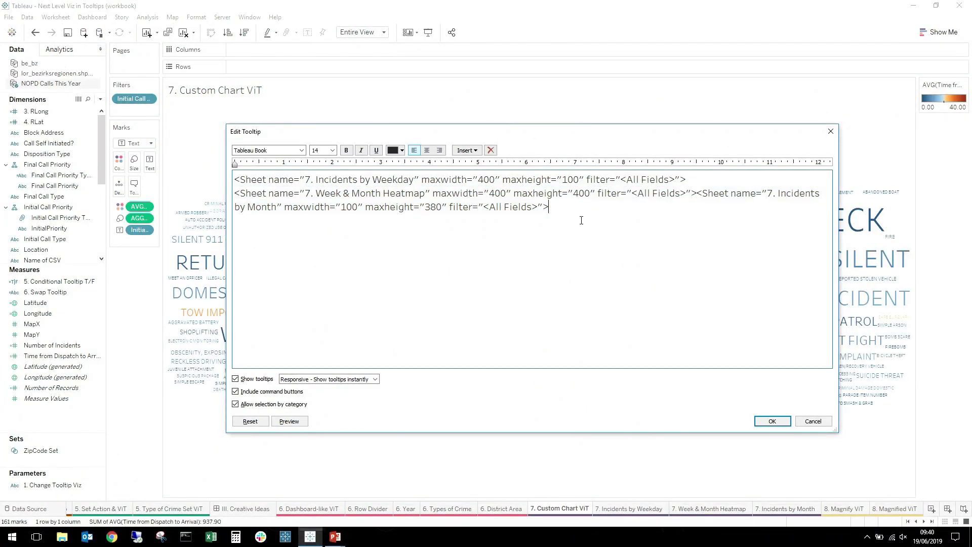
pyautogui.click(773, 423)
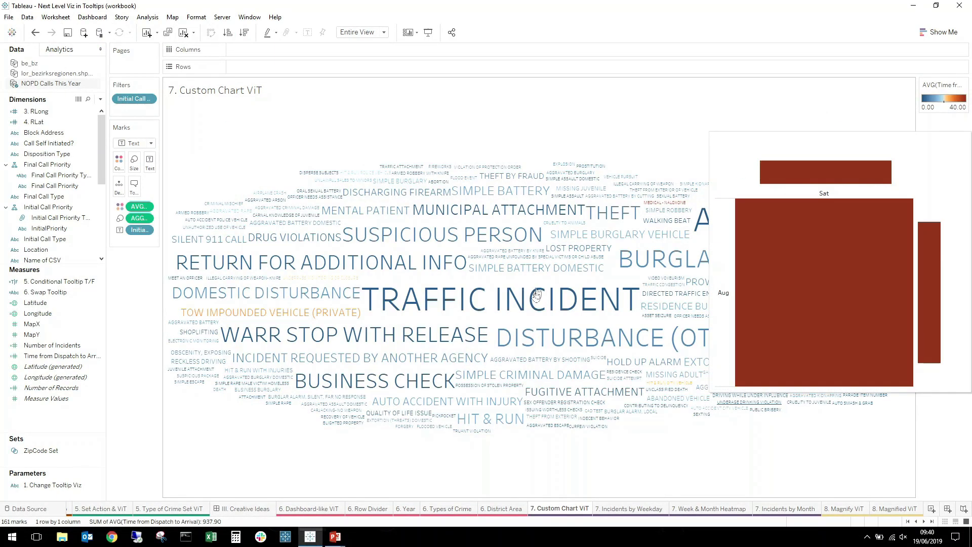
pyautogui.moveTo(531, 305)
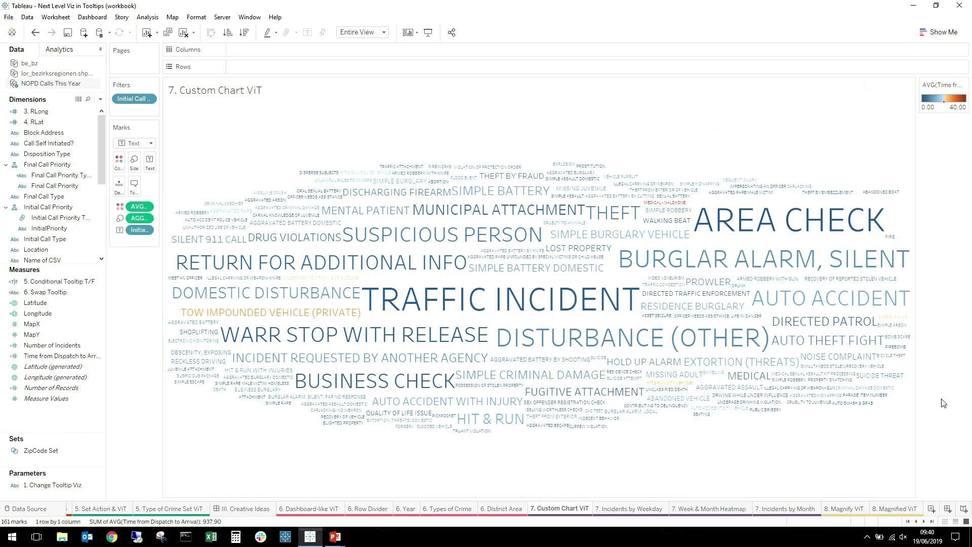
# Open the 8. Magnify ViT map and check its zip code marks, then examine the 8. Magnified ViT sheet.
pyautogui.click(841, 511)
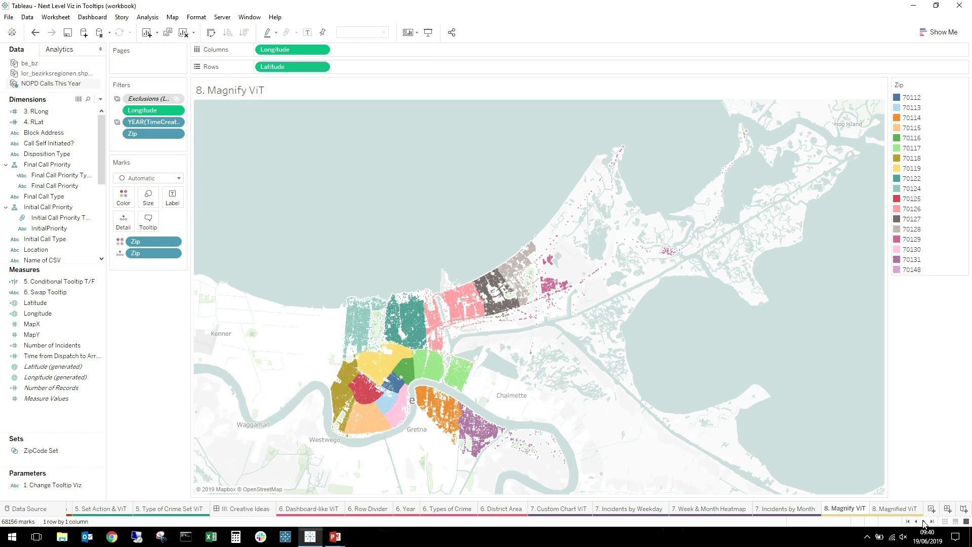
pyautogui.moveTo(387, 364)
pyautogui.moveTo(892, 514)
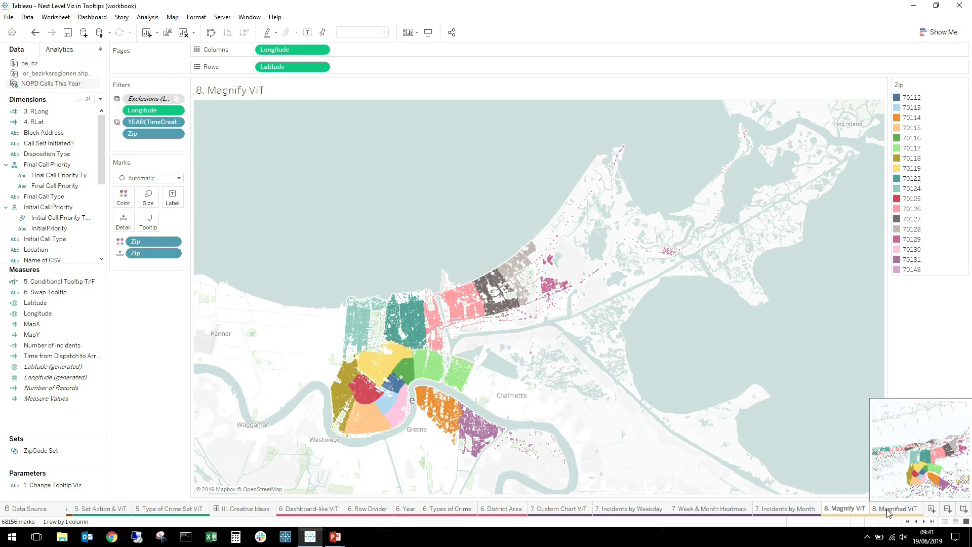
pyautogui.click(888, 513)
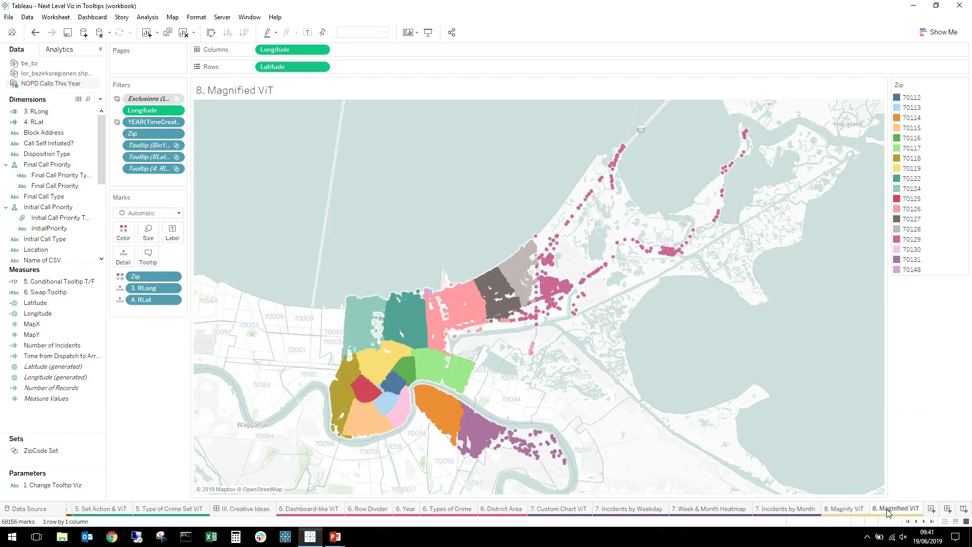
pyautogui.moveTo(446, 384)
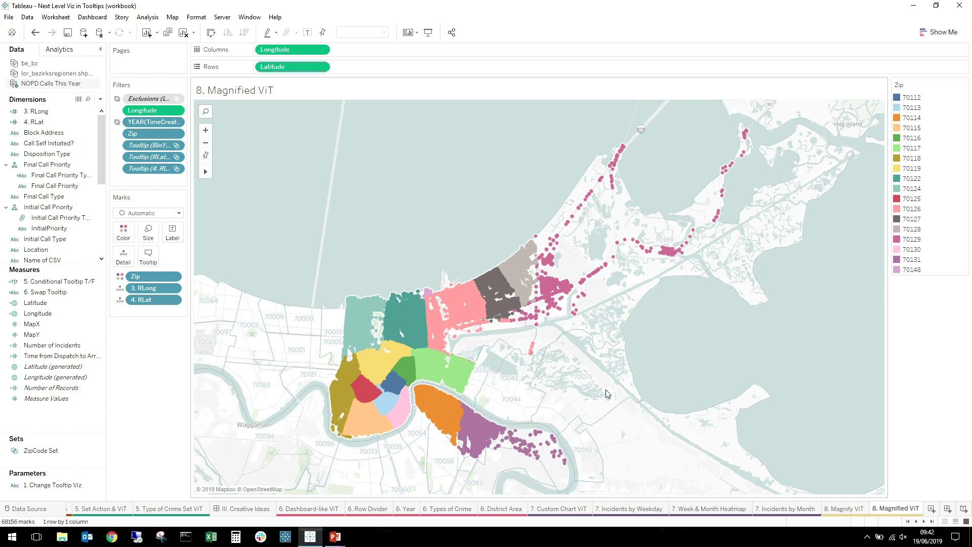
# On the 8. Magnify ViT sheet, create a calculated field with the formula ROUND([Latitude],2).
pyautogui.click(841, 508)
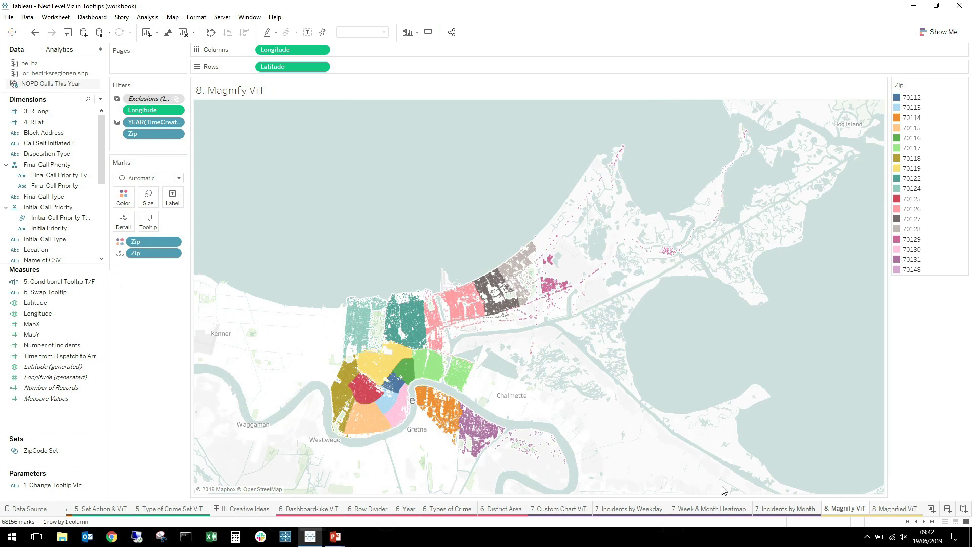
pyautogui.rightClick(29, 427)
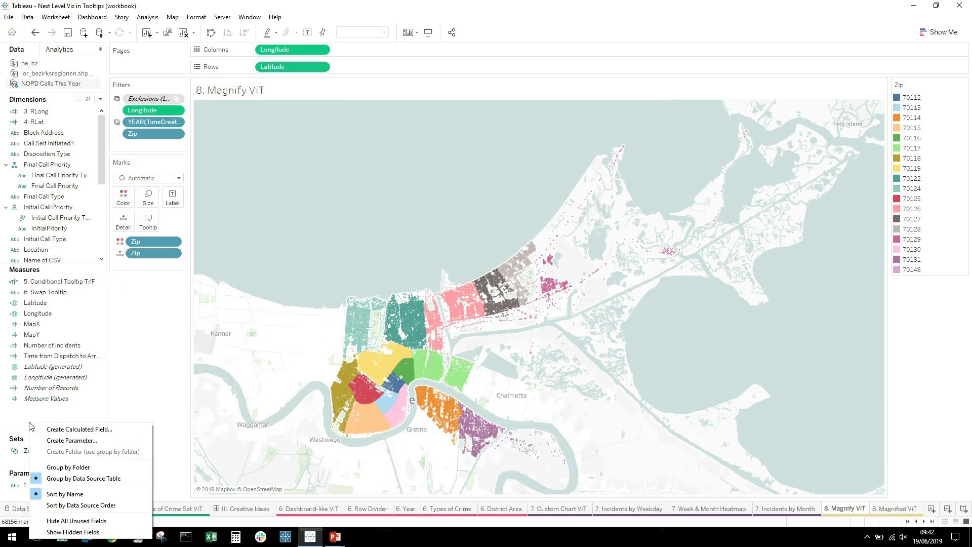
pyautogui.click(73, 429)
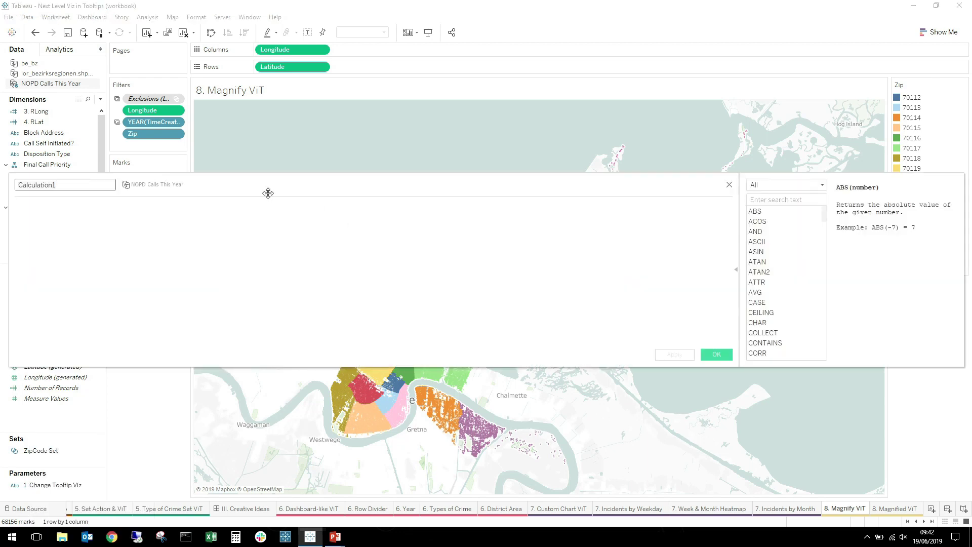
pyautogui.moveTo(269, 191); pyautogui.dragTo(318, 205)
pyautogui.moveTo(60, 250); pyautogui.dragTo(262, 262)
pyautogui.moveTo(393, 213); pyautogui.dragTo(375, 215)
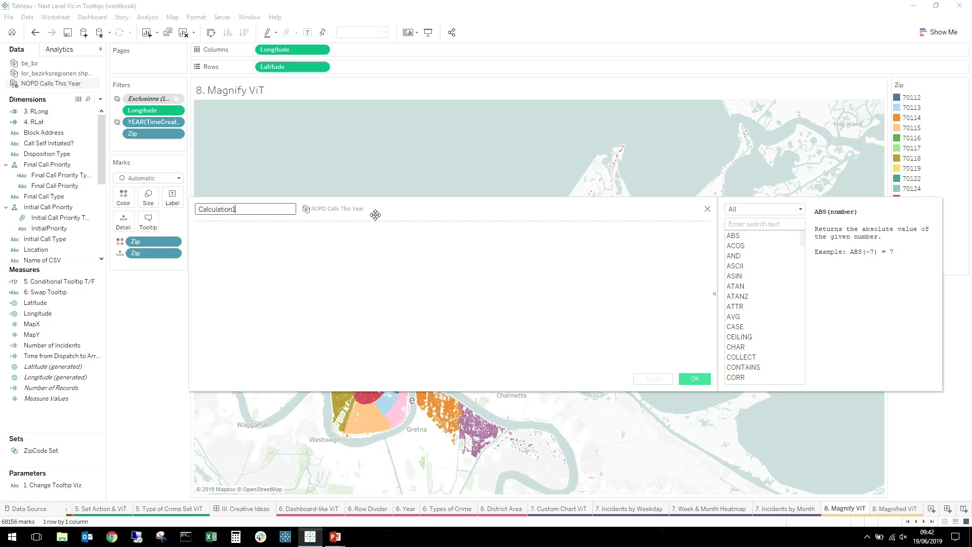
pyautogui.click(337, 244)
pyautogui.write('Roun')
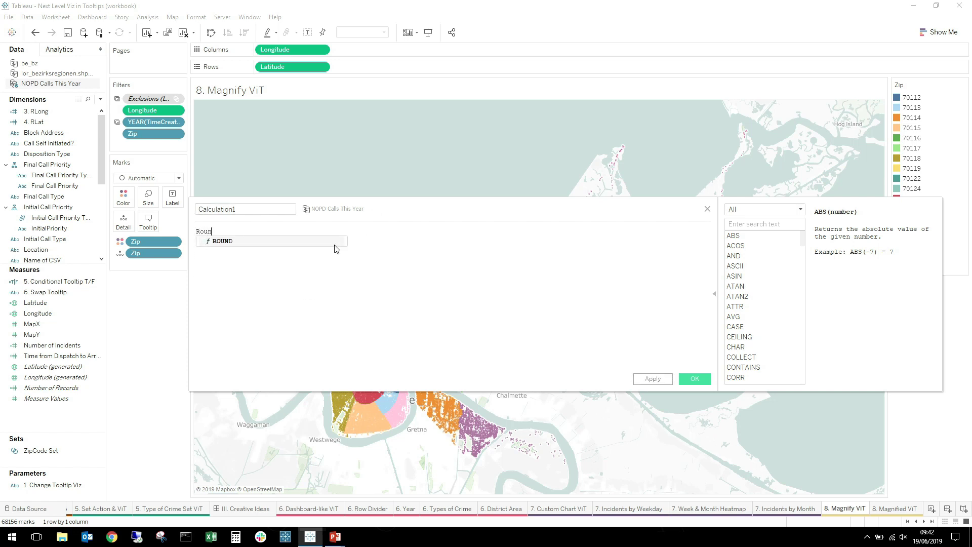
pyautogui.press('Return')
pyautogui.write('lat')
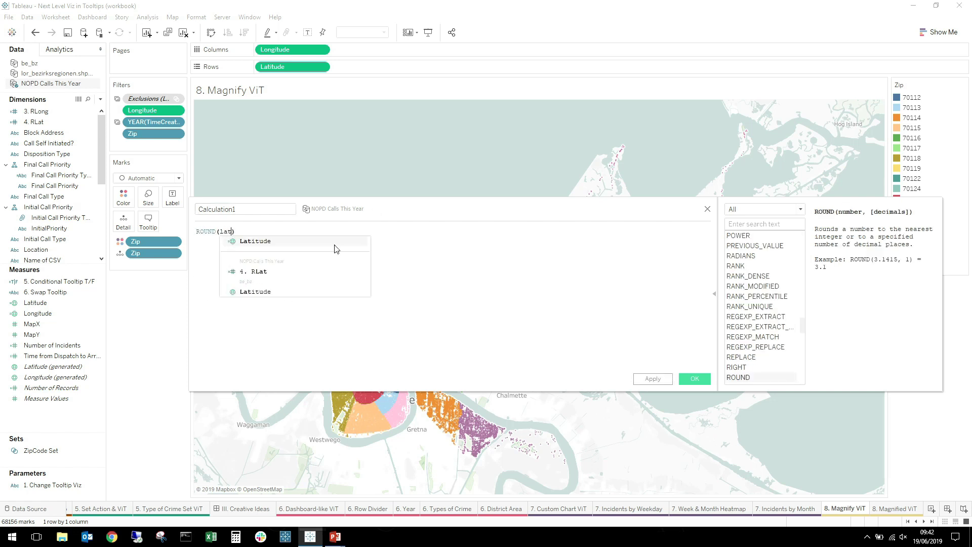
pyautogui.press('Return')
pyautogui.write(',2')
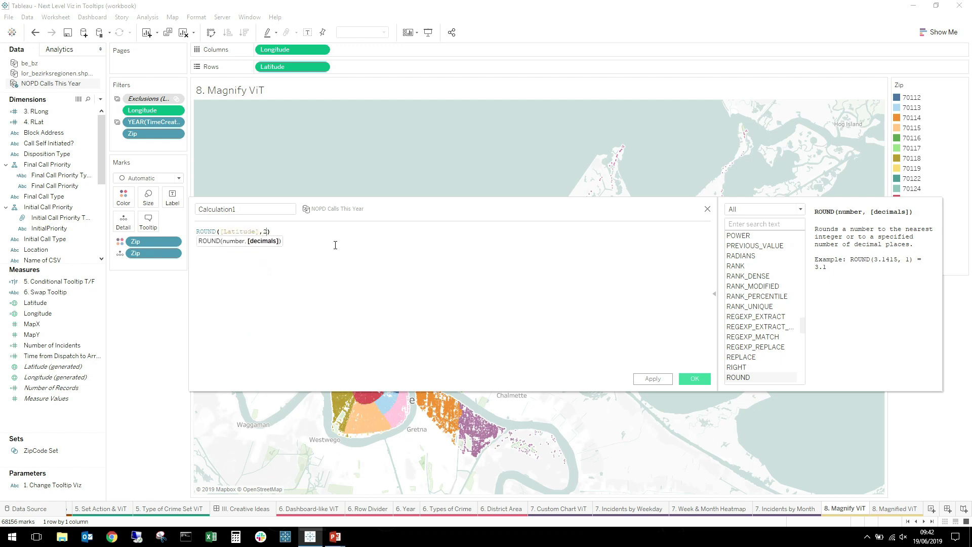
# Name the latitude rounding calculation RLat and save it.
pyautogui.doubleClick(254, 210)
pyautogui.write('R')
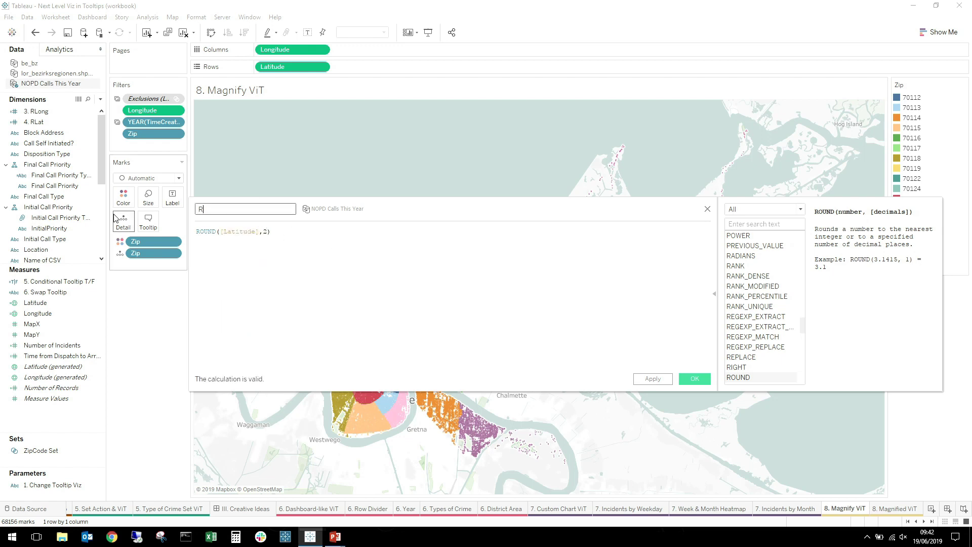
pyautogui.write('Lat')
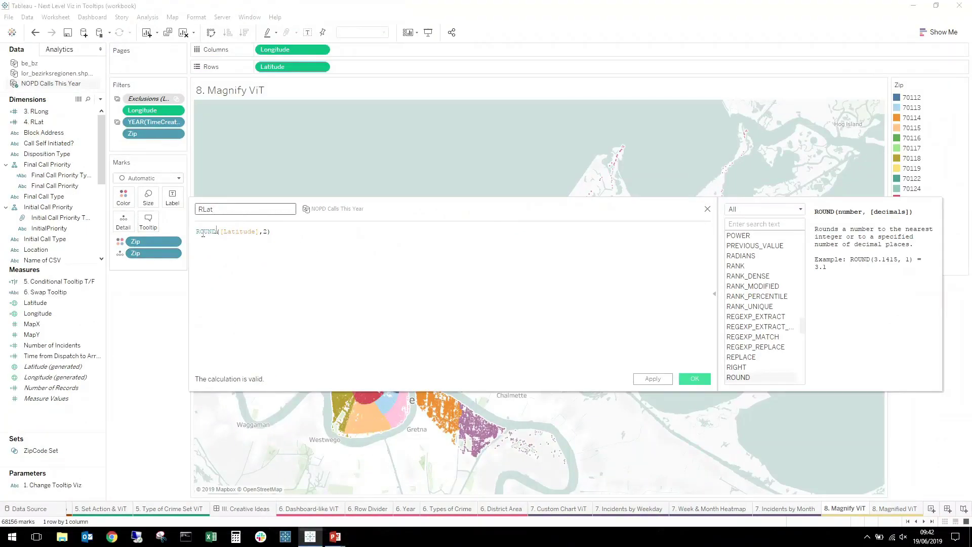
pyautogui.click(204, 232)
pyautogui.click(694, 380)
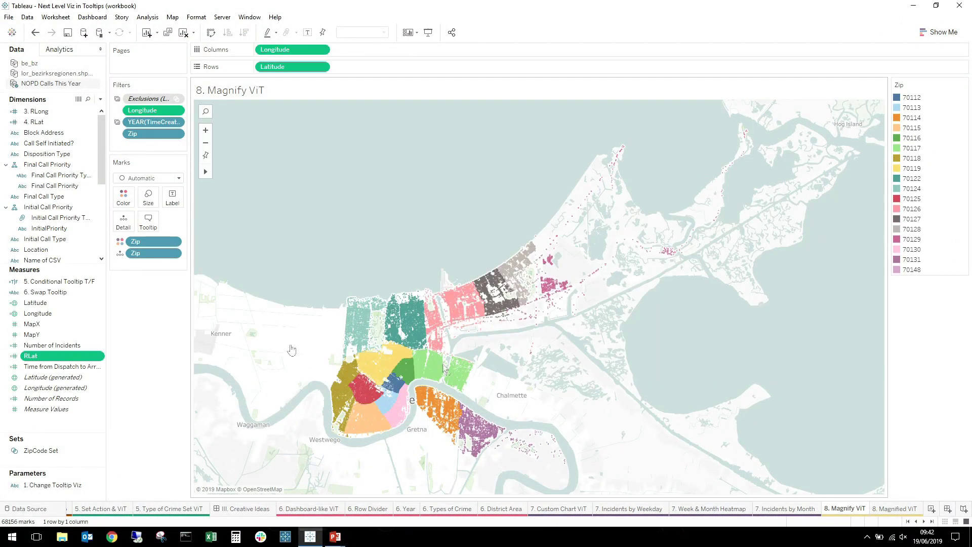
pyautogui.rightClick(56, 358)
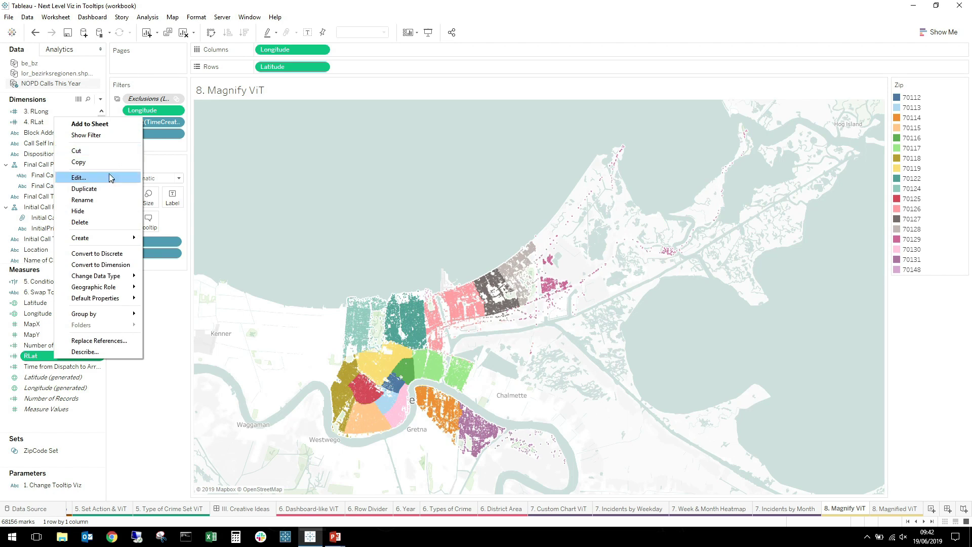
pyautogui.click(111, 177)
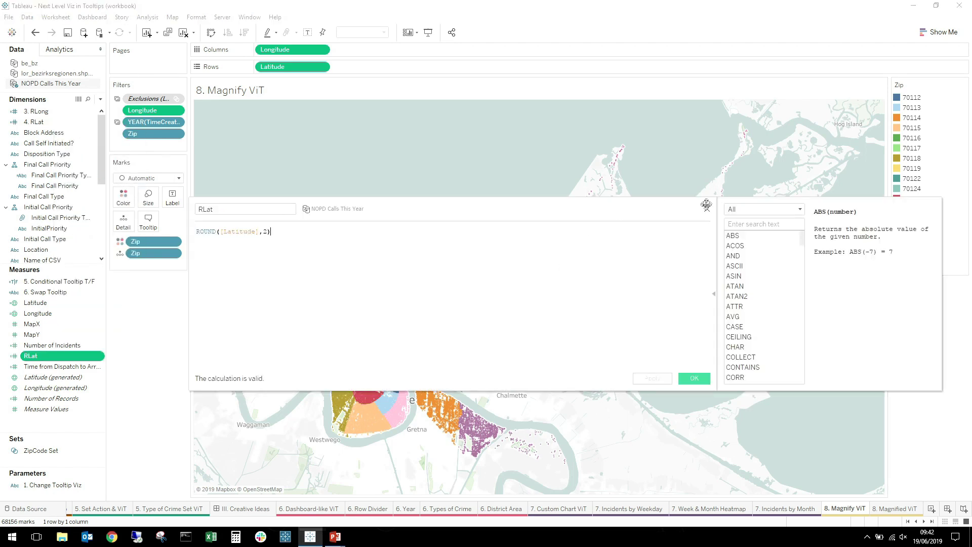
pyautogui.click(707, 207)
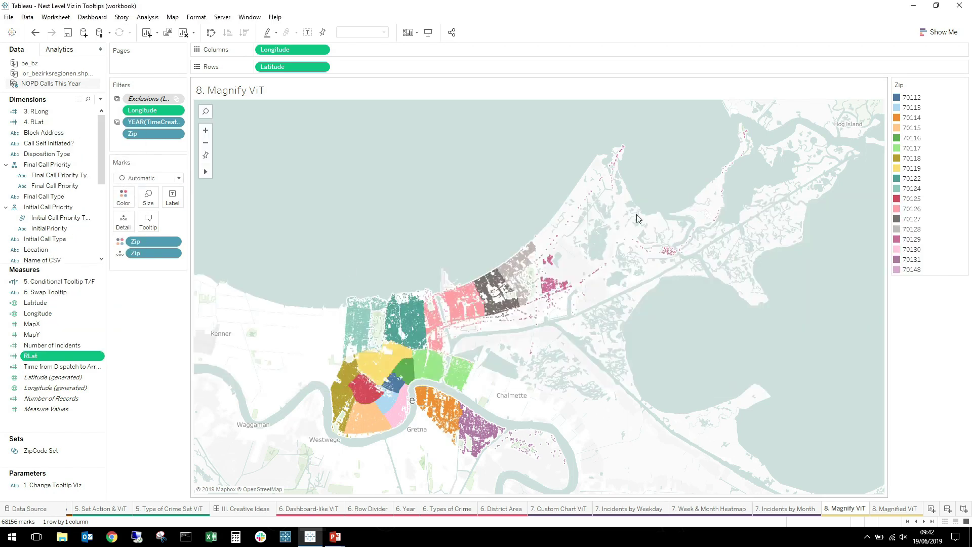
# Duplicate the RLat calculated field and change the copy's formula to ROUND([Longitude],2).
pyautogui.rightClick(30, 356)
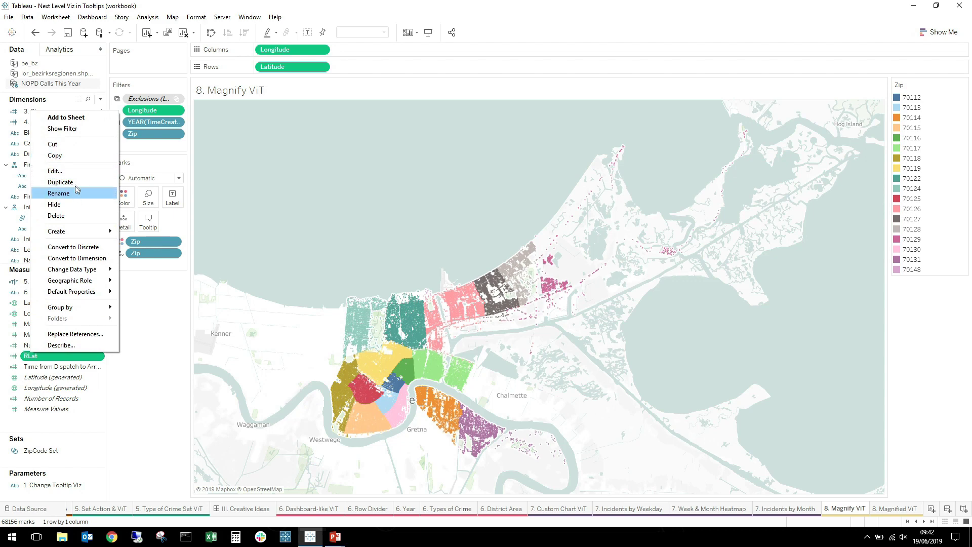
pyautogui.click(71, 181)
pyautogui.rightClick(44, 369)
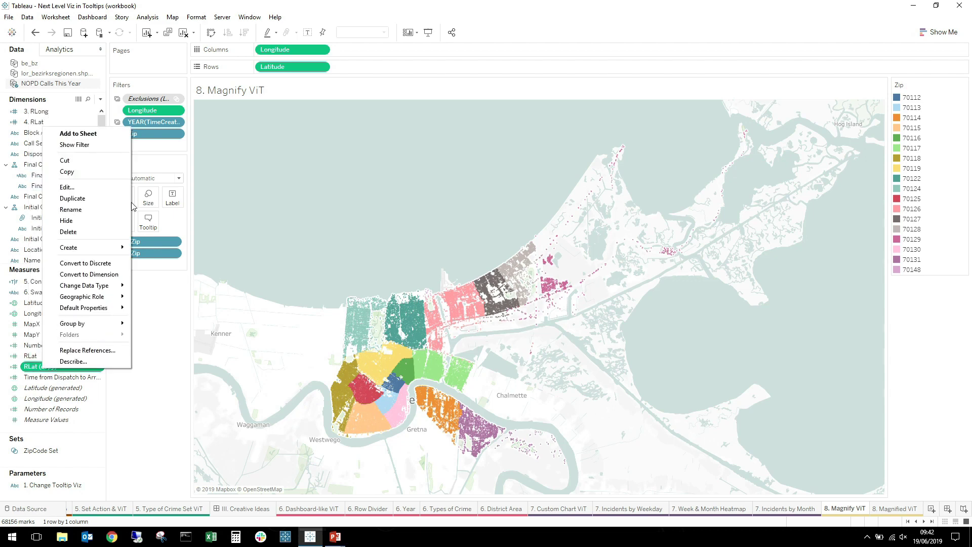
pyautogui.click(68, 187)
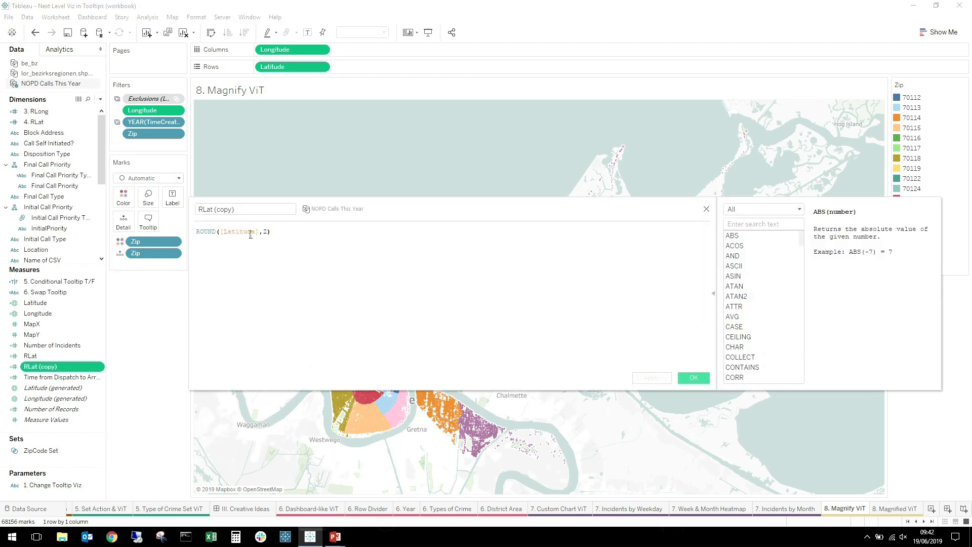
pyautogui.doubleClick(250, 232)
pyautogui.write('Long')
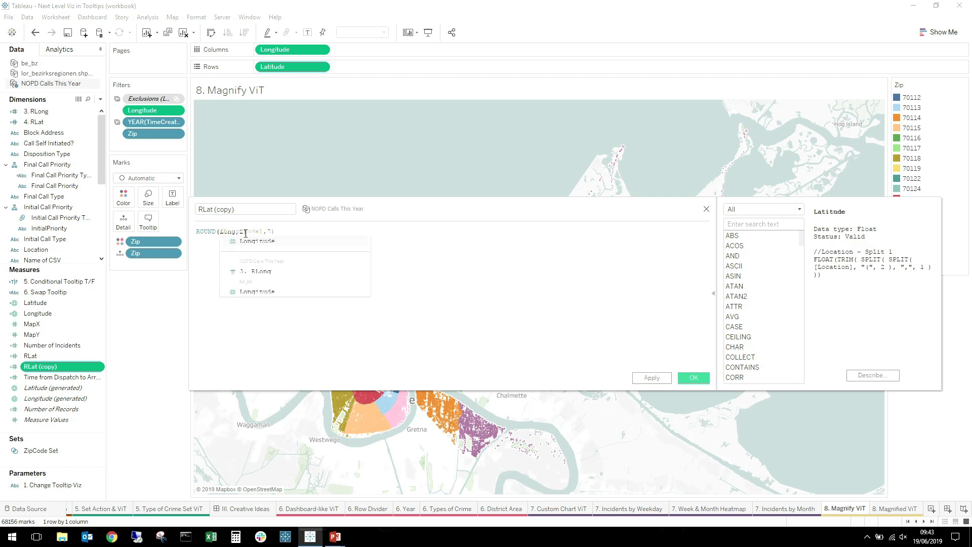
pyautogui.press('Return')
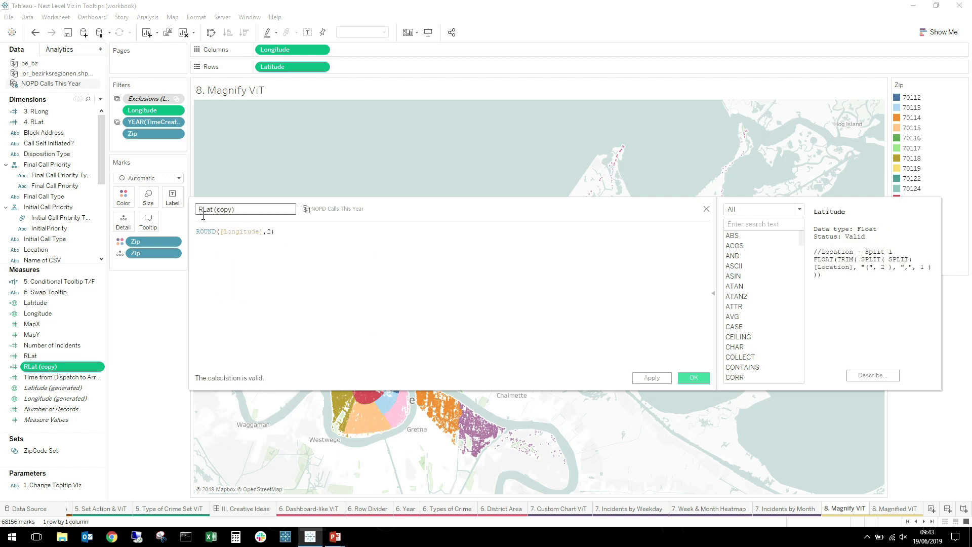
# Name the longitude rounding calculation RLong and save it.
pyautogui.tripleClick(203, 209)
pyautogui.write('RLong')
pyautogui.click(693, 378)
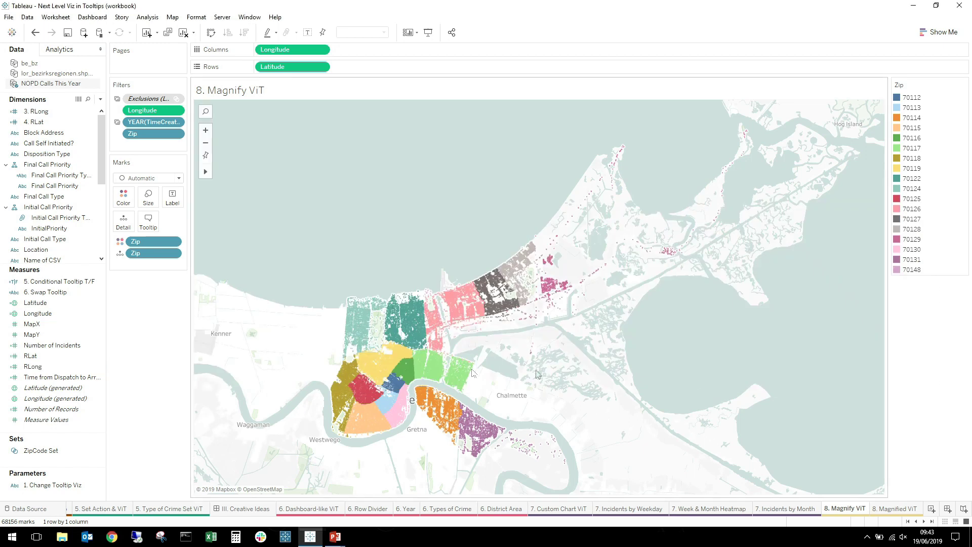
# Convert the RLat and RLong measures to dimensions and add both to the map's detail.
pyautogui.click(30, 357)
pyautogui.keyDown('ctrl'); pyautogui.click(33, 367); pyautogui.keyUp('ctrl')
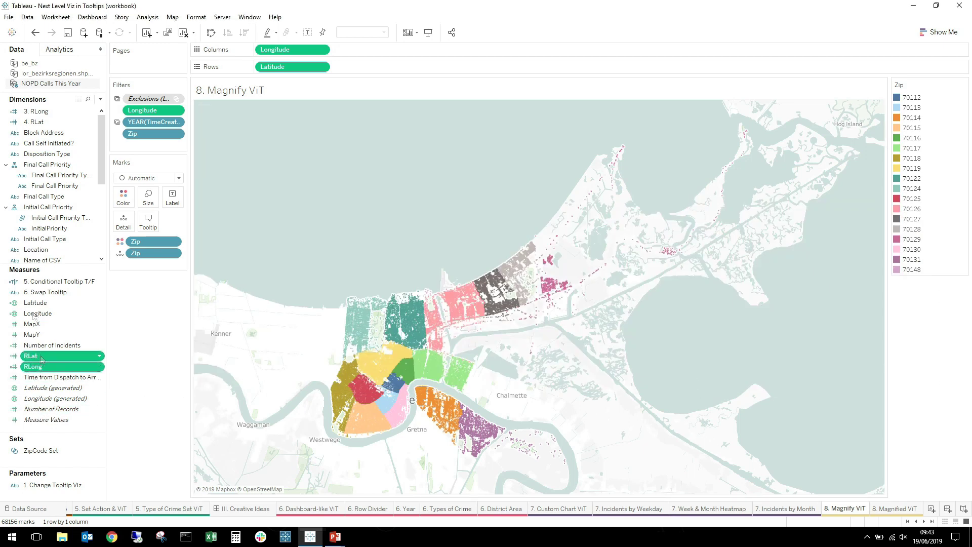
pyautogui.moveTo(41, 360); pyautogui.dragTo(35, 222)
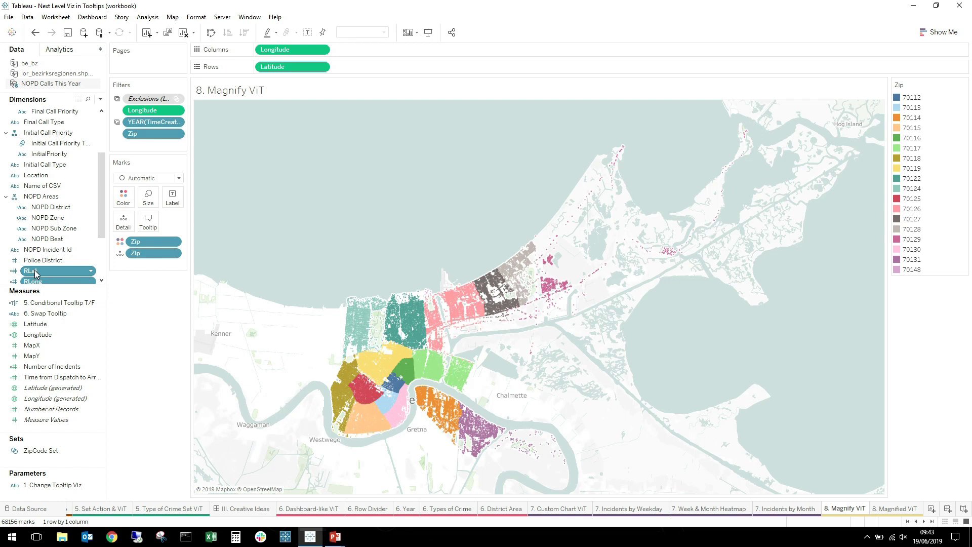
pyautogui.moveTo(36, 273); pyautogui.dragTo(135, 267)
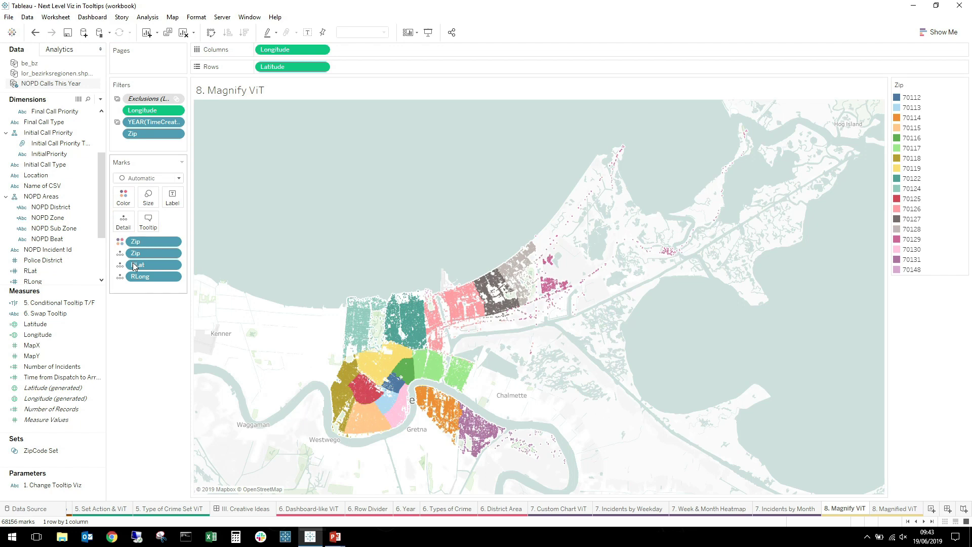
# Insert the 8. Magnified ViT sheet into the map's tooltip below the Incidents in <Zip> Zipcode line.
pyautogui.click(148, 221)
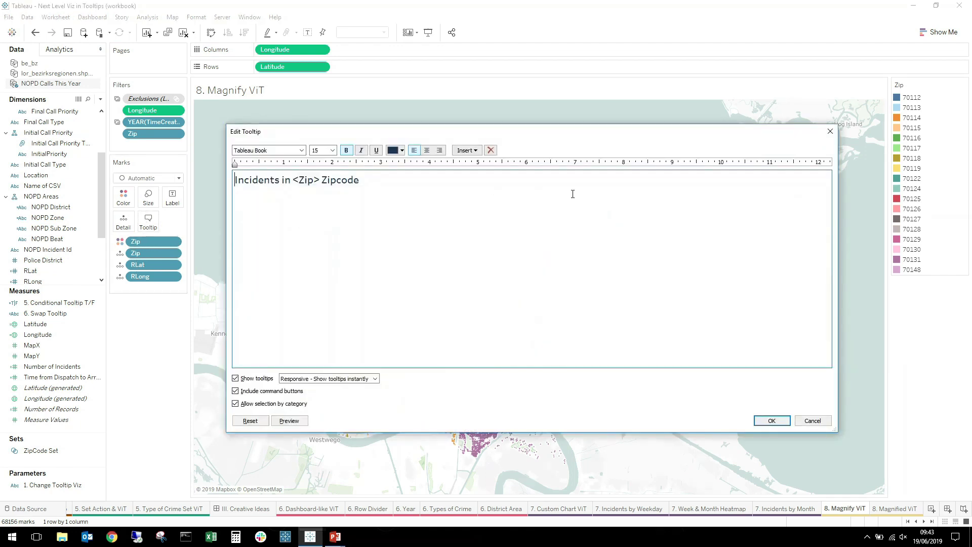
pyautogui.click(395, 185)
pyautogui.click(465, 150)
pyautogui.moveTo(481, 164)
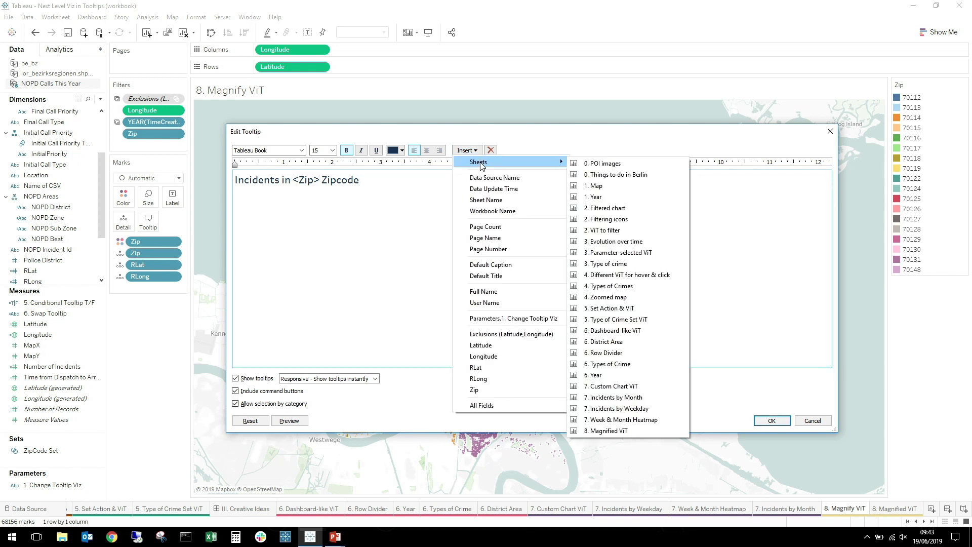
pyautogui.click(641, 432)
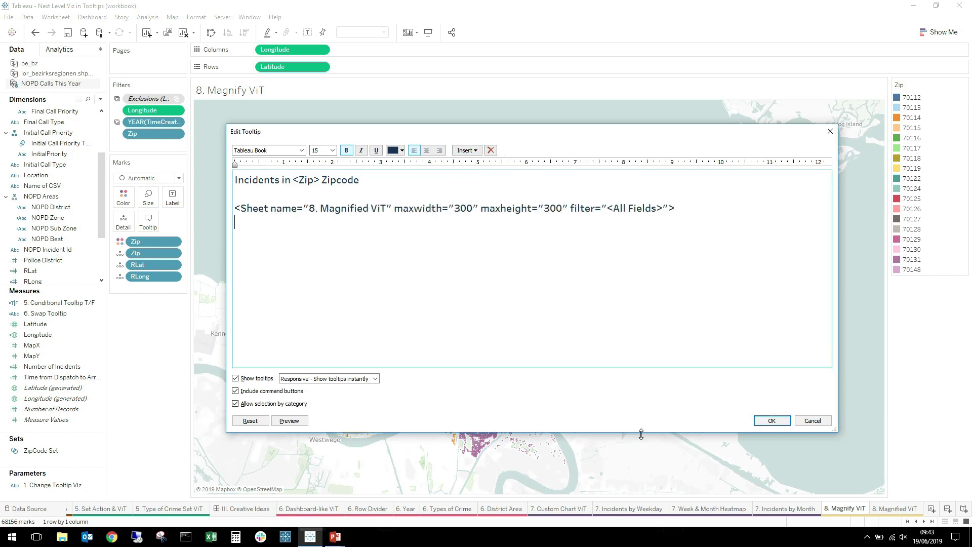
# Set both the maxwidth and maxheight of the embedded 8. Magnified ViT sheet to 500.
pyautogui.tripleClick(461, 208)
pyautogui.press('BackSpace')
pyautogui.write('5')
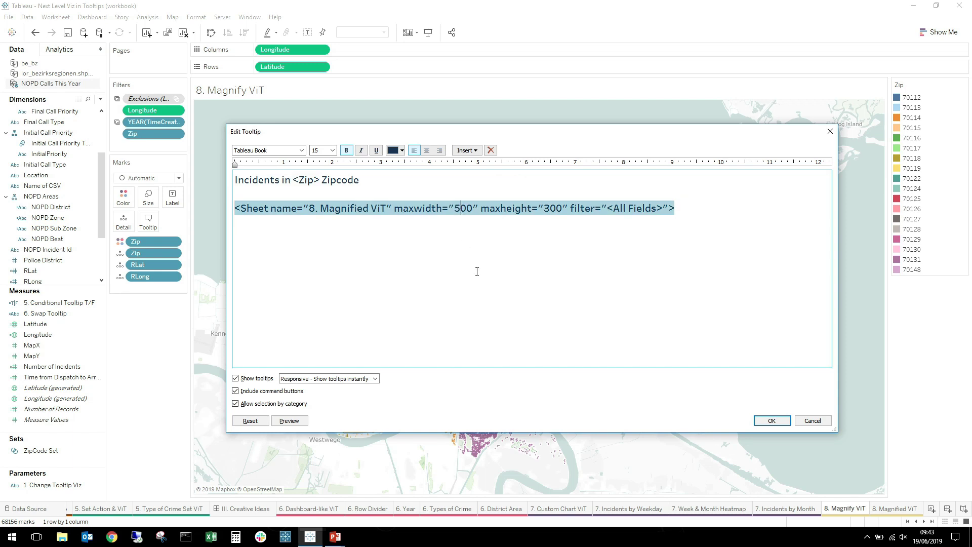
pyautogui.click(551, 208)
pyautogui.press('BackSpace')
pyautogui.write('5')
# Replace the embedded sheet's All Fields filter with <RLat>,<RLong>, apply the tooltip and check it on the yellow zip code area.
pyautogui.moveTo(663, 208); pyautogui.dragTo(610, 209)
pyautogui.press('BackSpace')
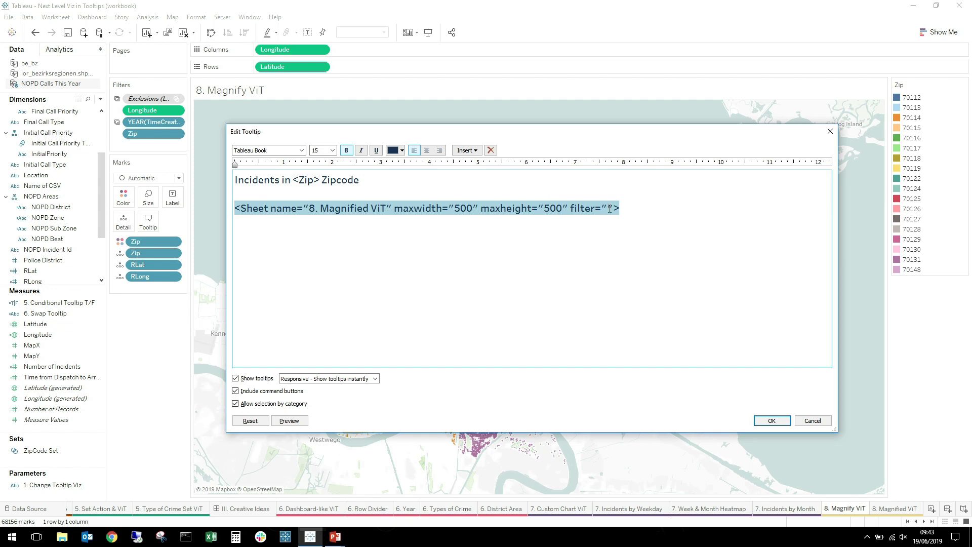
pyautogui.click(466, 151)
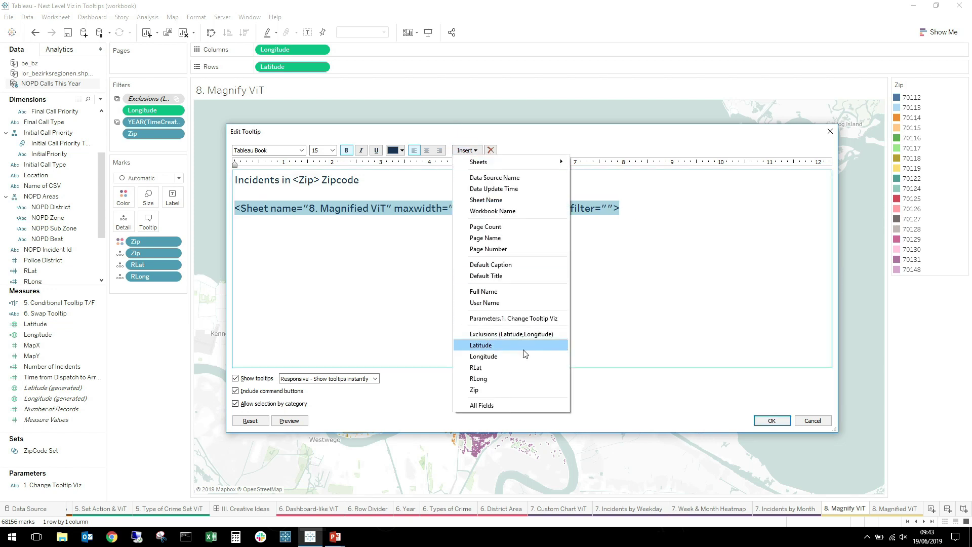
pyautogui.click(521, 366)
pyautogui.write(',')
pyautogui.tripleClick(522, 365)
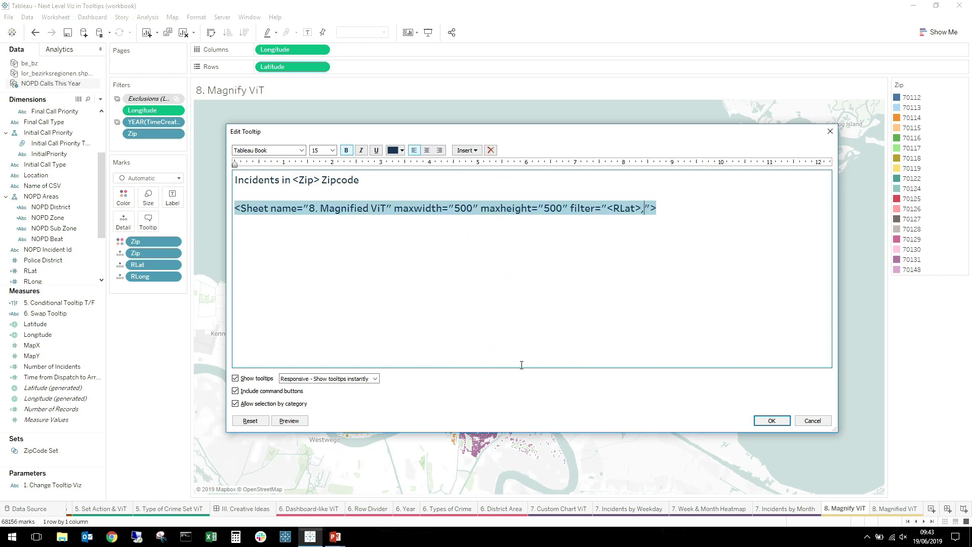
pyautogui.click(466, 151)
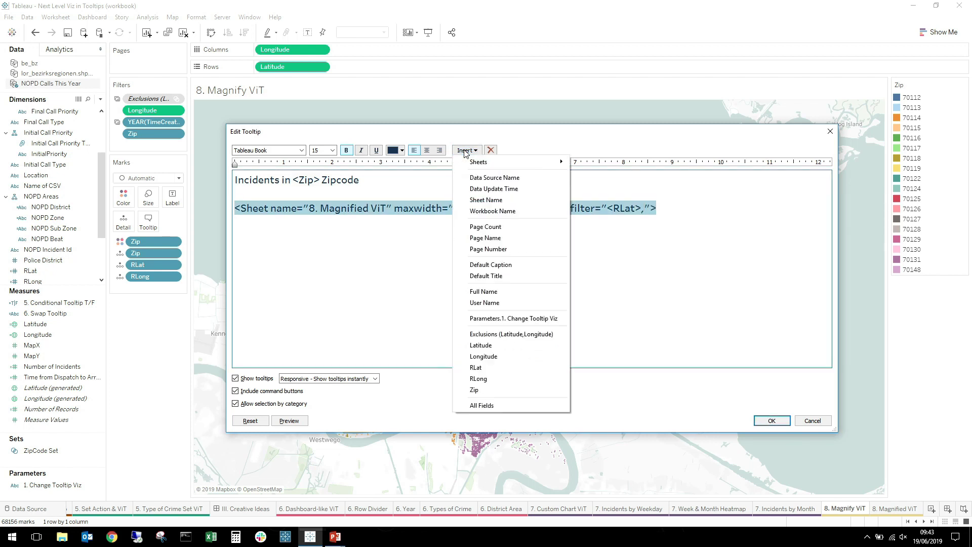
pyautogui.click(503, 379)
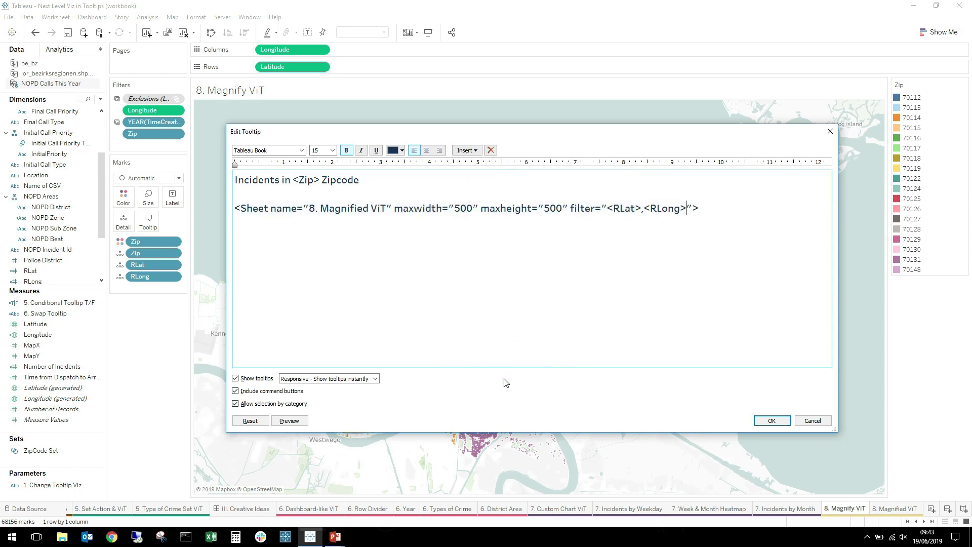
pyautogui.click(766, 421)
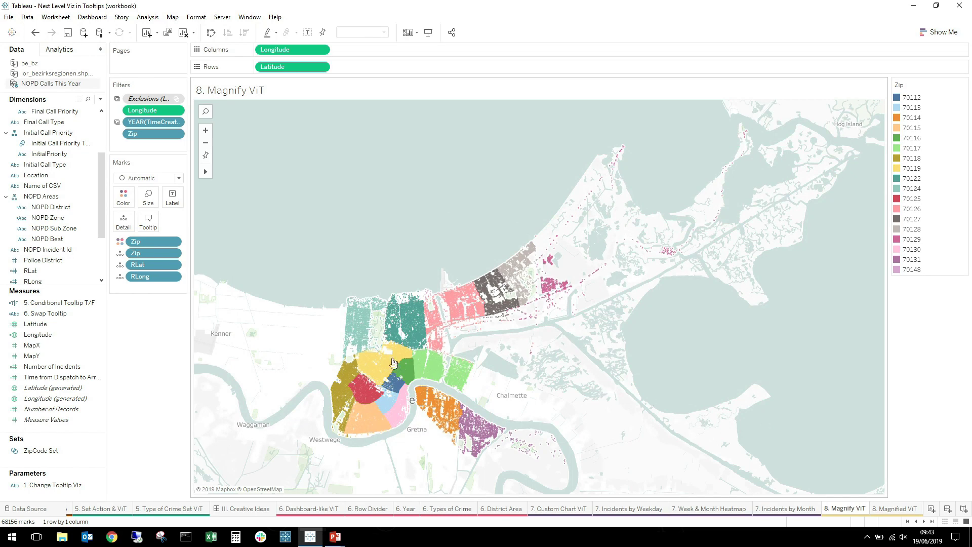
pyautogui.moveTo(394, 363)
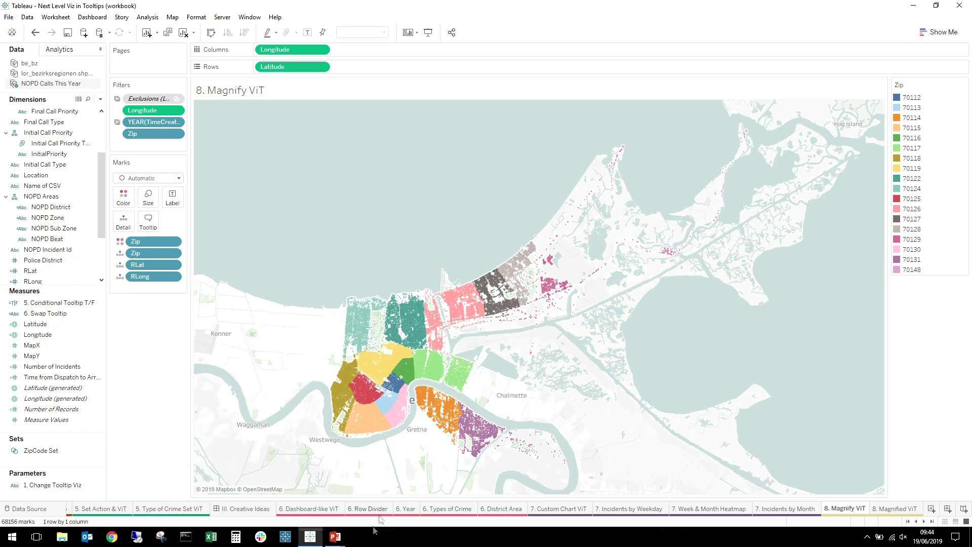
# Switch to the PowerPoint presenter view, advance to the slide IV. Best Practices: Dos and Don'ts with ViT and change the display projection mode.
pyautogui.moveTo(338, 542)
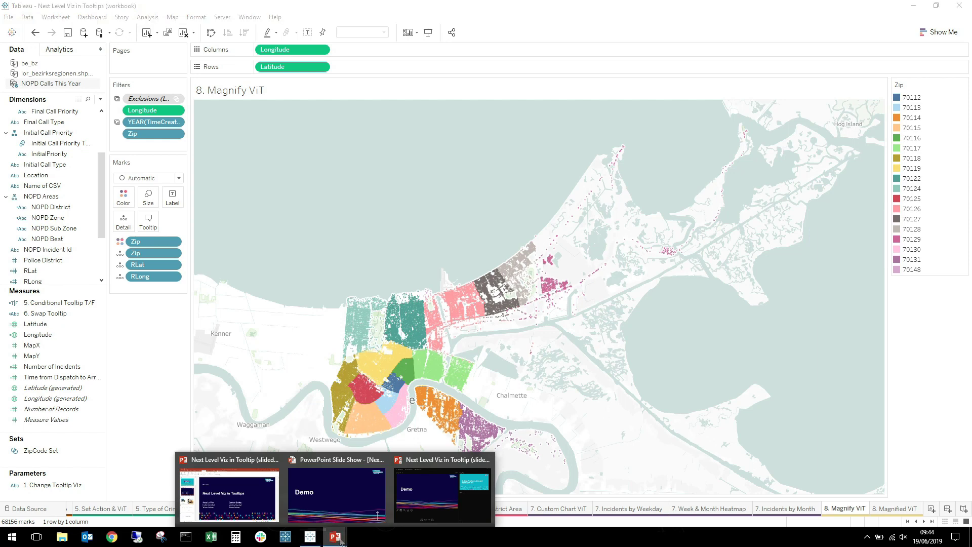
pyautogui.click(425, 508)
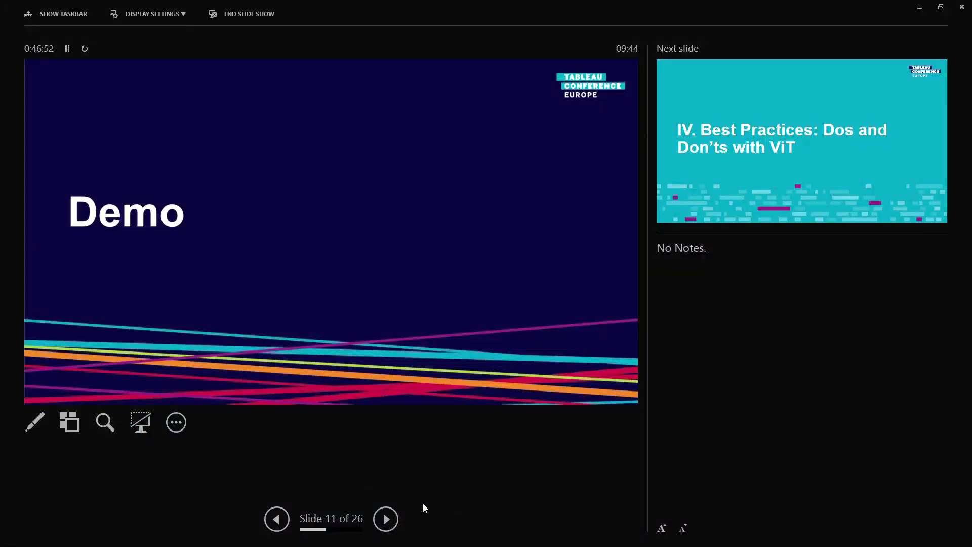
pyautogui.press('Right')
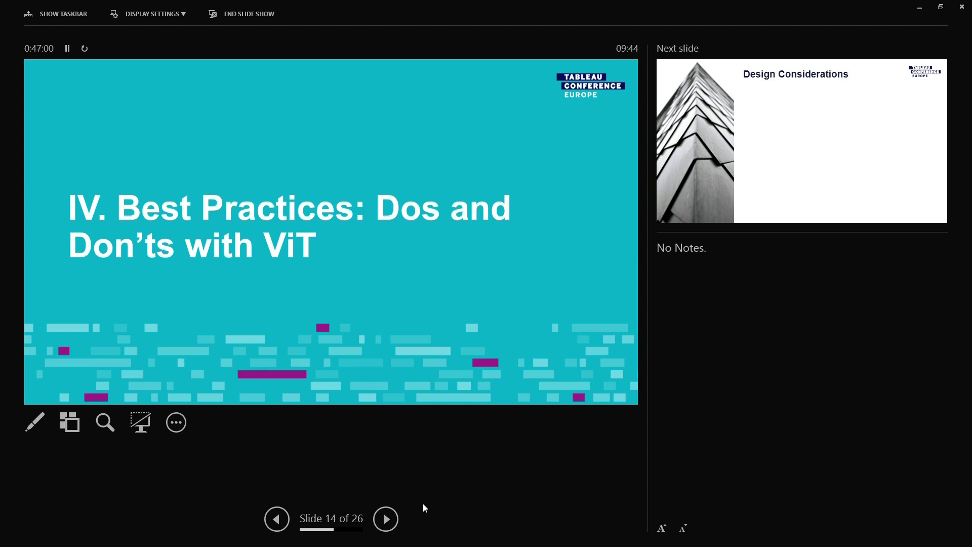
pyautogui.press('super+p')
pyautogui.press('Return')
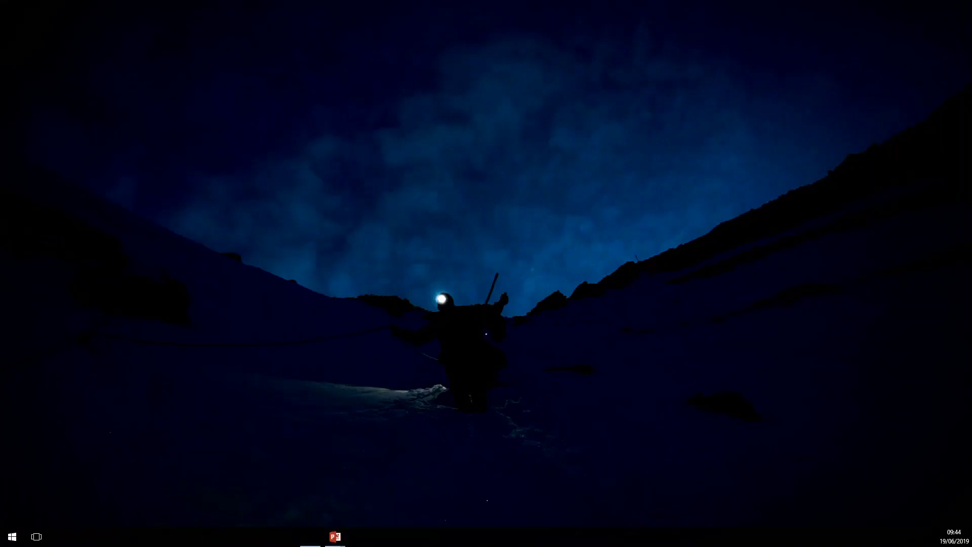